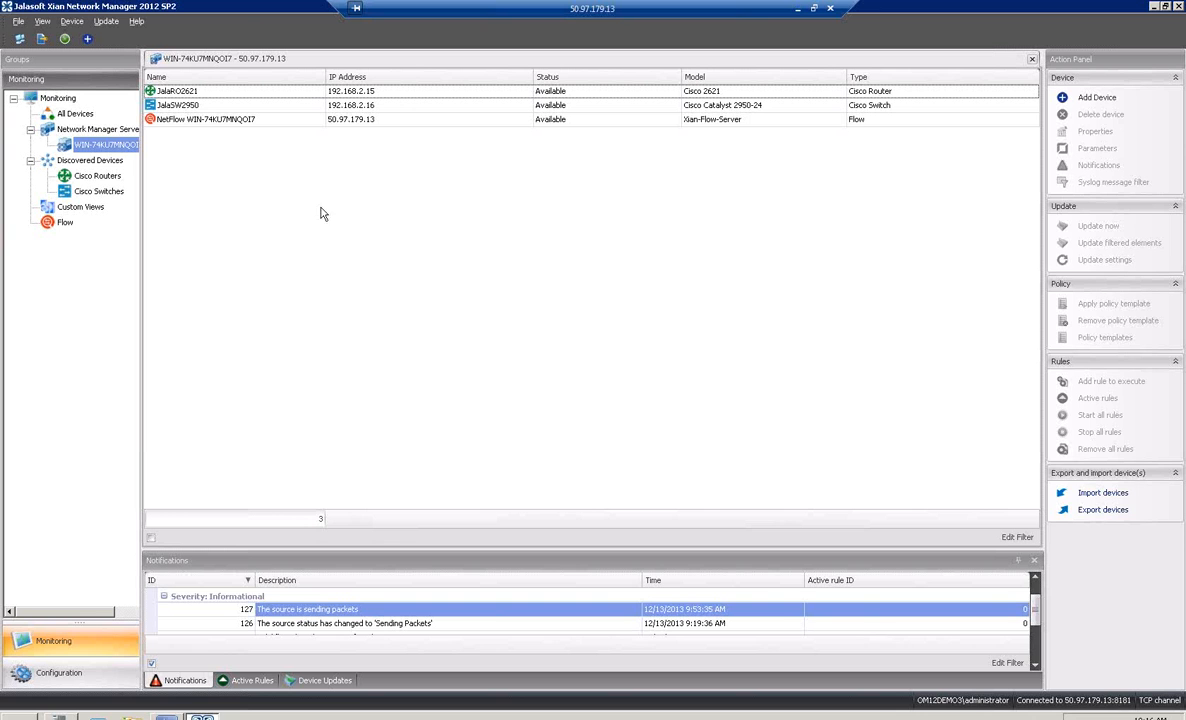
- Open the wizard for adding a device with the Network Devices plugin, view its policy template and server options, and close it
left_click(88, 40)
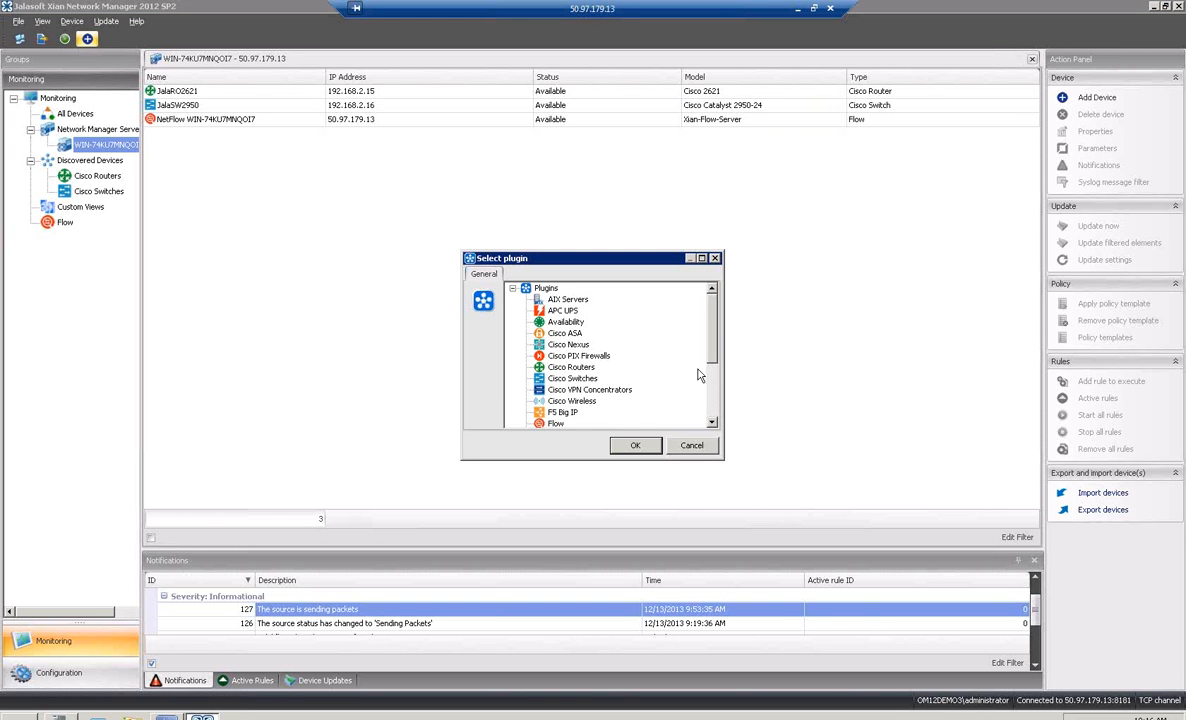
scroll(660, 340, "down", 3)
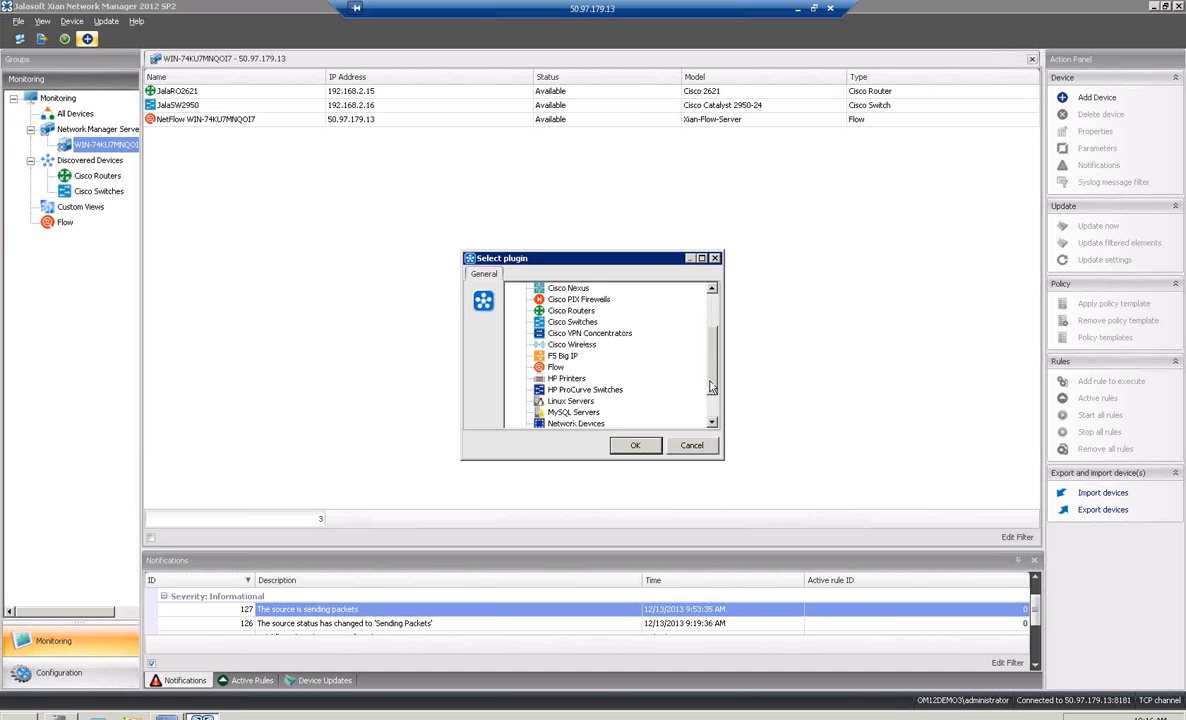
double_click(590, 403)
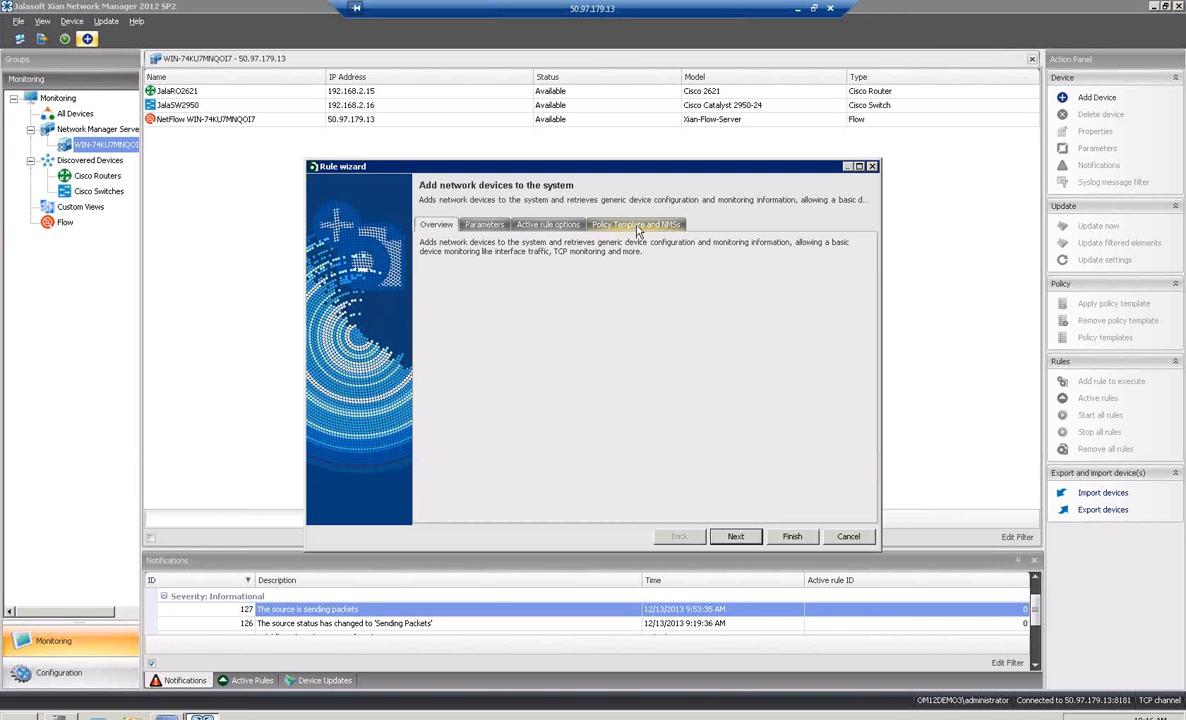
left_click(637, 225)
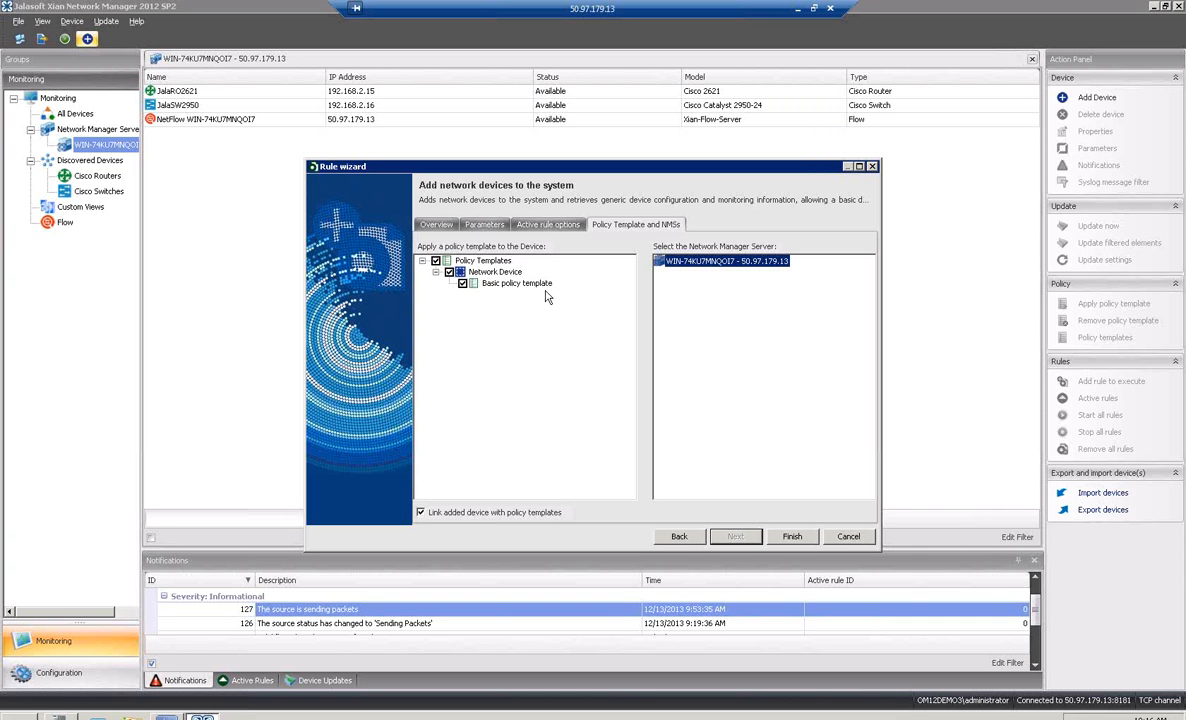
left_click(792, 536)
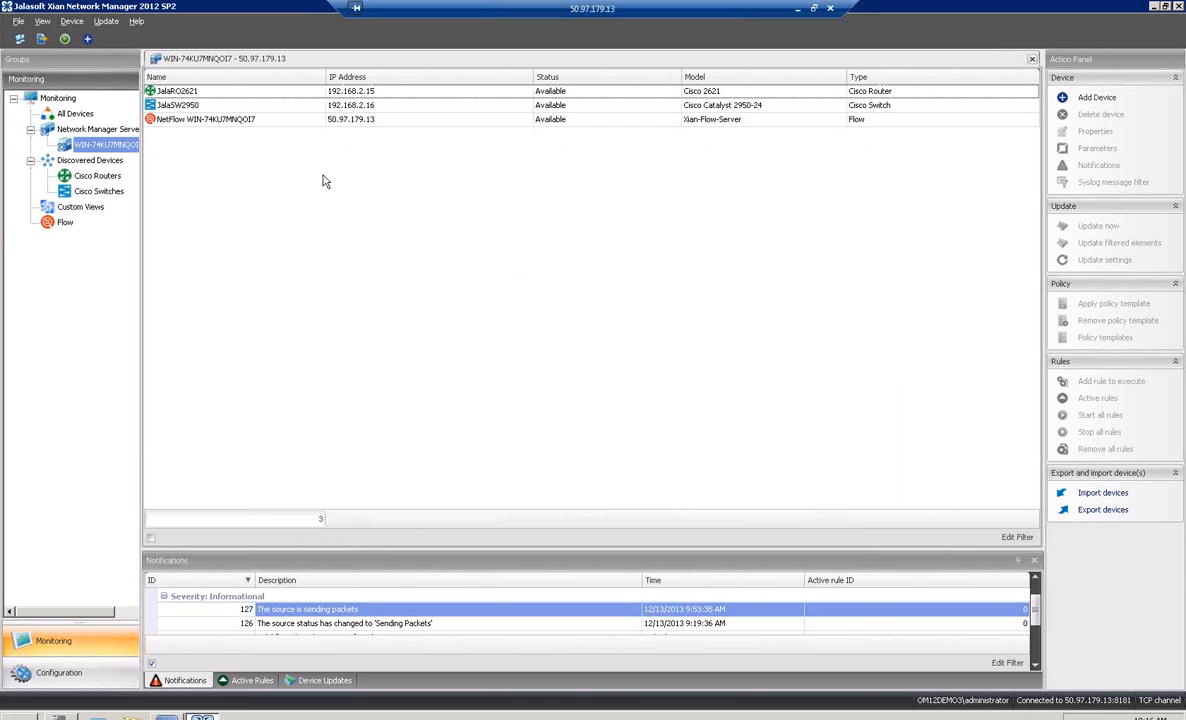
- Export all router and switch devices, JalaRO2621 and JalaSW2950, to C:\Users\Administrator\Documents
left_click(211, 108)
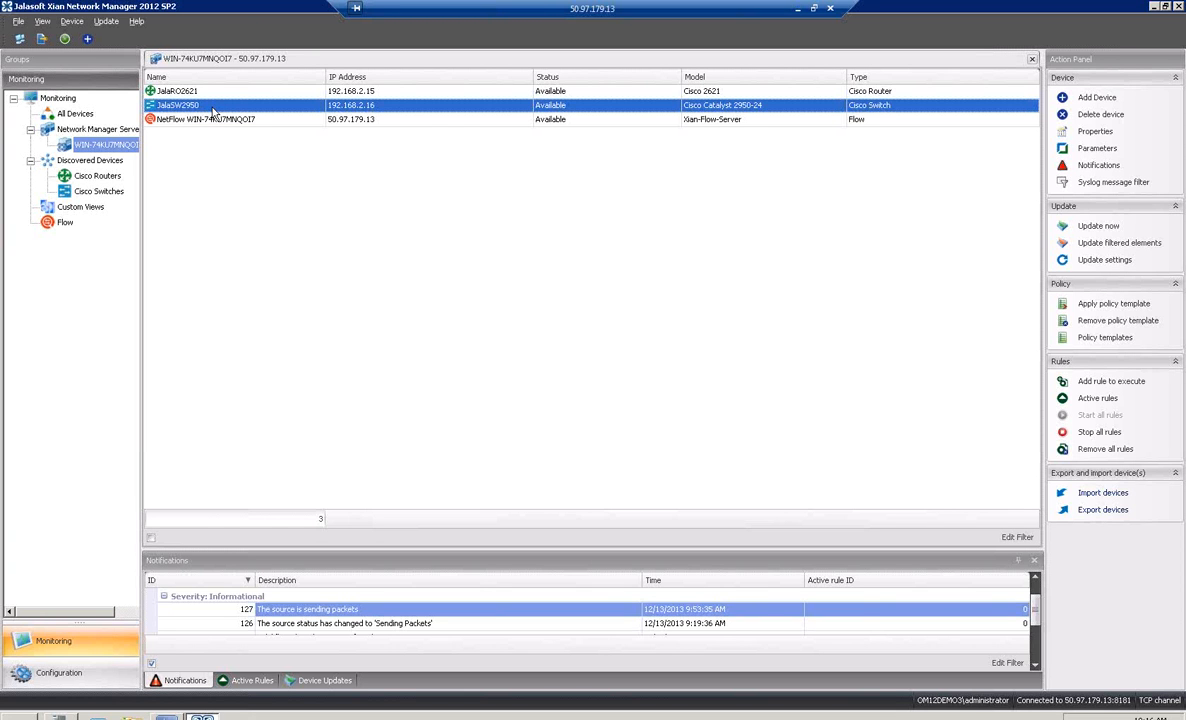
right_click(213, 107)
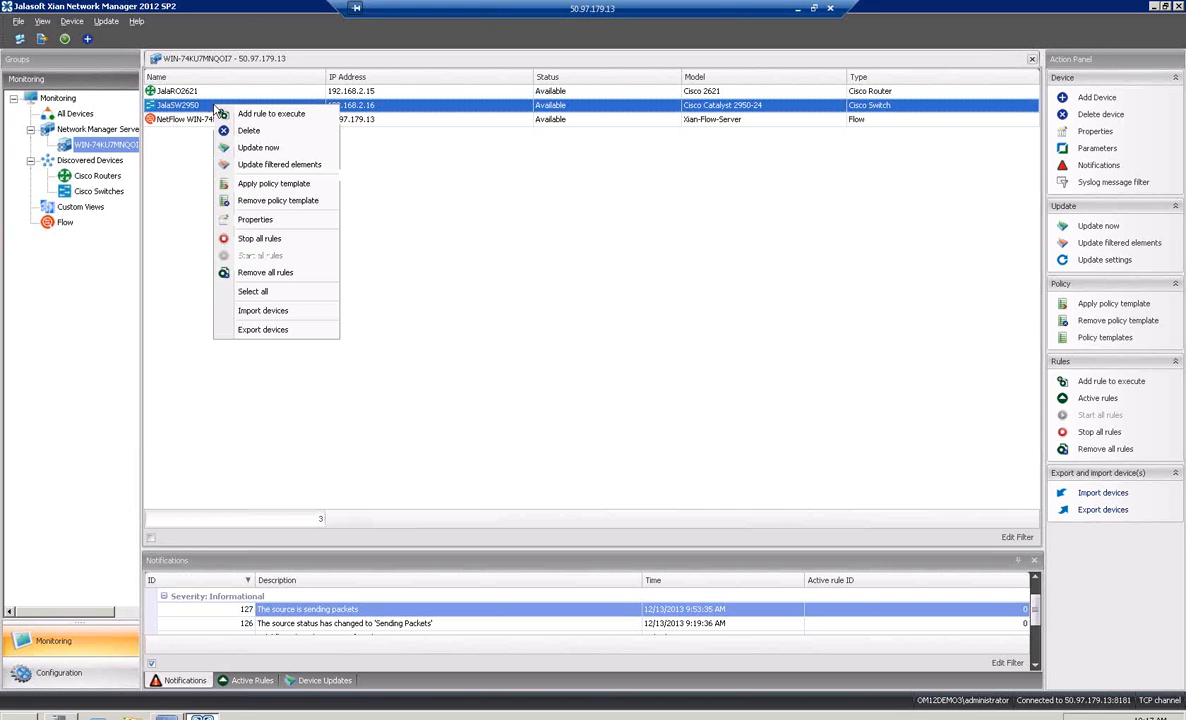
left_click(296, 331)
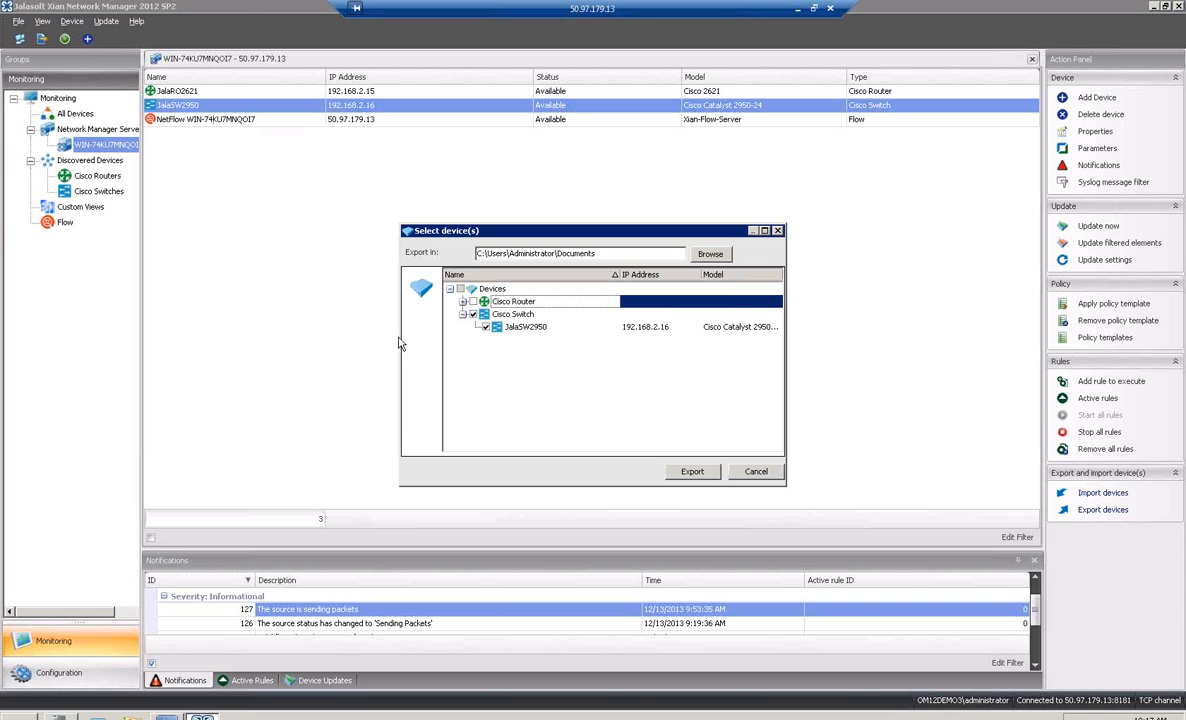
left_click(462, 302)
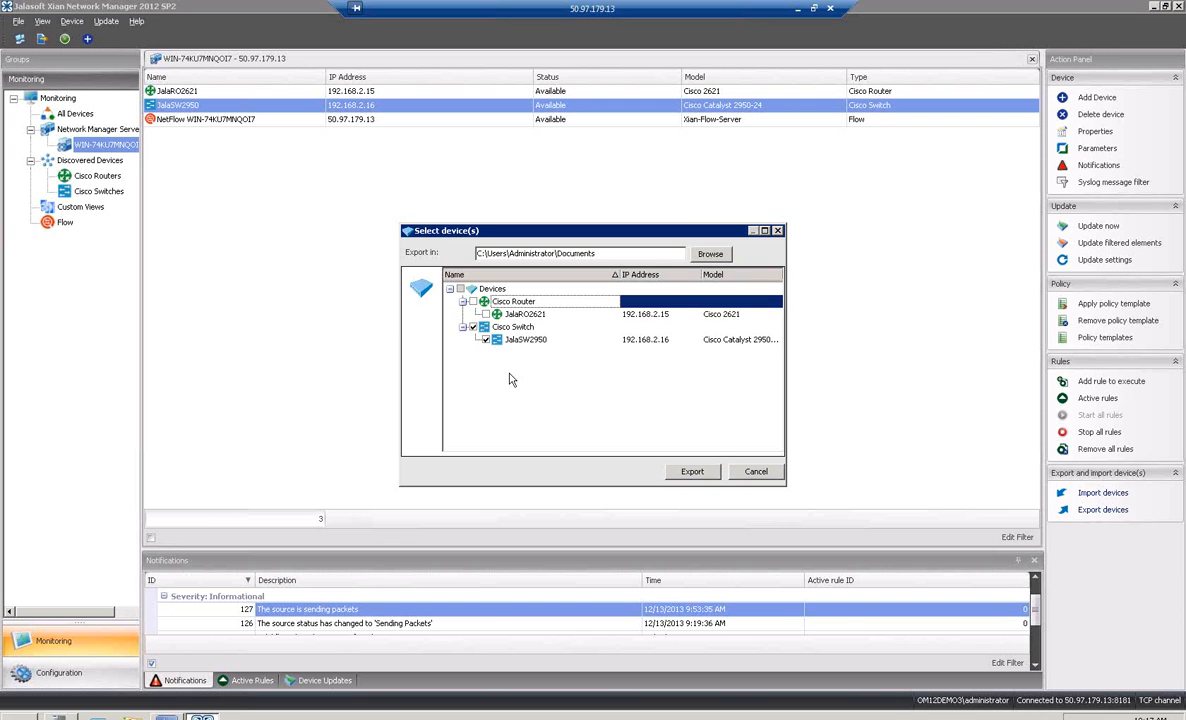
left_click(459, 289)
left_click(692, 472)
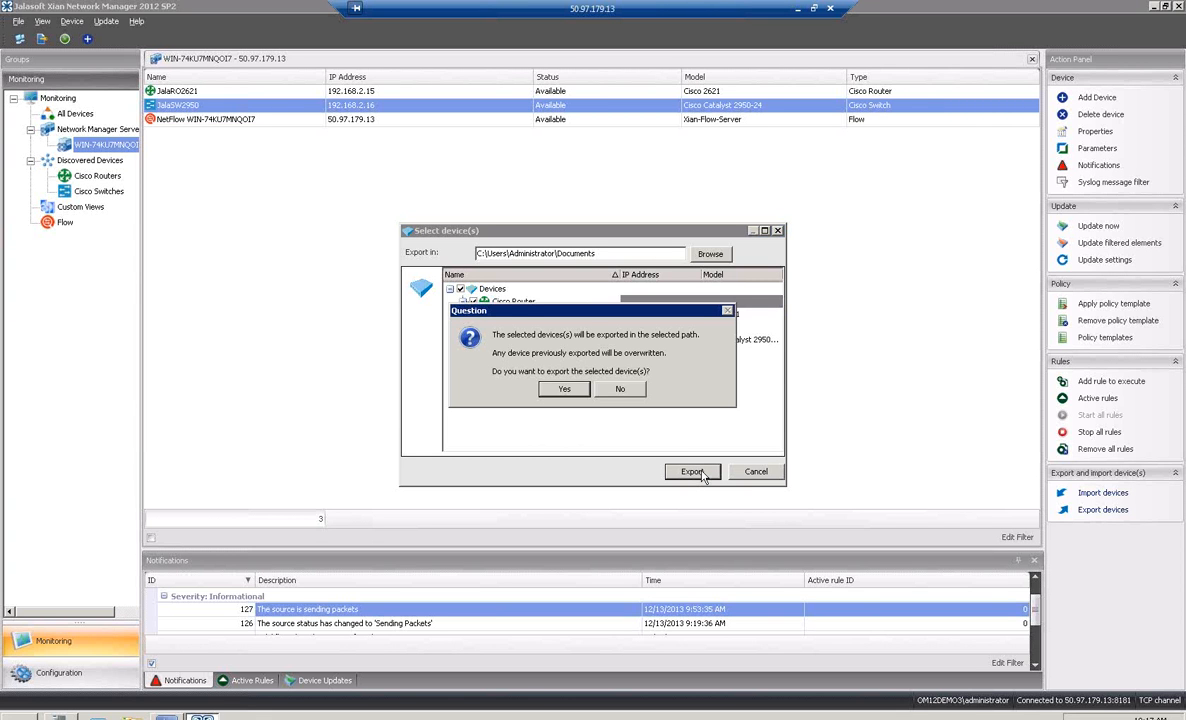
left_click(566, 390)
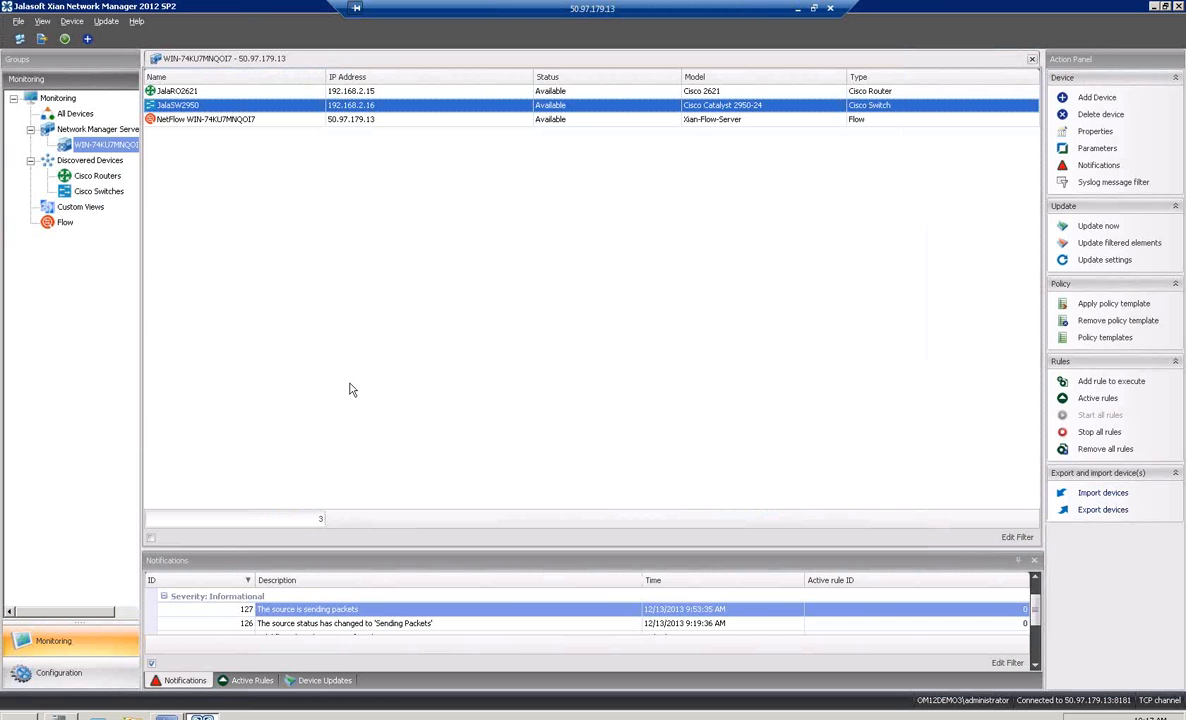
- Switch to Windows Explorer, examine the exported router device and policy template files in the Documents library, and return to the device list
left_click(237, 684)
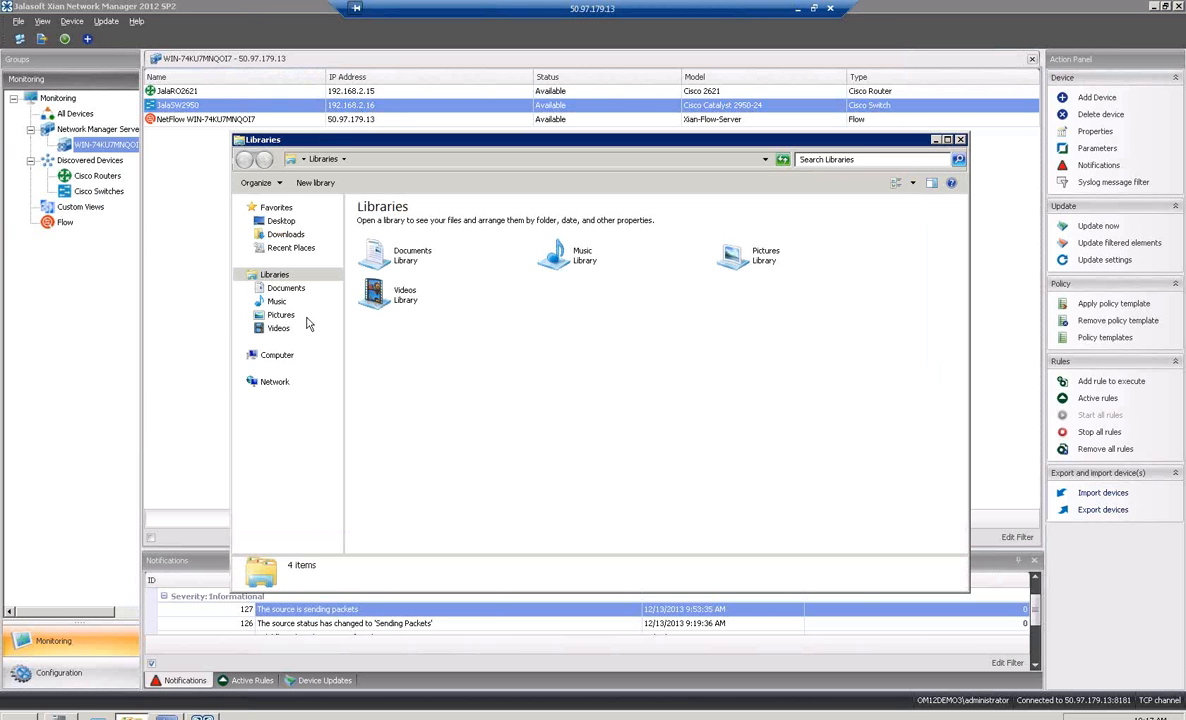
left_click(288, 289)
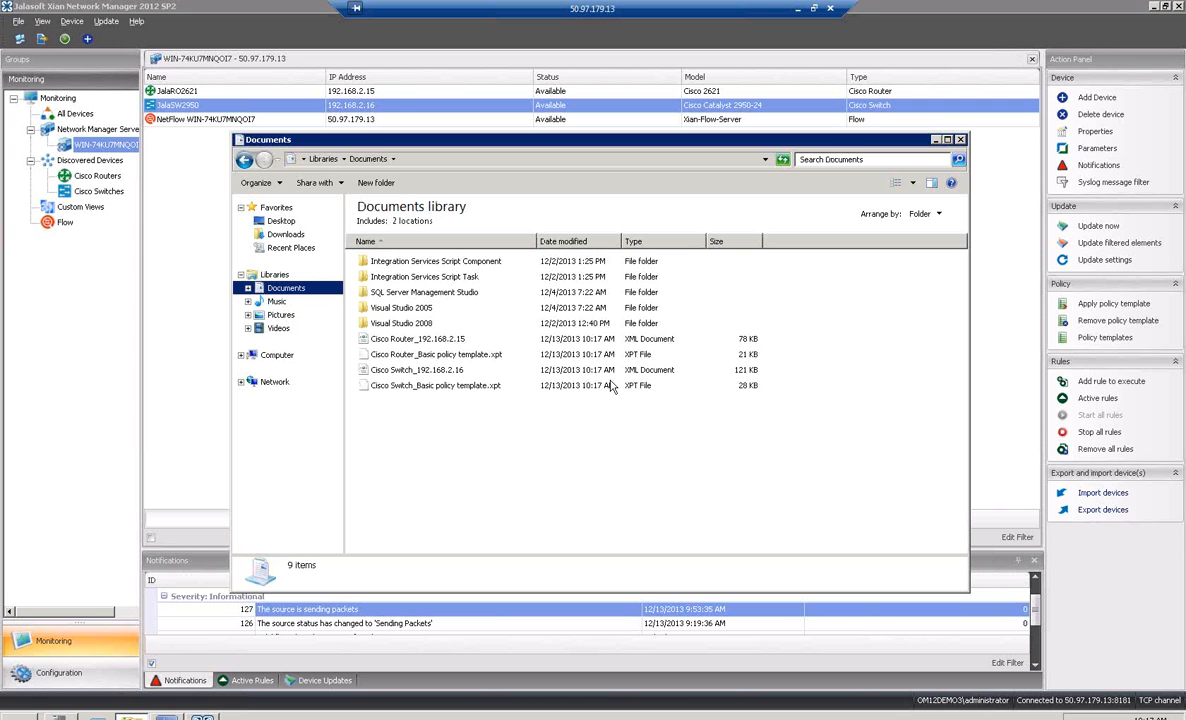
left_click(446, 345)
left_click(444, 357)
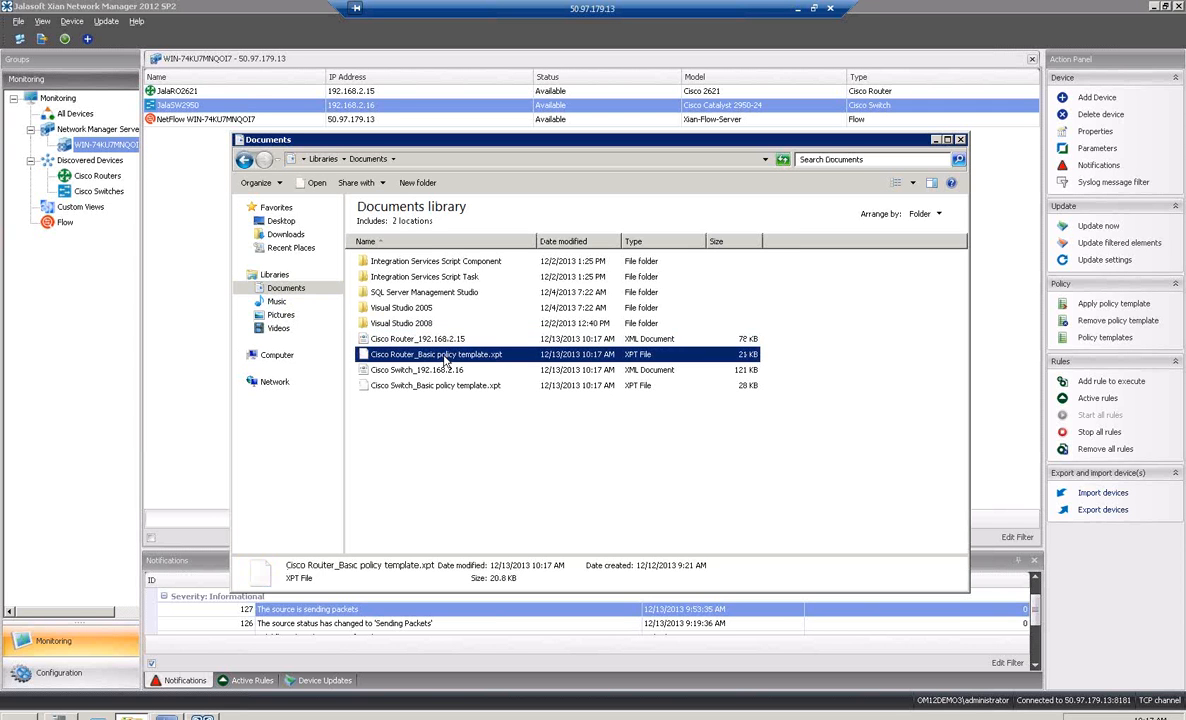
left_click(439, 343)
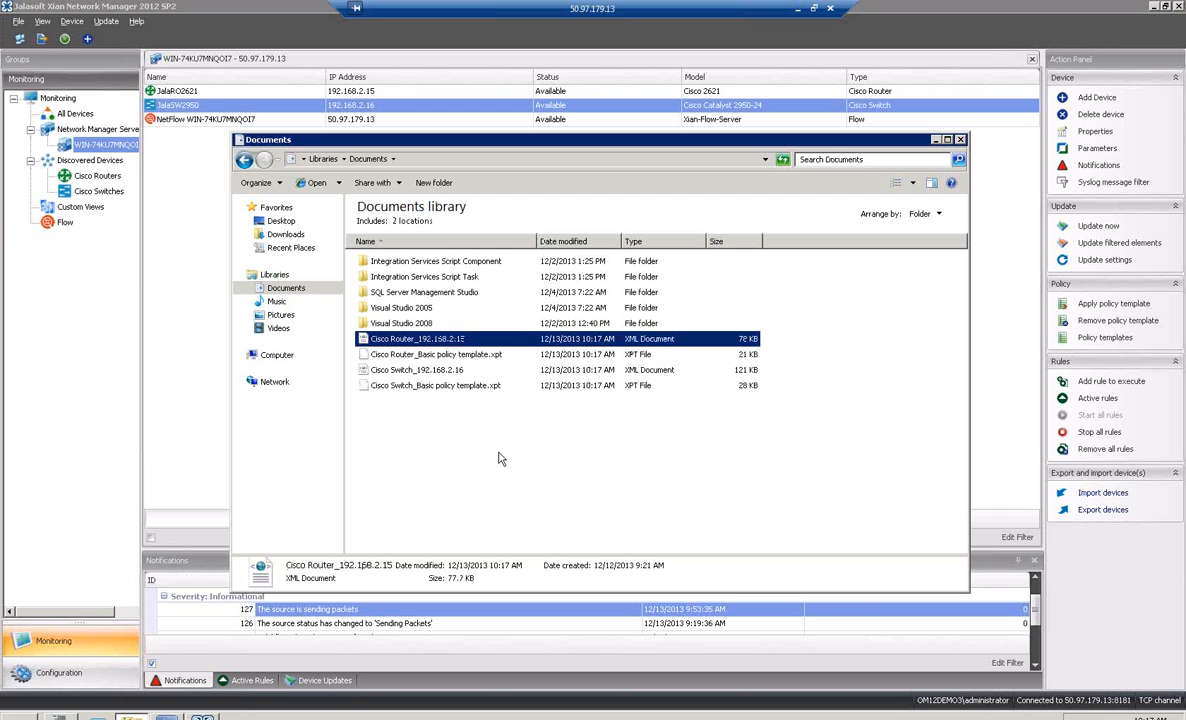
left_click(470, 357)
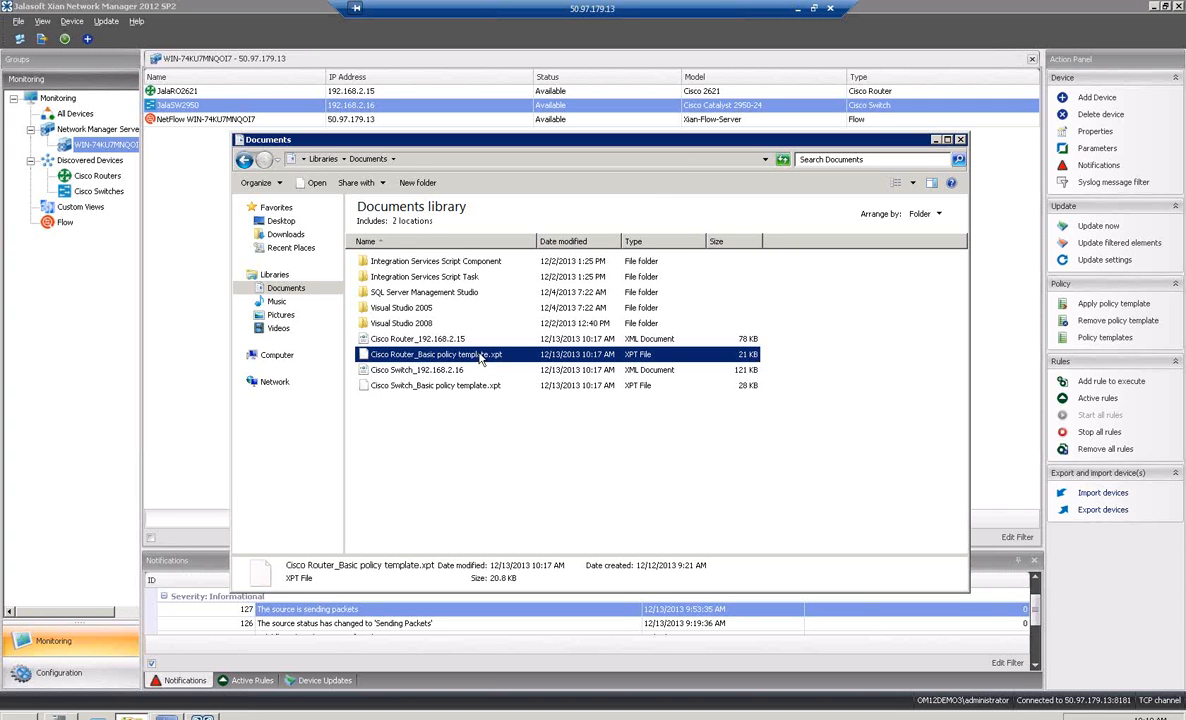
left_click(203, 226)
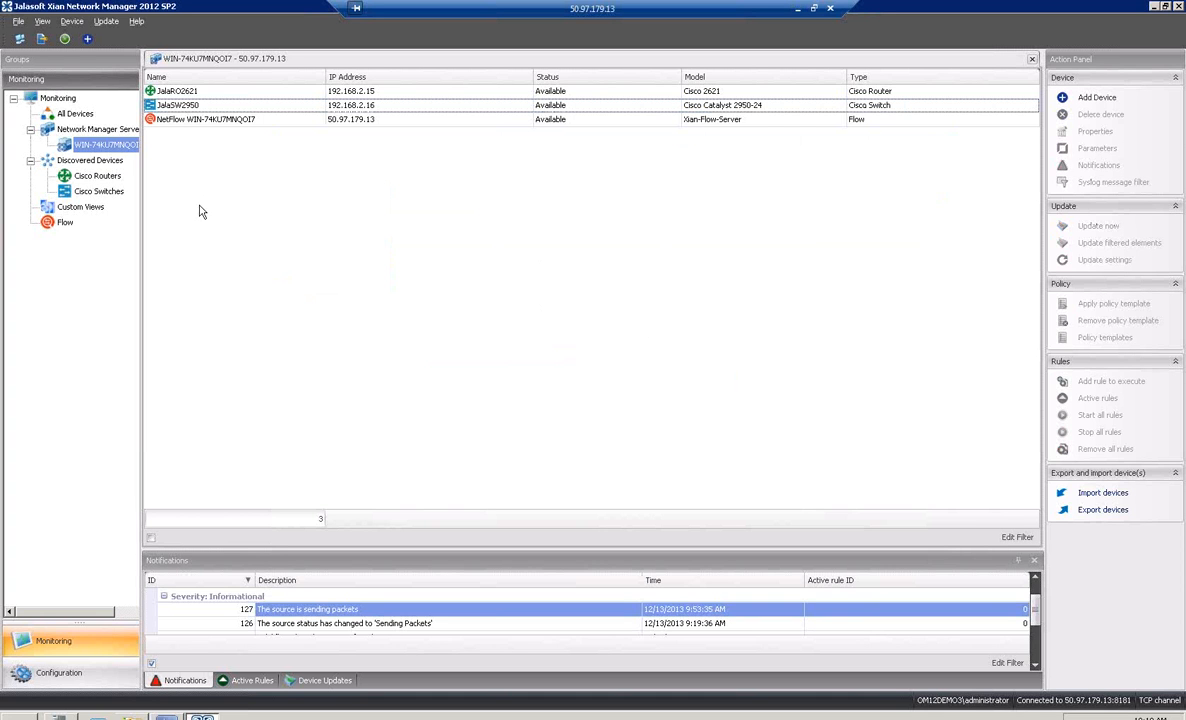
- Start adding an Incoming traffic interface rule to the active rules of the JalaSW2950 switch
double_click(190, 106)
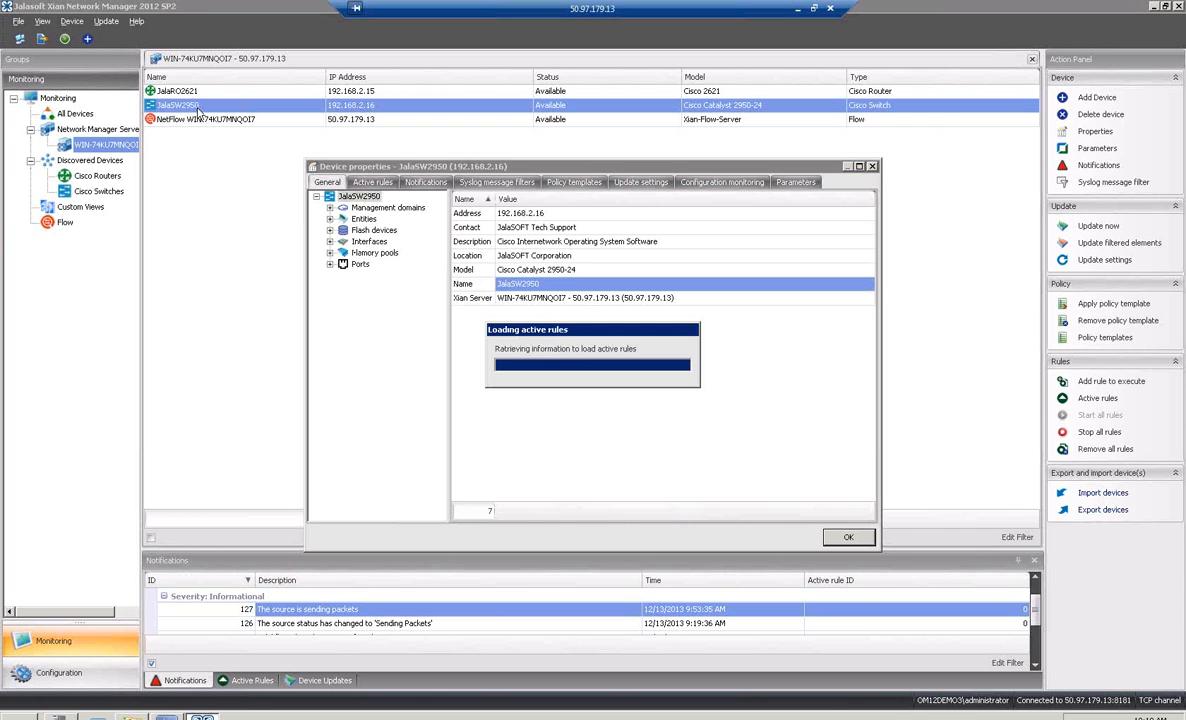
left_click(371, 183)
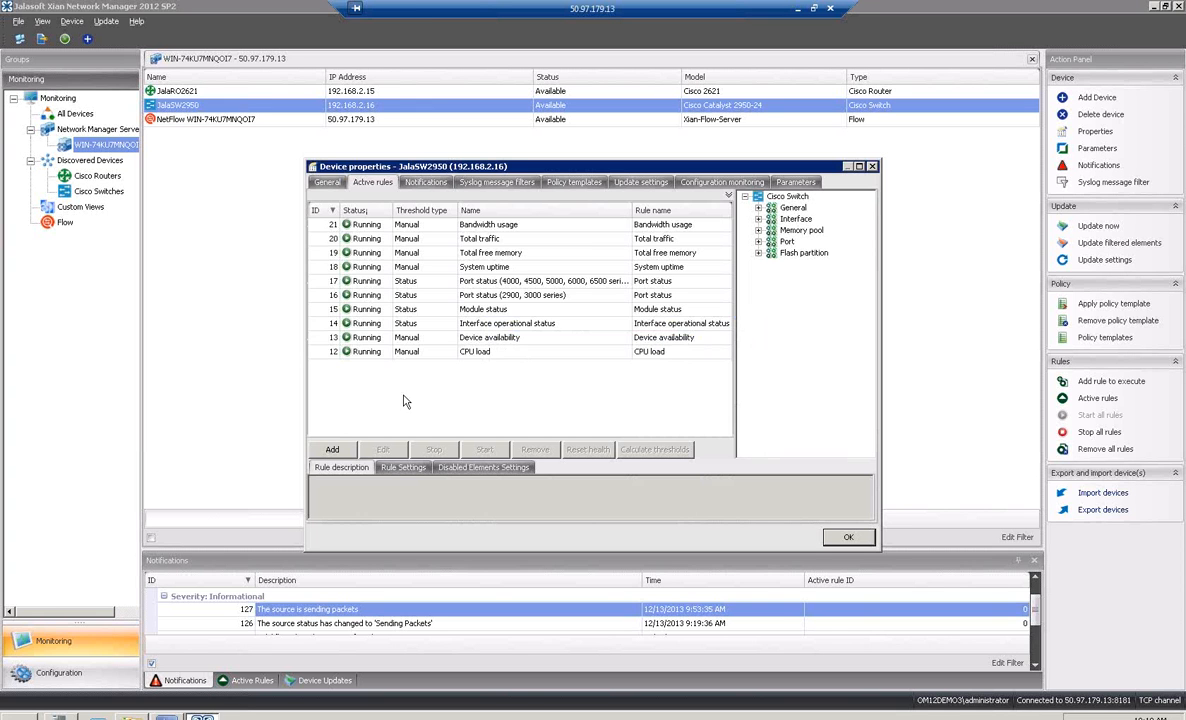
left_click(333, 450)
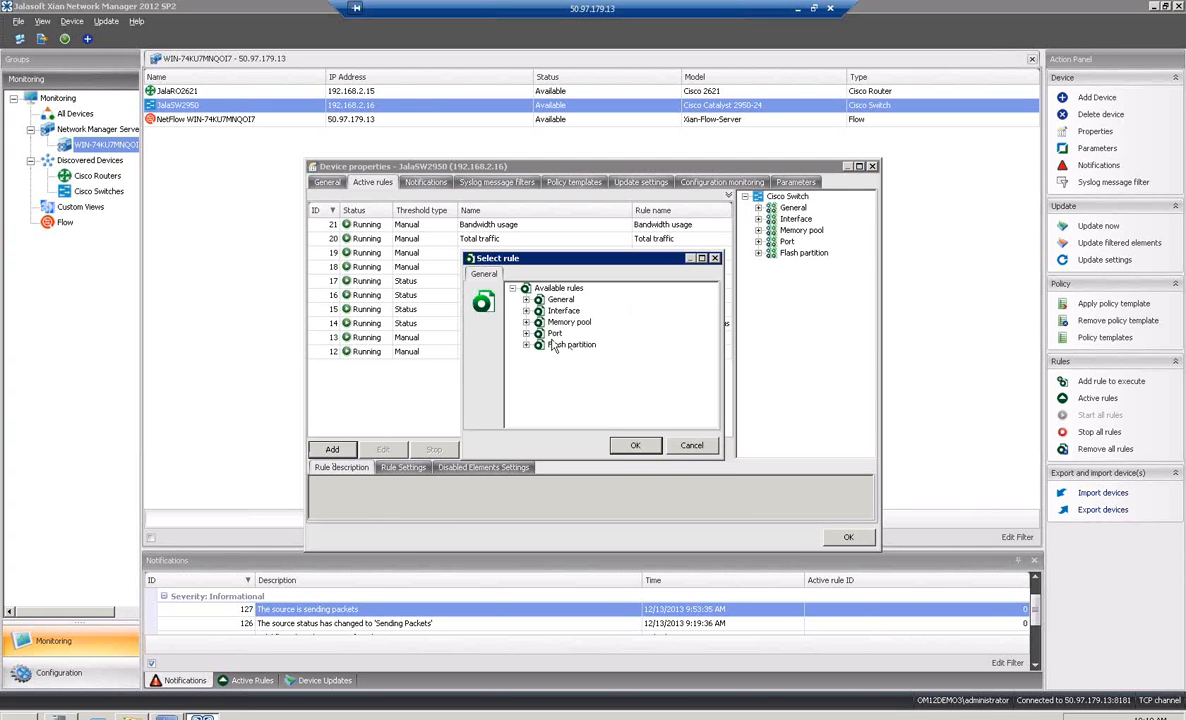
left_click(526, 311)
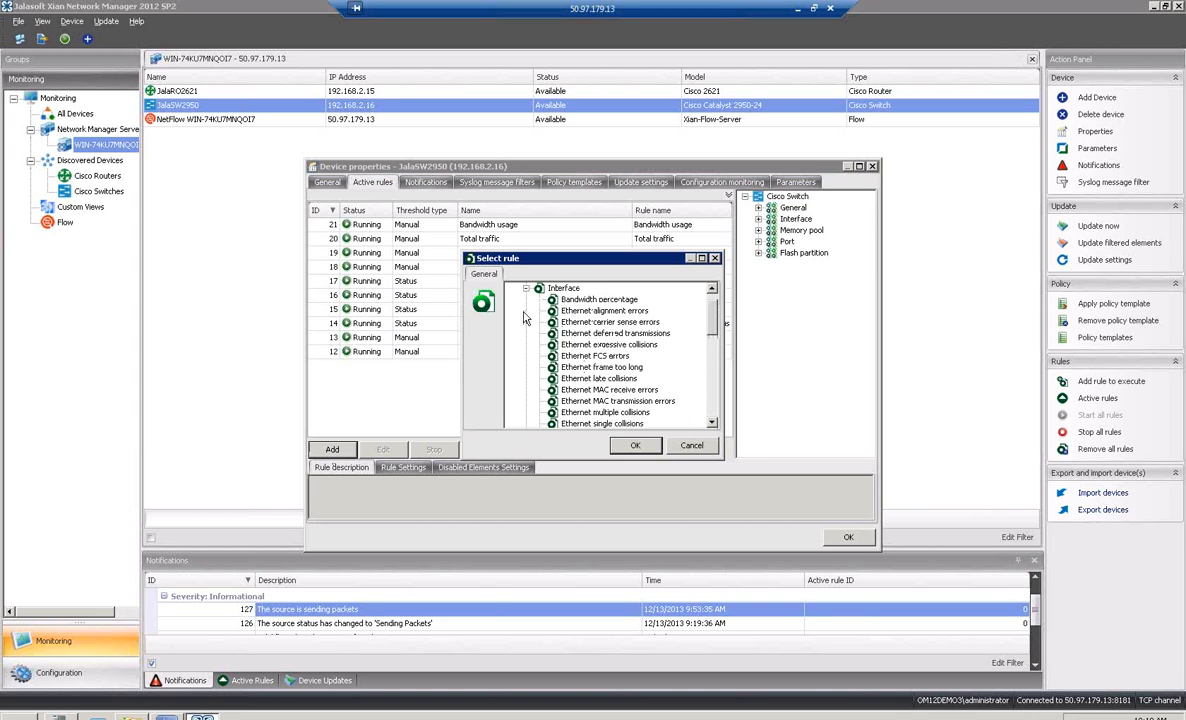
scroll(707, 340, "down", 3)
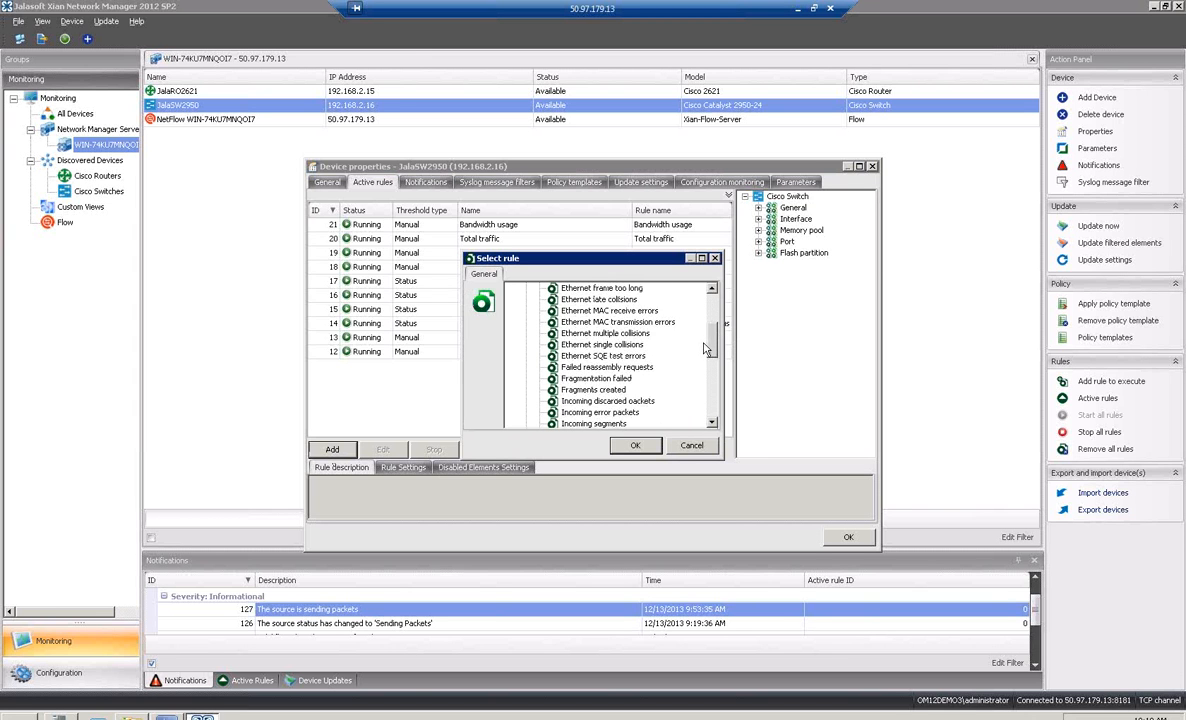
double_click(605, 402)
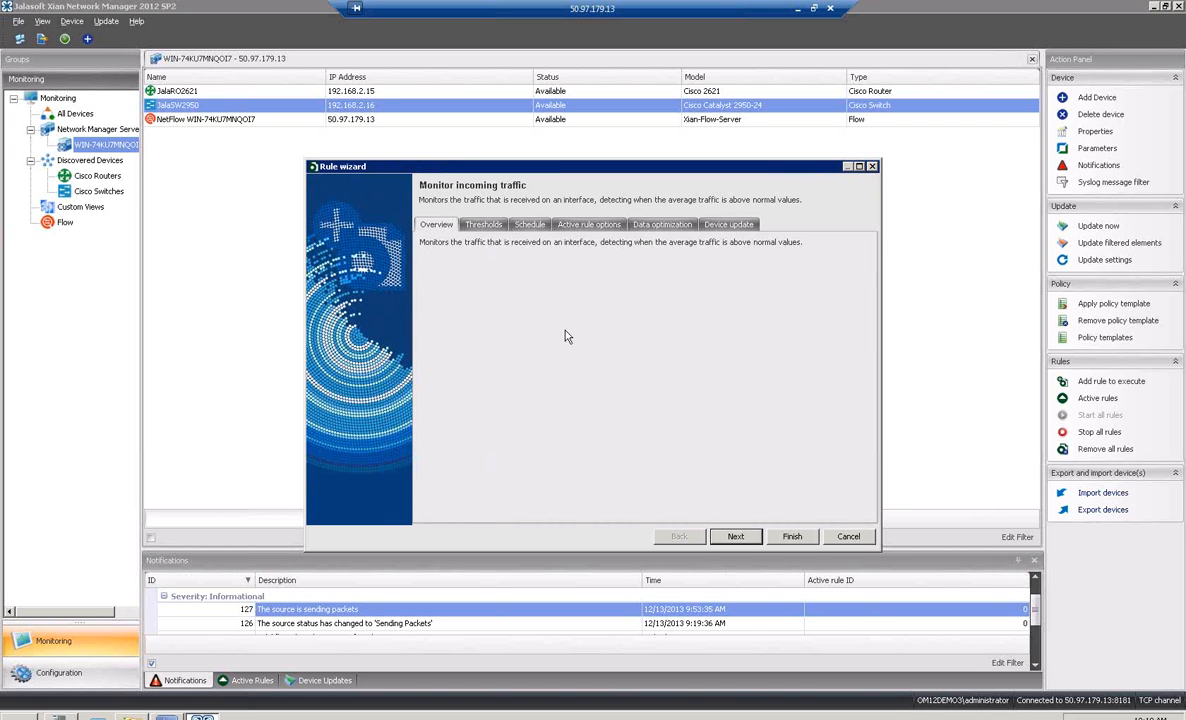
- Set the incoming traffic rule to use an automatic threshold
left_click(486, 225)
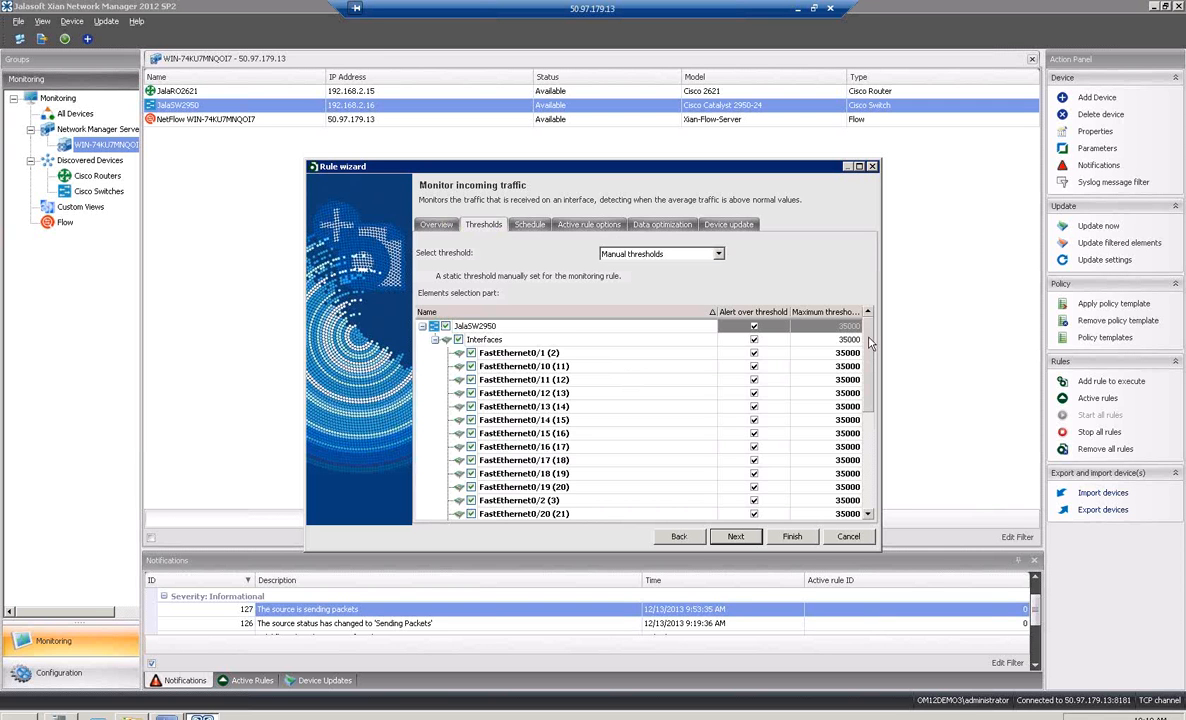
mouse_move(864, 352)
left_mouse_down()
mouse_move(866, 505)
mouse_move(873, 330)
left_mouse_up()
left_click(718, 255)
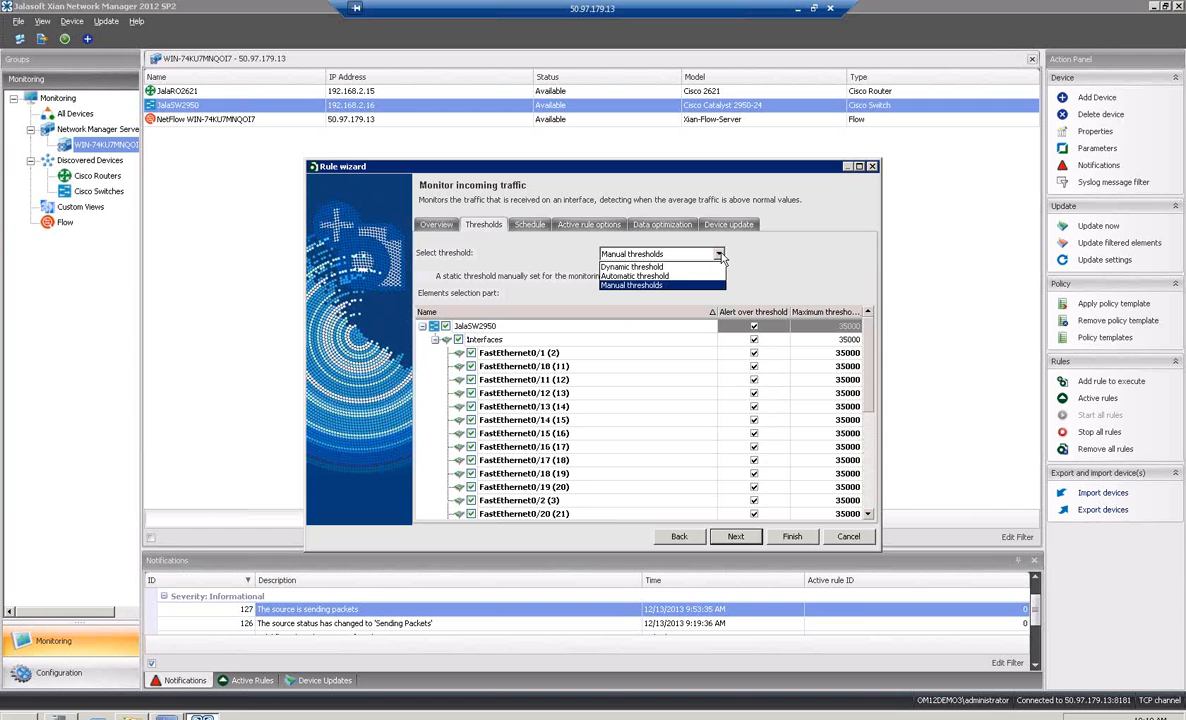
left_click(676, 277)
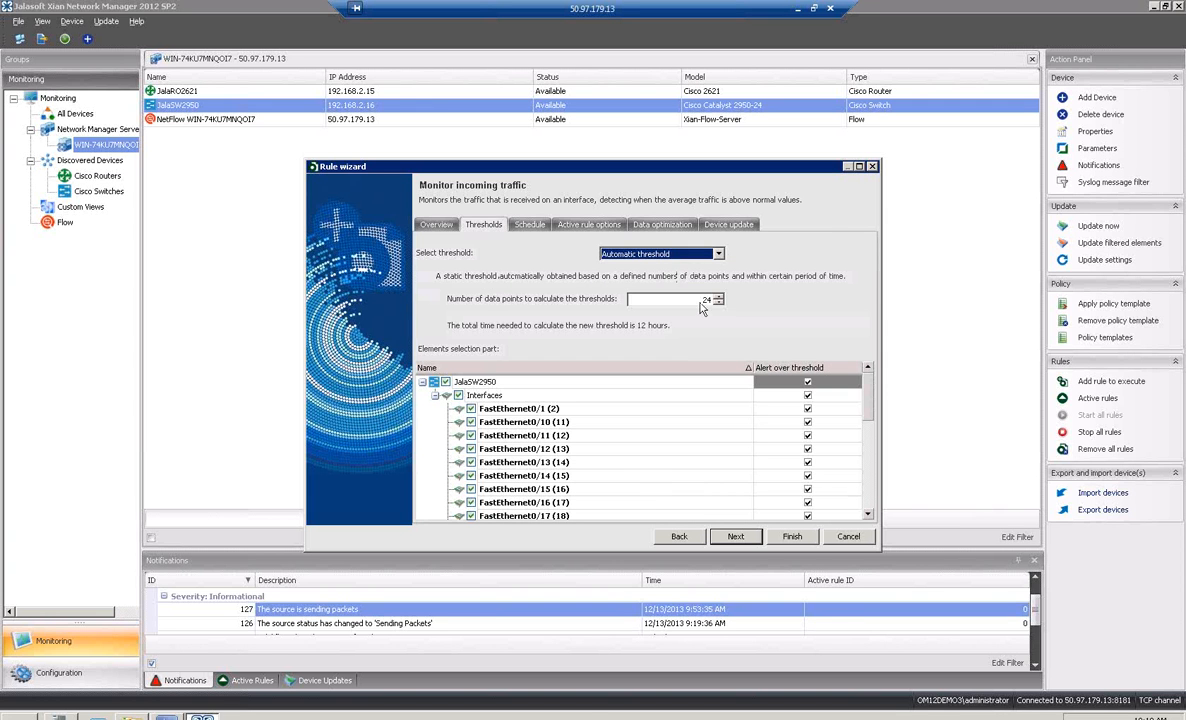
key("Tab")
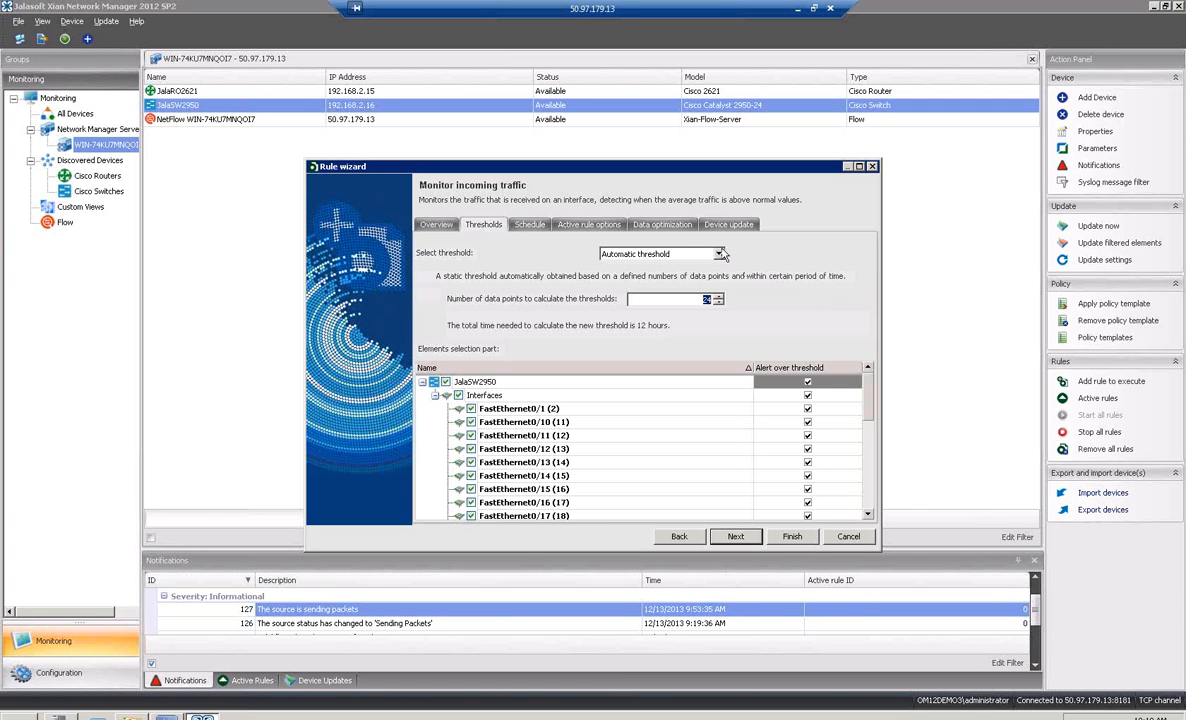
- Switch the incoming traffic rule to a dynamic threshold and check the prediction type choices, keeping Normal
left_click(668, 253)
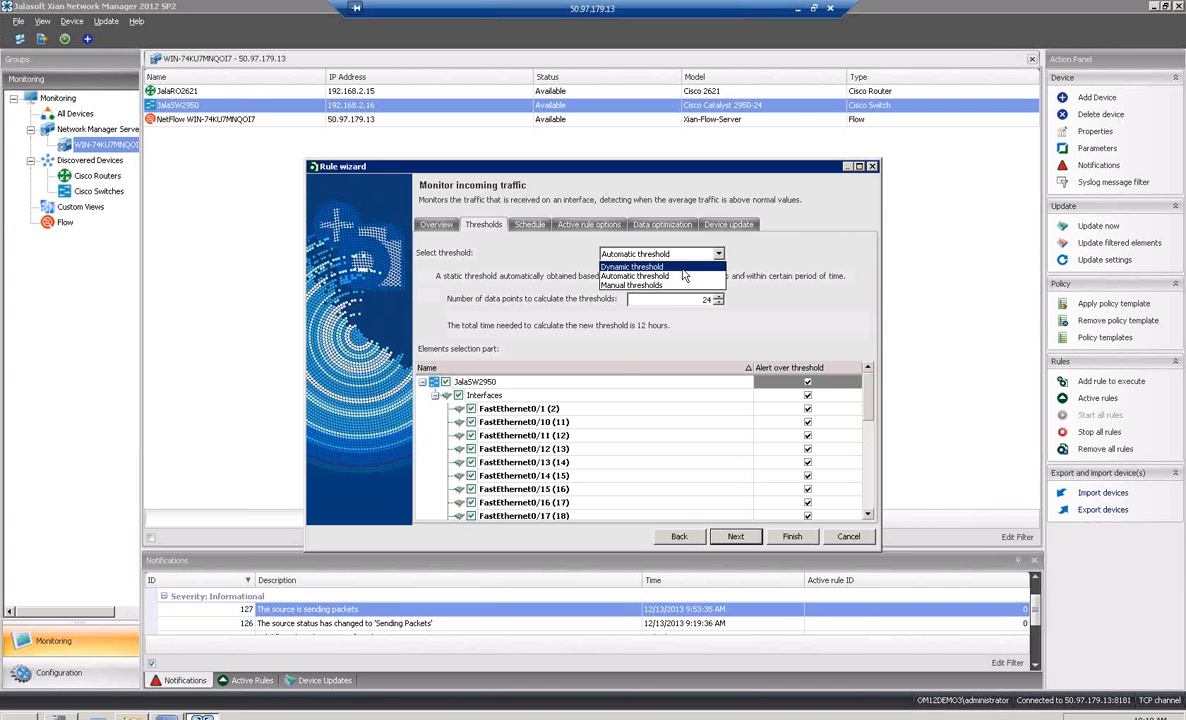
left_click(683, 268)
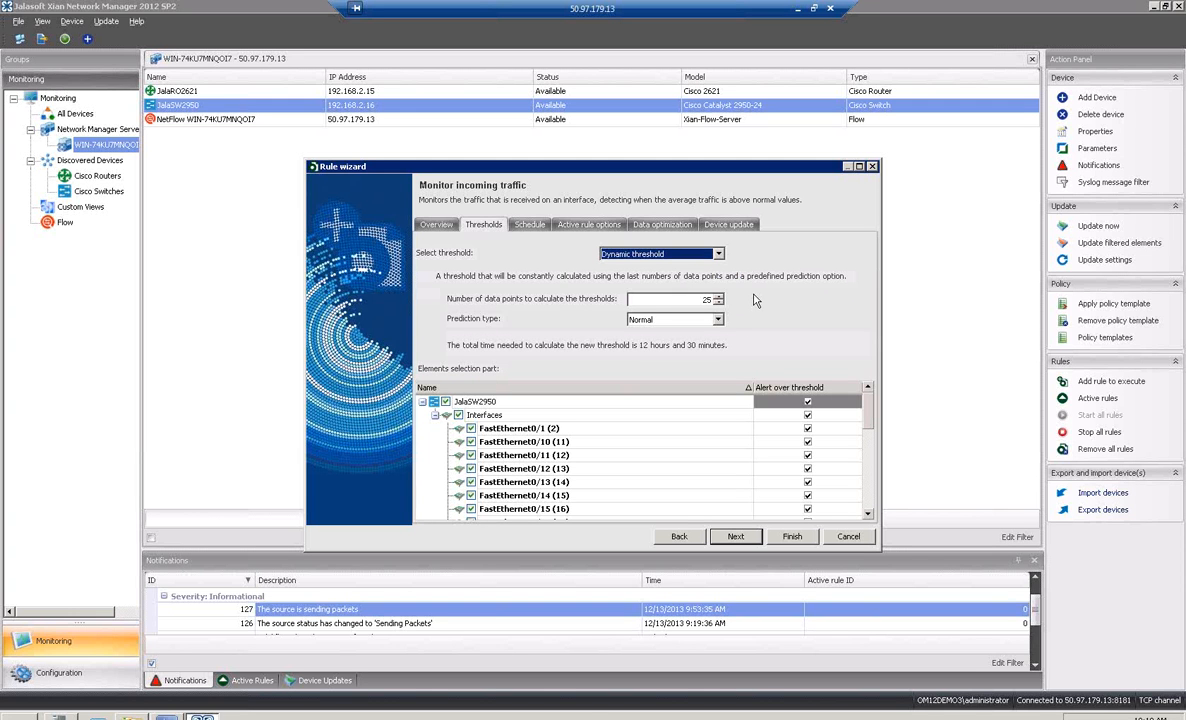
left_click_drag(693, 300, 741, 301)
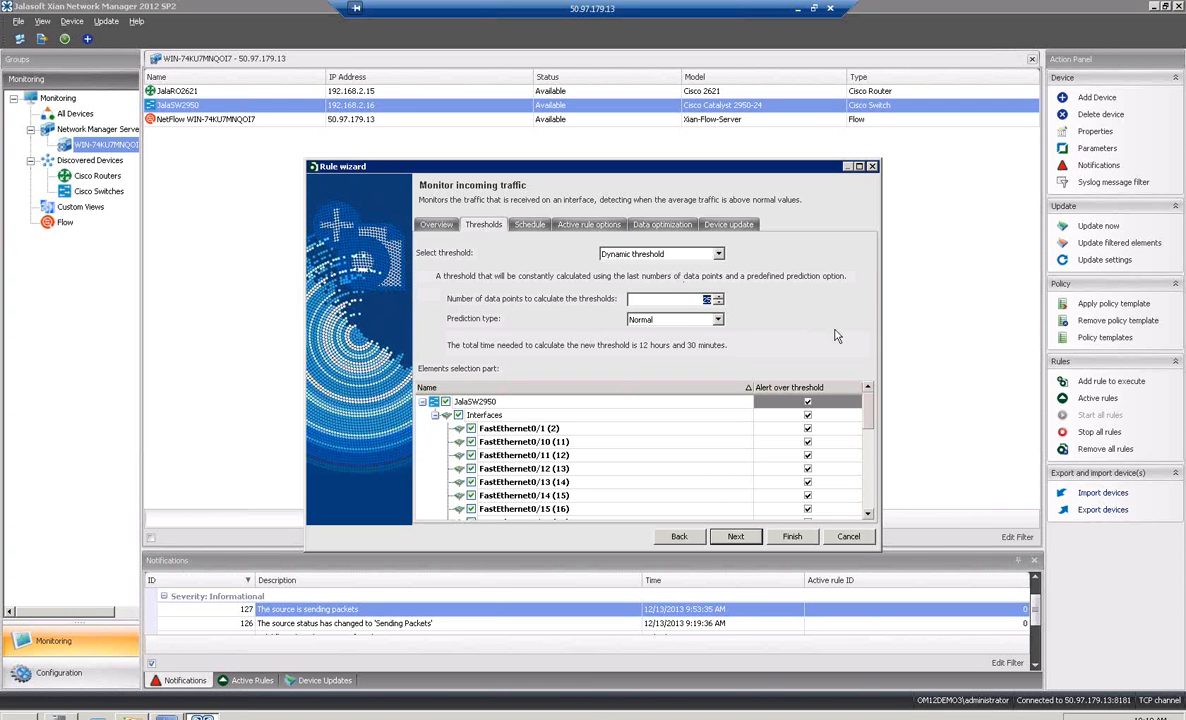
left_click(718, 321)
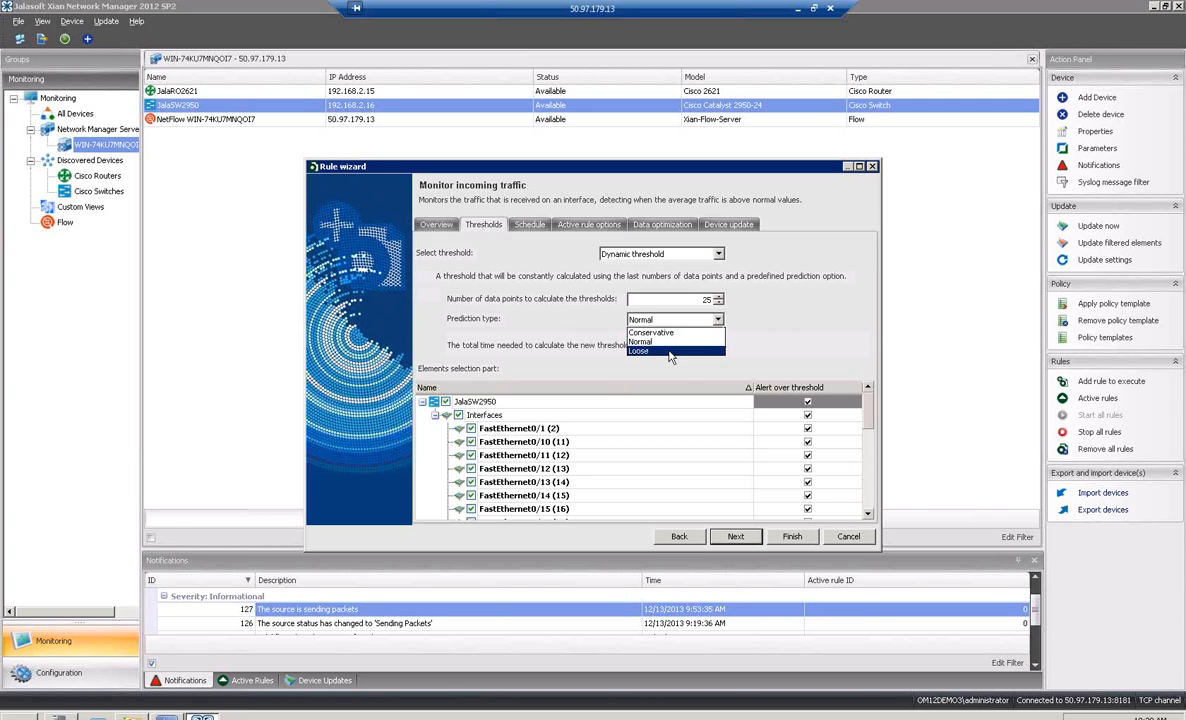
left_click(786, 330)
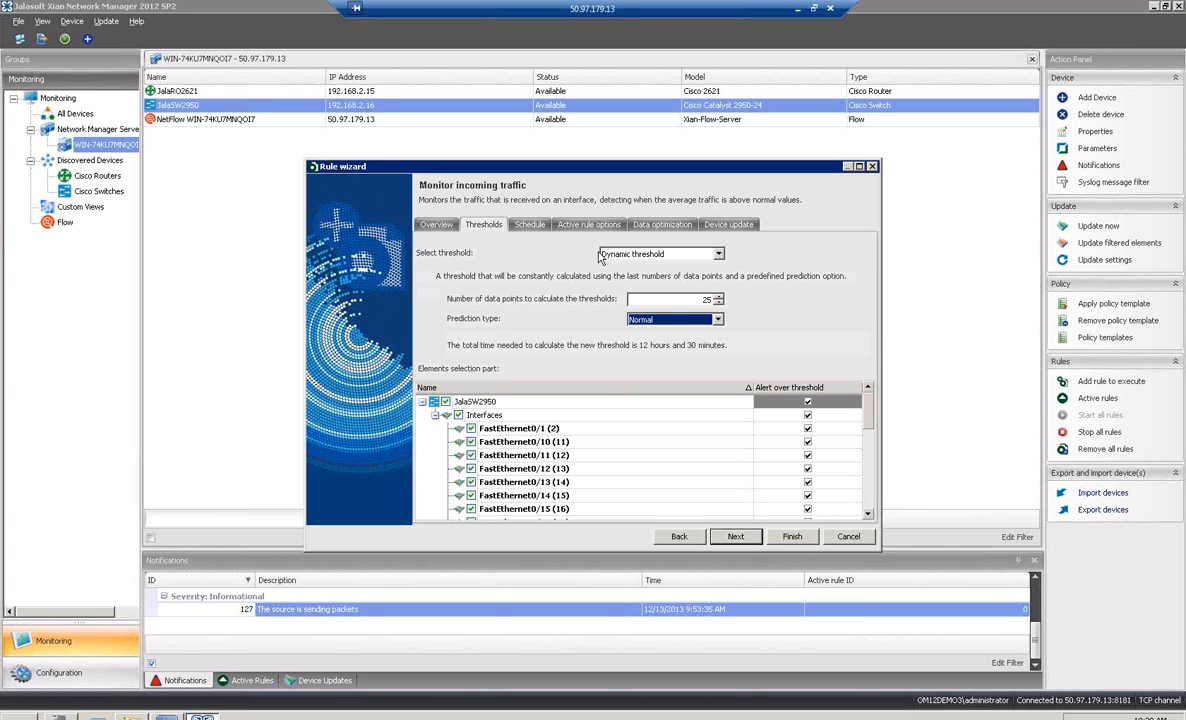
- Review the schedule, alert, data optimization and device update settings, then finish the incoming traffic rule and close the switch's properties
left_click(543, 227)
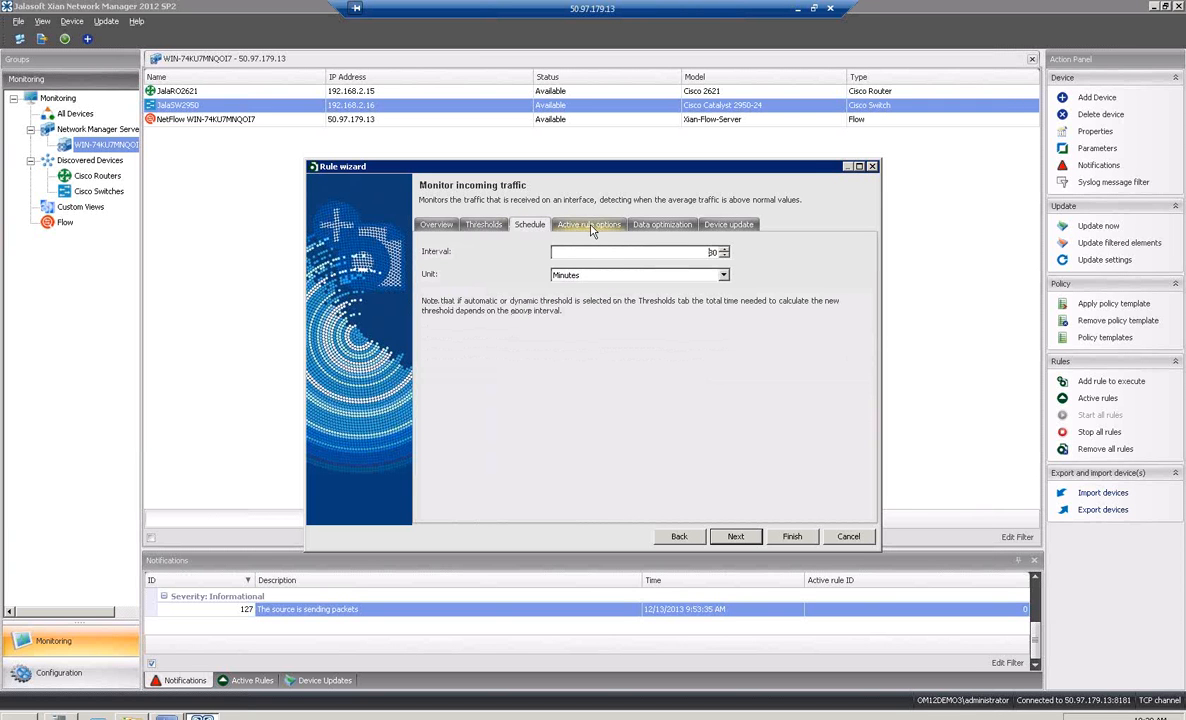
left_click(592, 229)
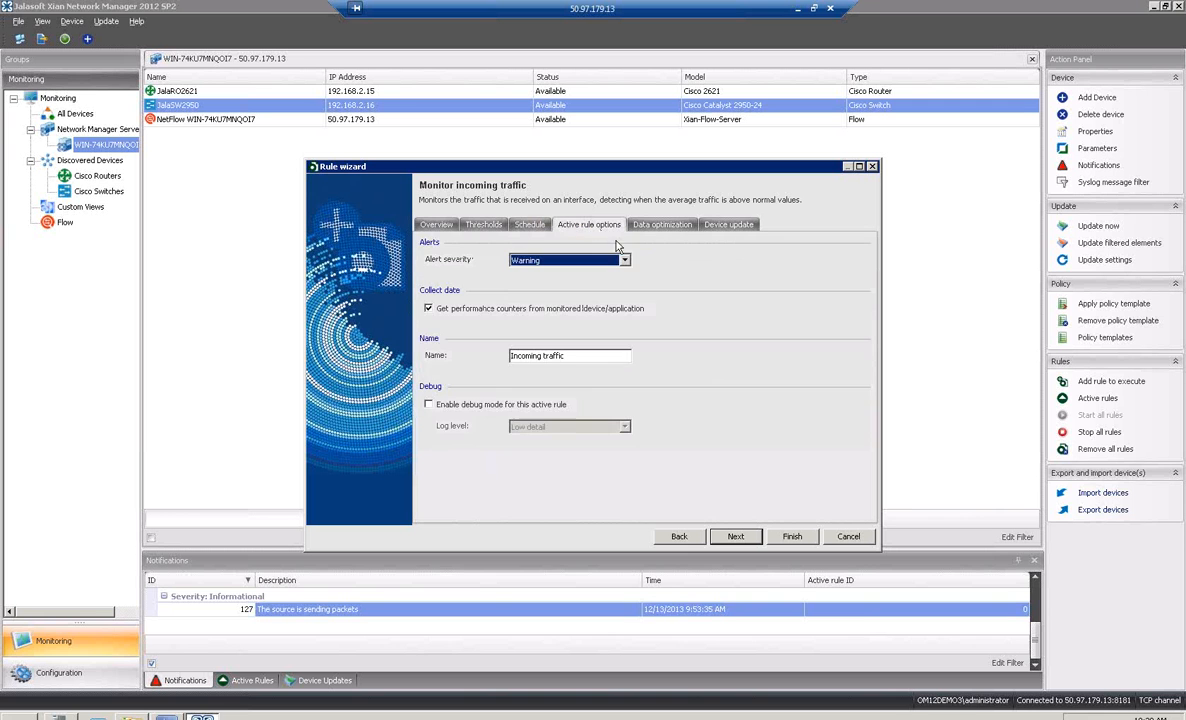
left_click(660, 228)
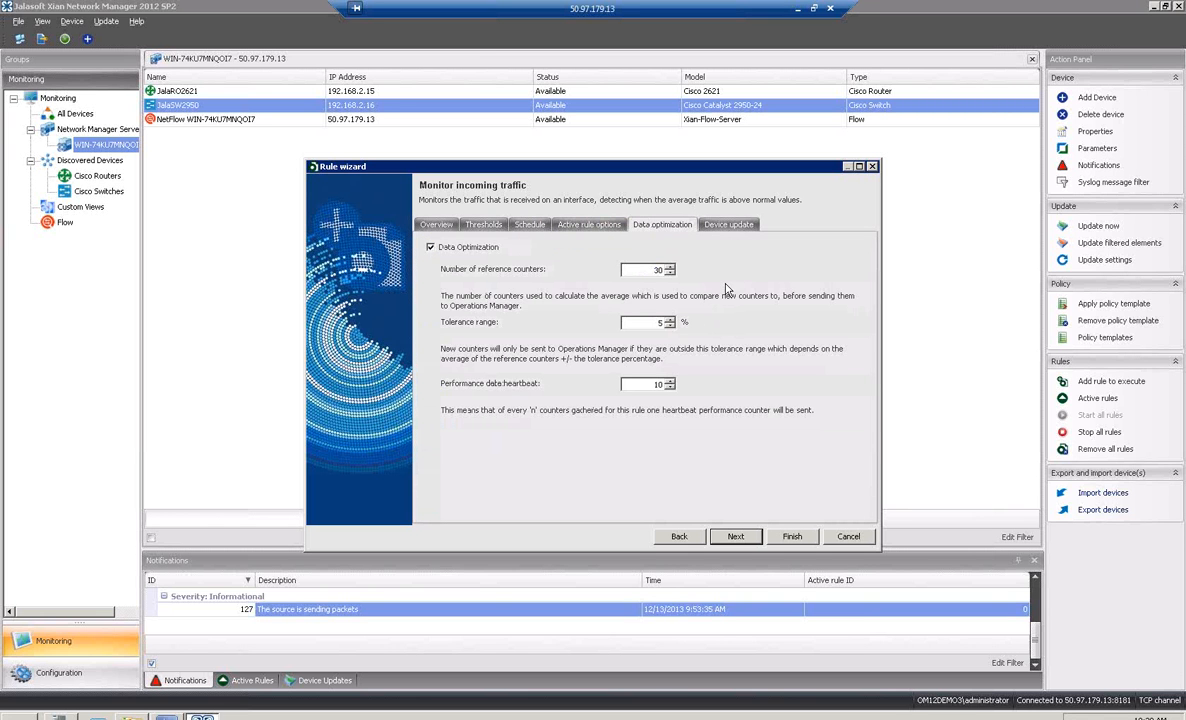
left_click(728, 225)
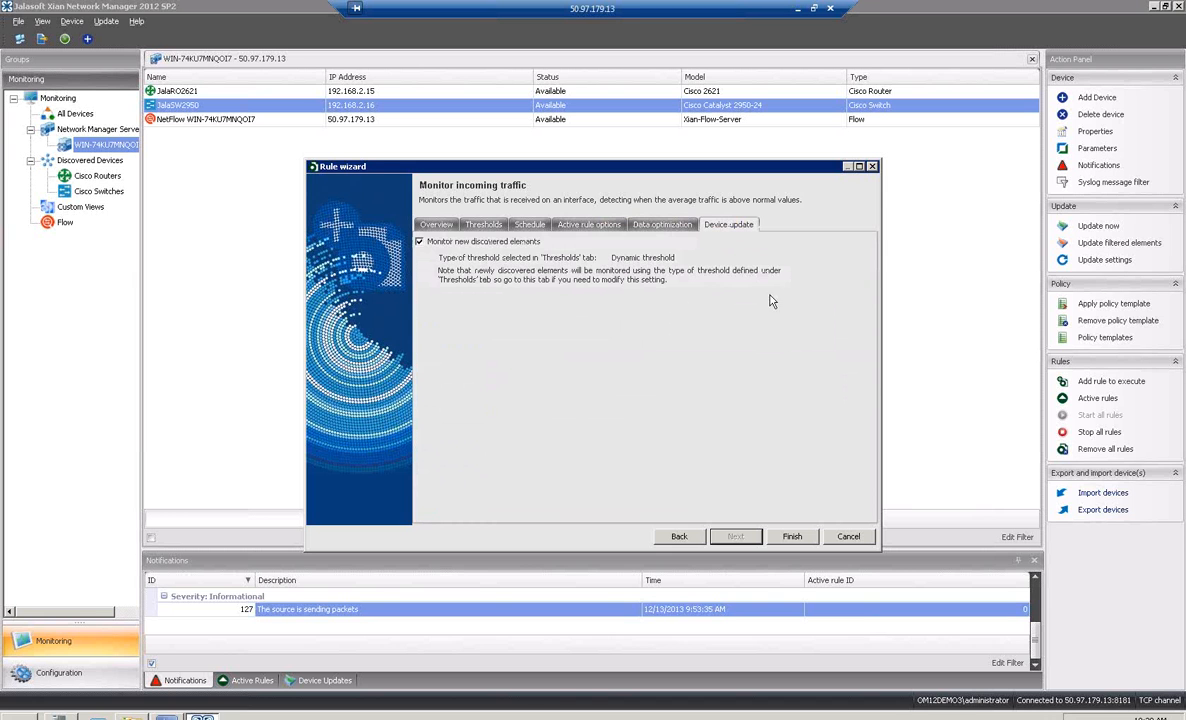
left_click(792, 540)
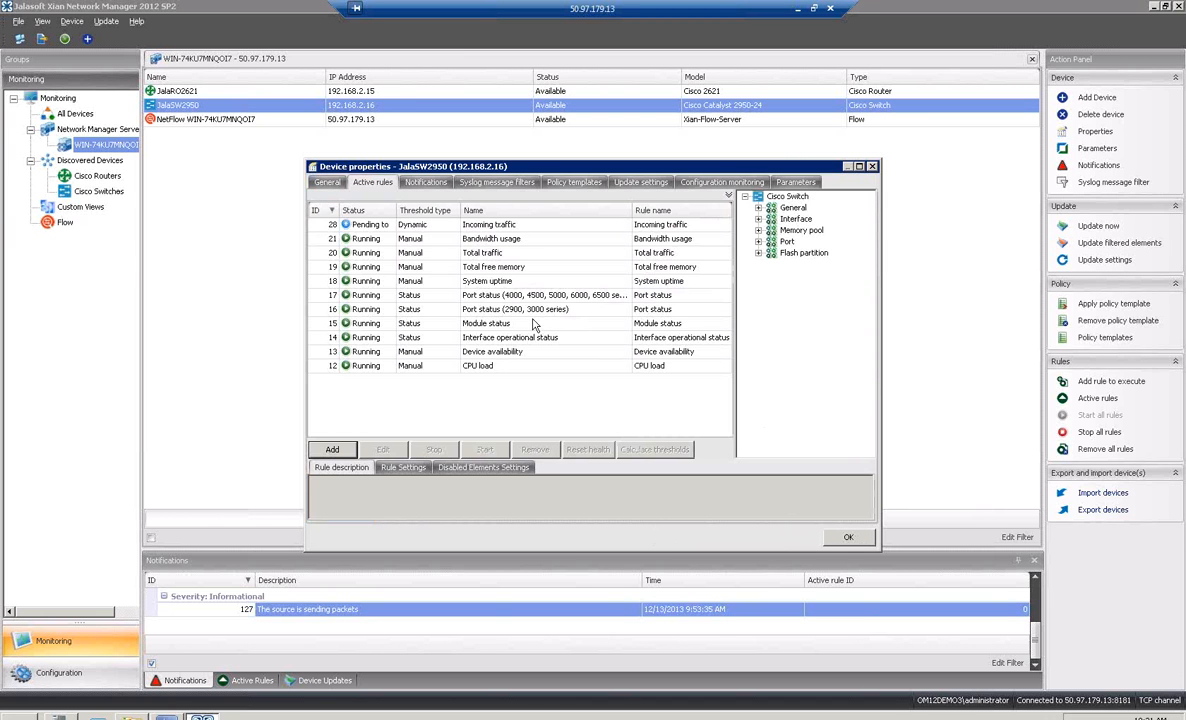
left_click(437, 226)
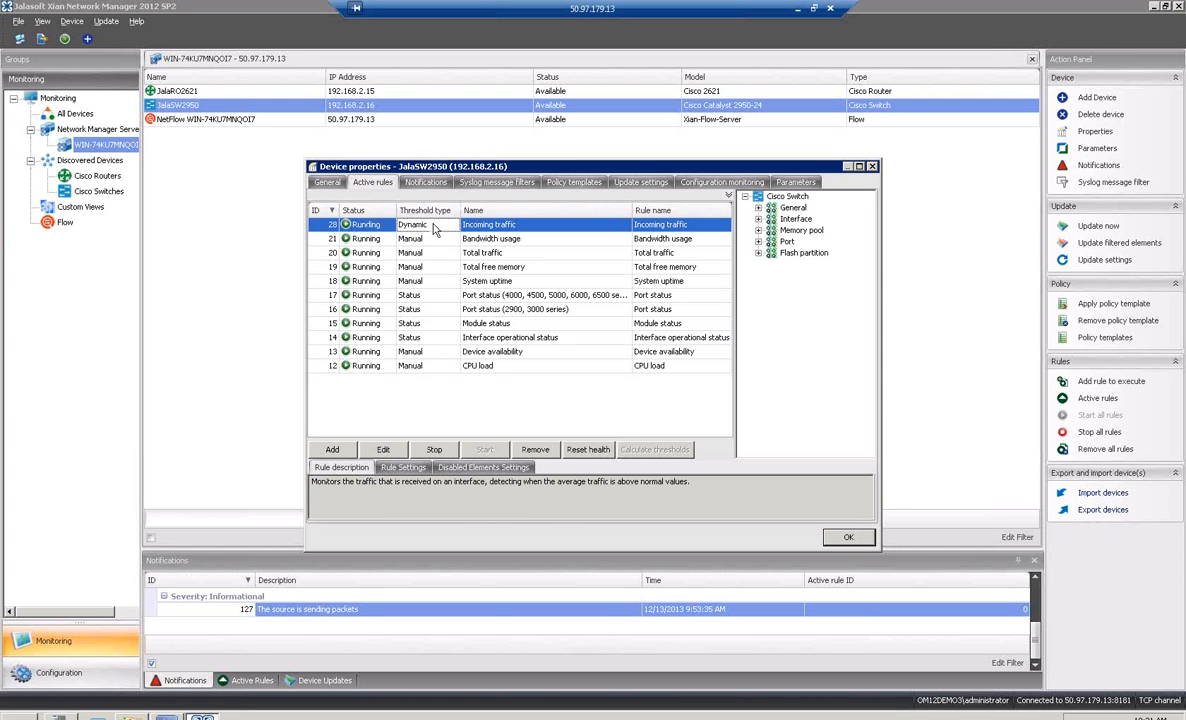
left_click(840, 537)
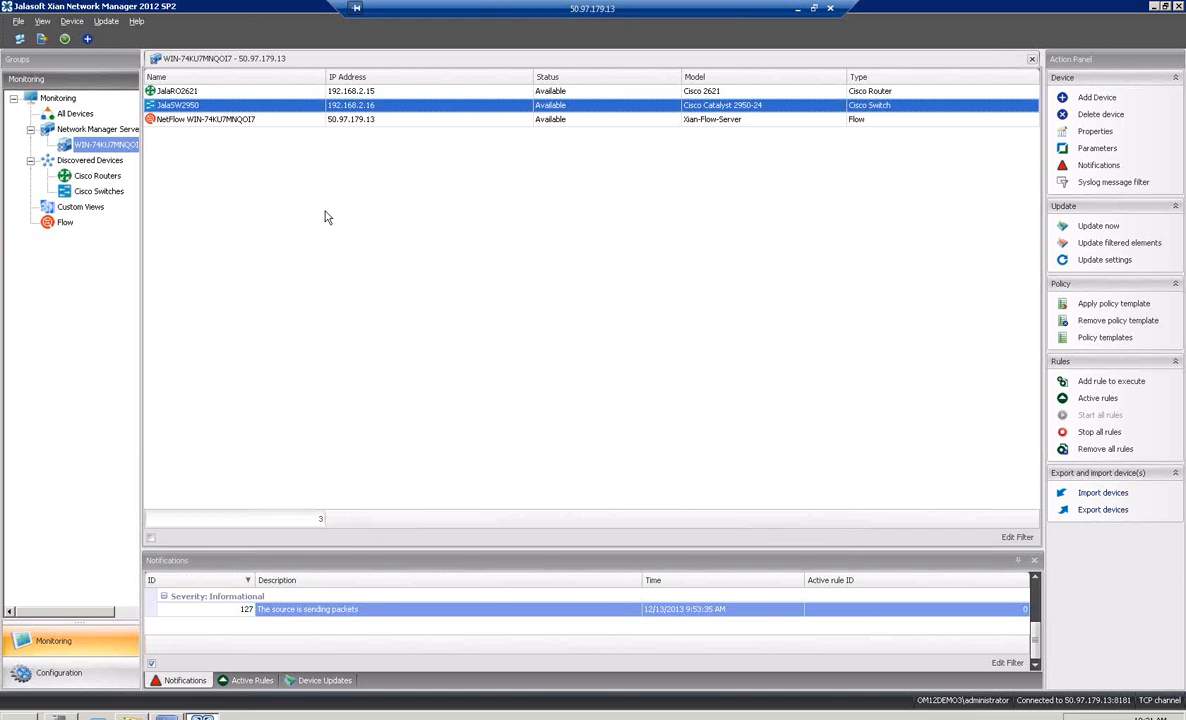
- Start a new custom rule in the Network Device rules configuration and enter "temperature" as its name and title
left_click(85, 672)
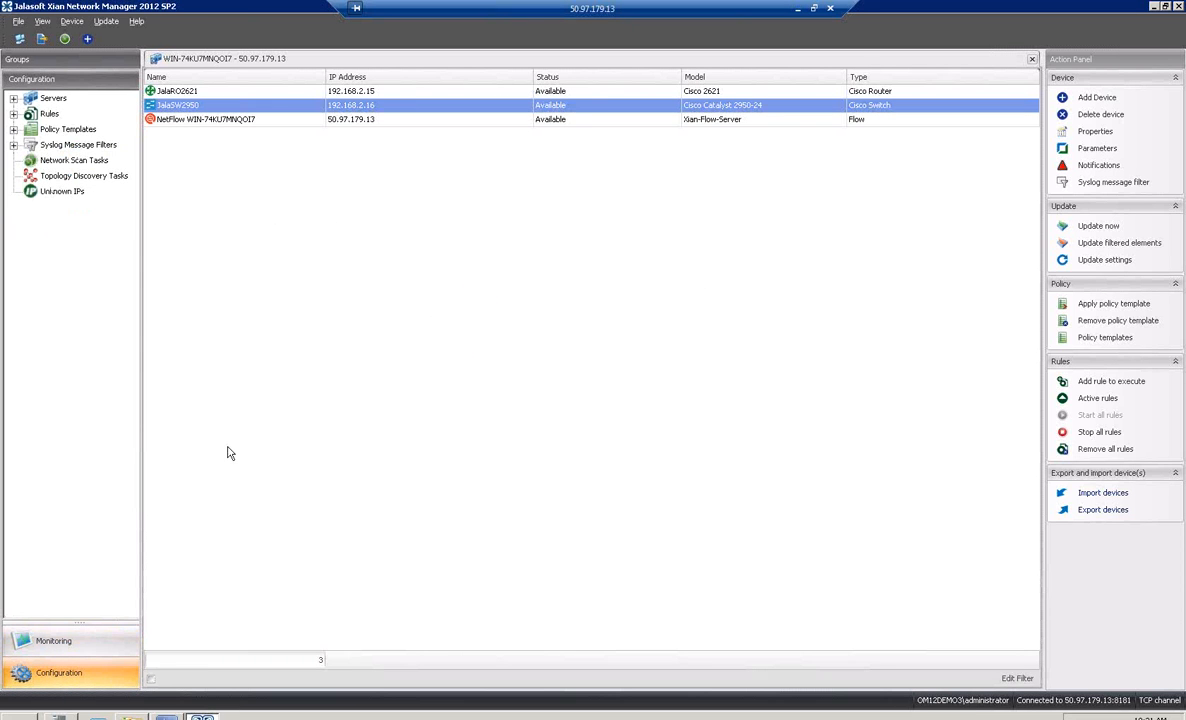
left_click(14, 114)
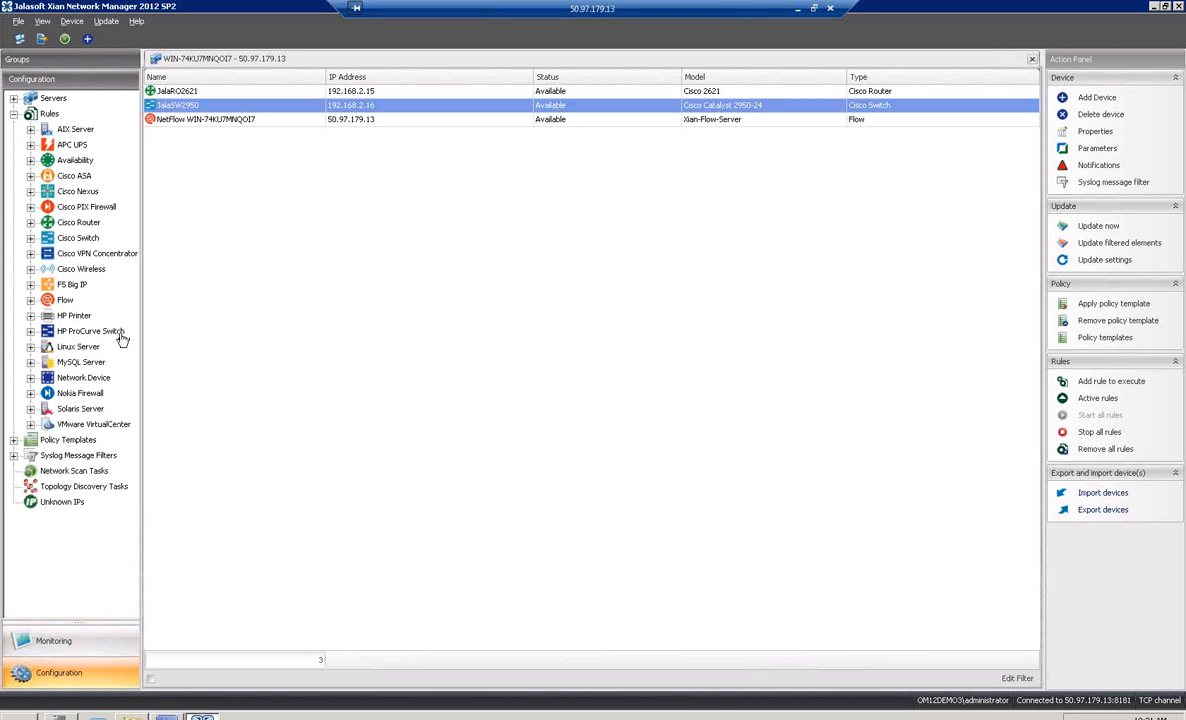
left_click(88, 378)
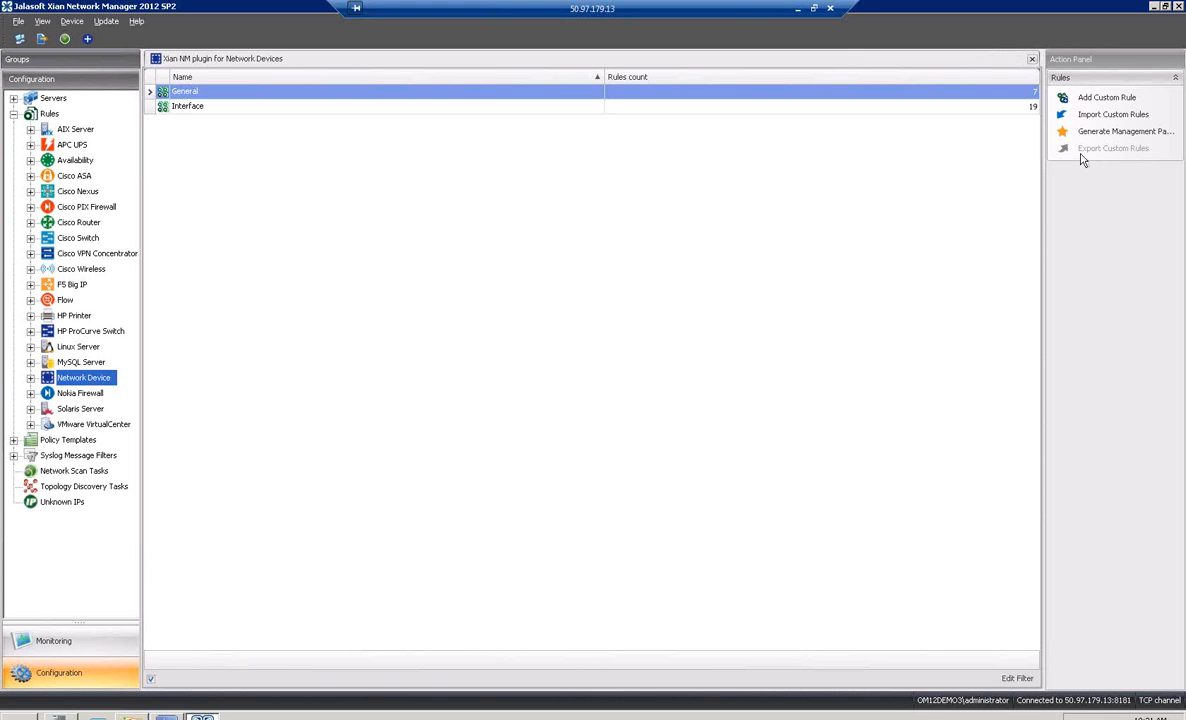
left_click(1107, 99)
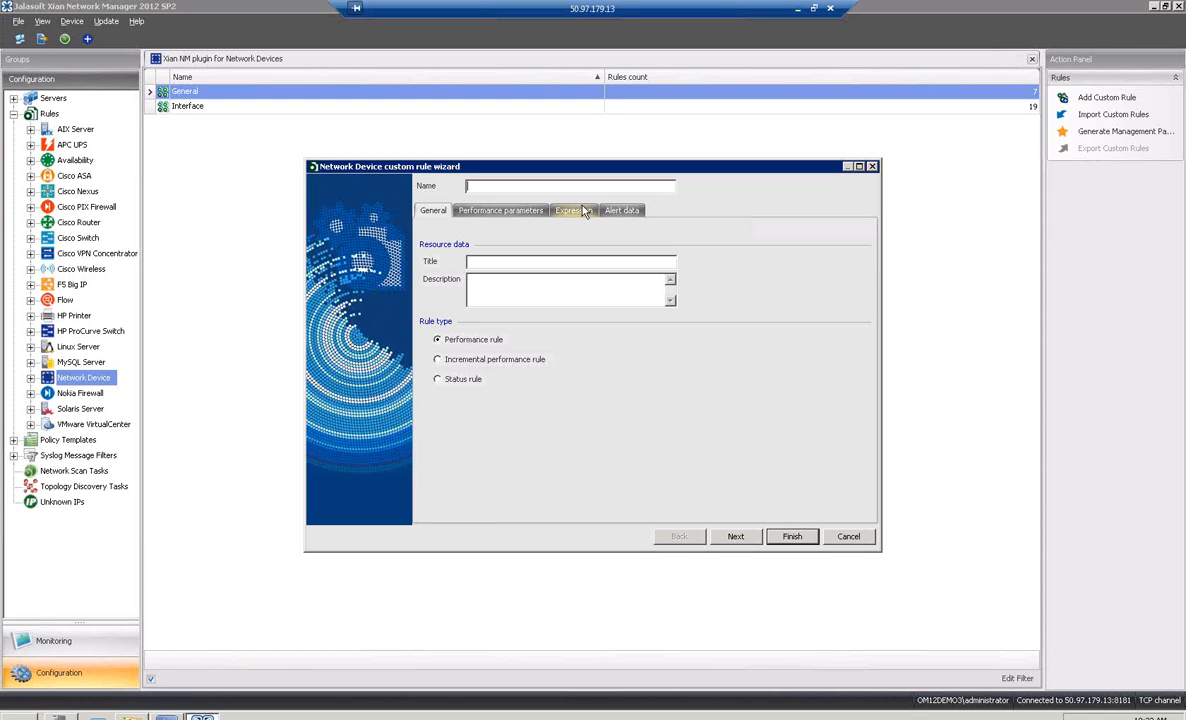
type("temperature")
left_click(511, 261)
type("temperature")
left_click(503, 286)
- Try the incremental performance and status rule types, then return the custom rule to the Performance rule type
left_click(489, 362)
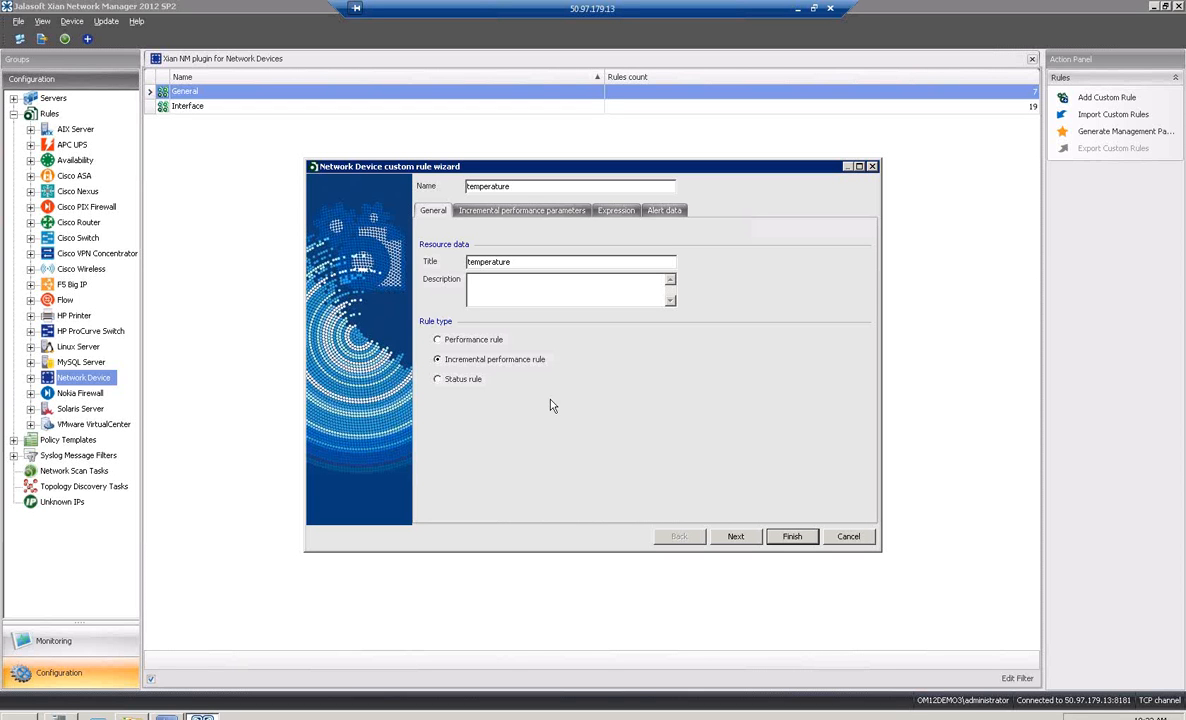
left_click(468, 383)
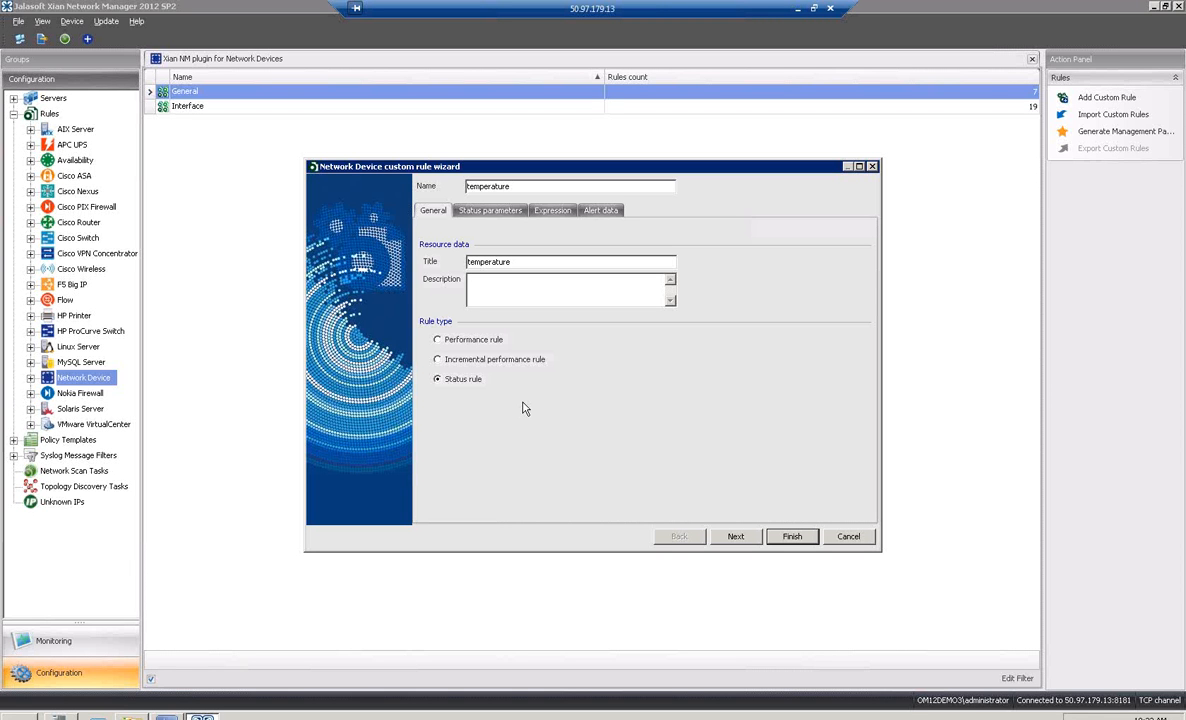
left_click(452, 340)
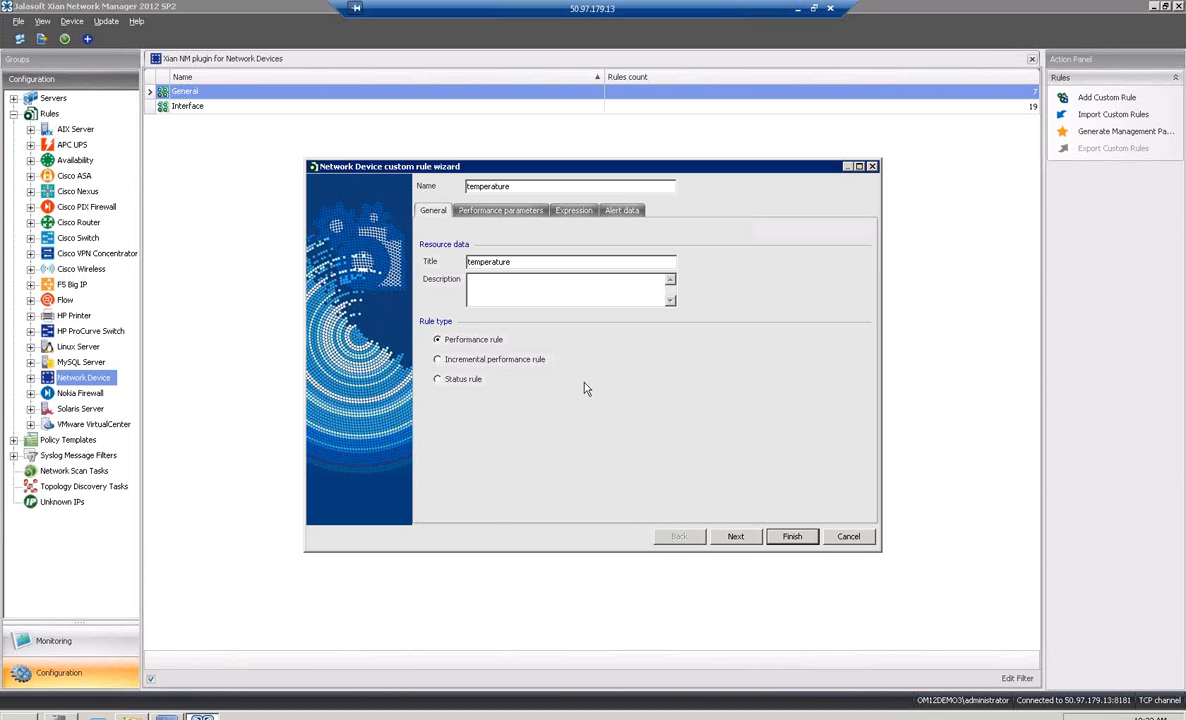
- Set the temperature rule's maximum threshold value to 100 and its default maximum threshold value to 25
left_click(742, 536)
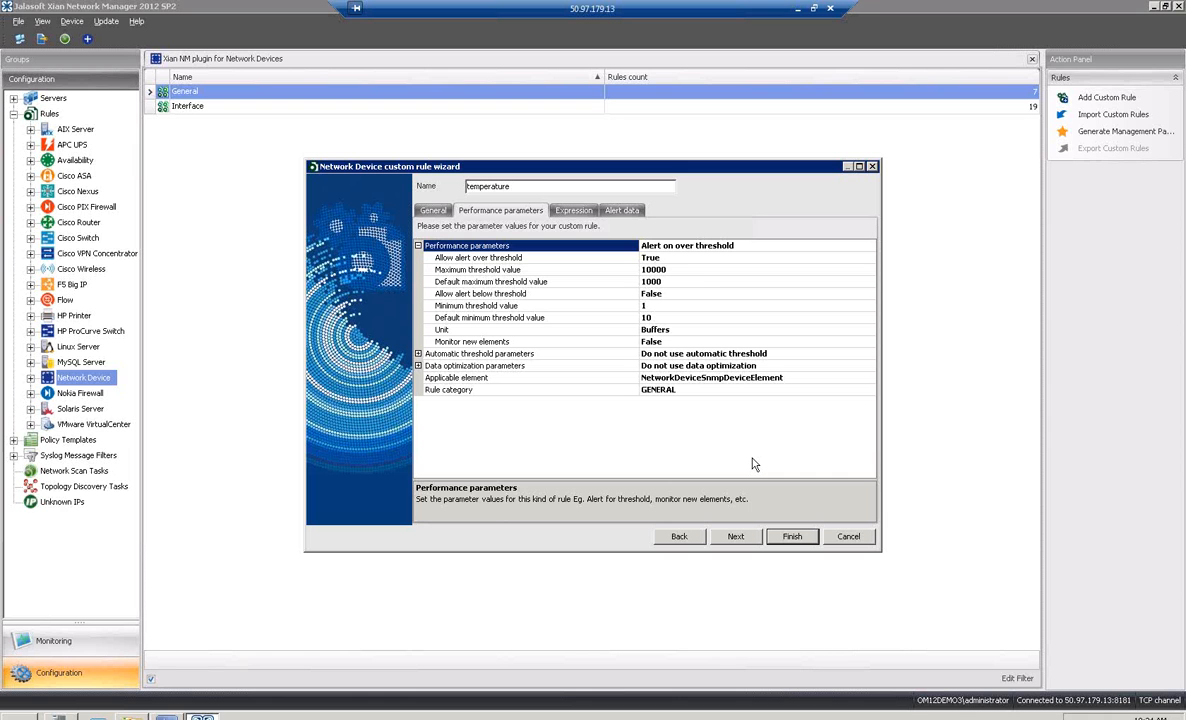
left_click(673, 270)
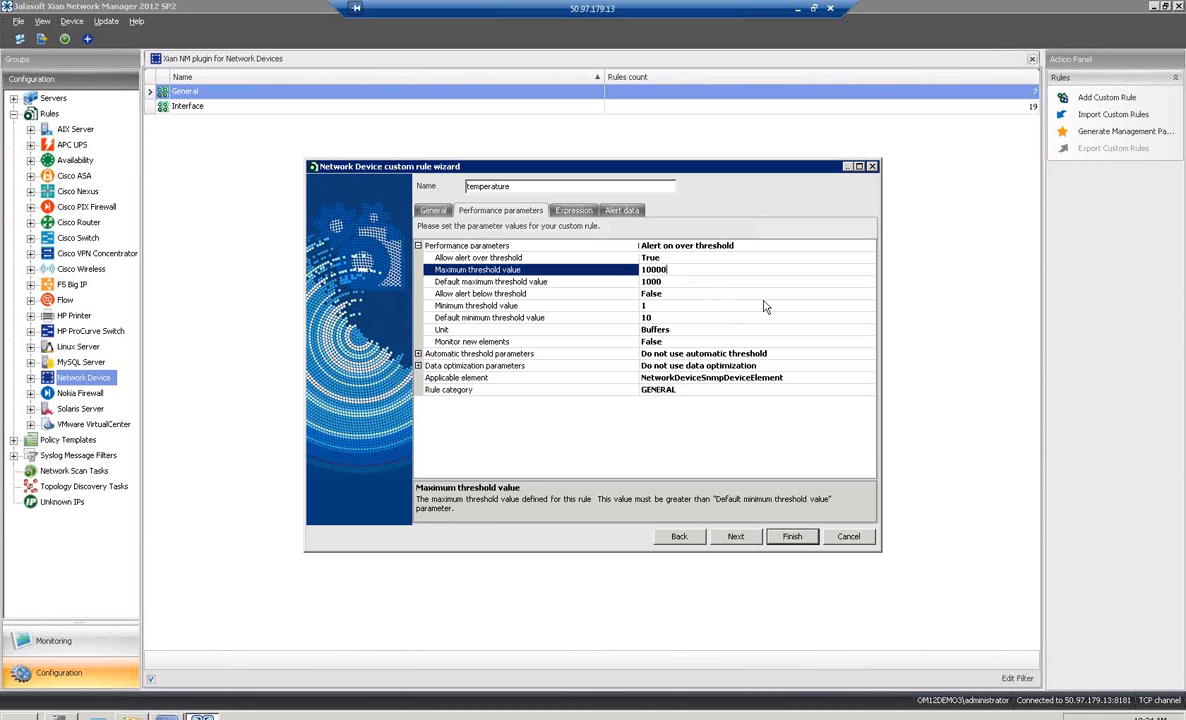
key("BackSpace")
key("BackSpace")
left_click(673, 283)
key("BackSpace")
key("BackSpace")
key("BackSpace")
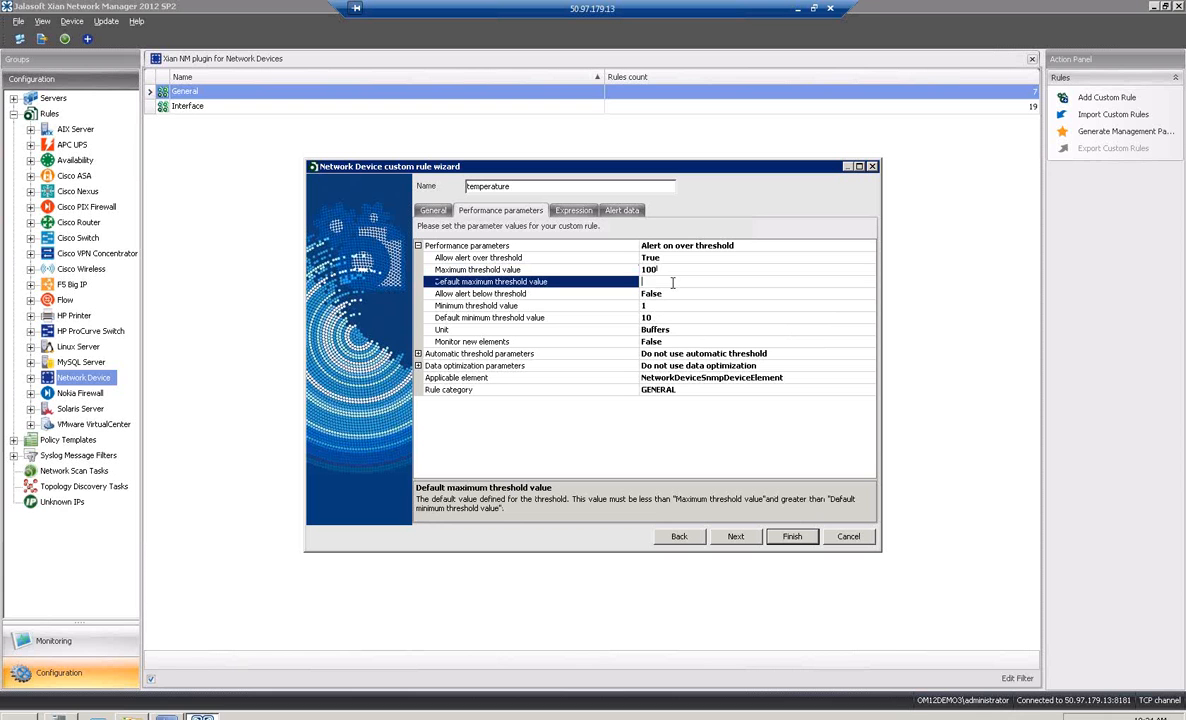
type("25")
- Set the temperature rule's unit to Degrees and expand the automatic threshold and data optimization parameters for review
left_click(684, 329)
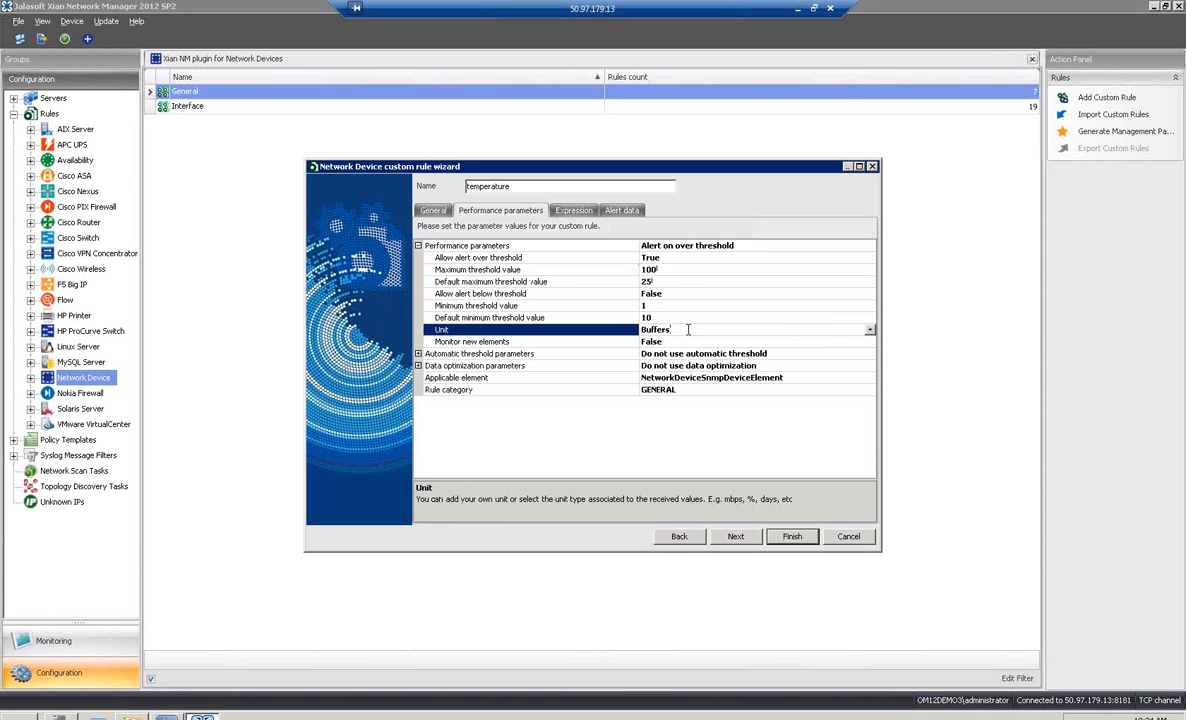
left_click(870, 331)
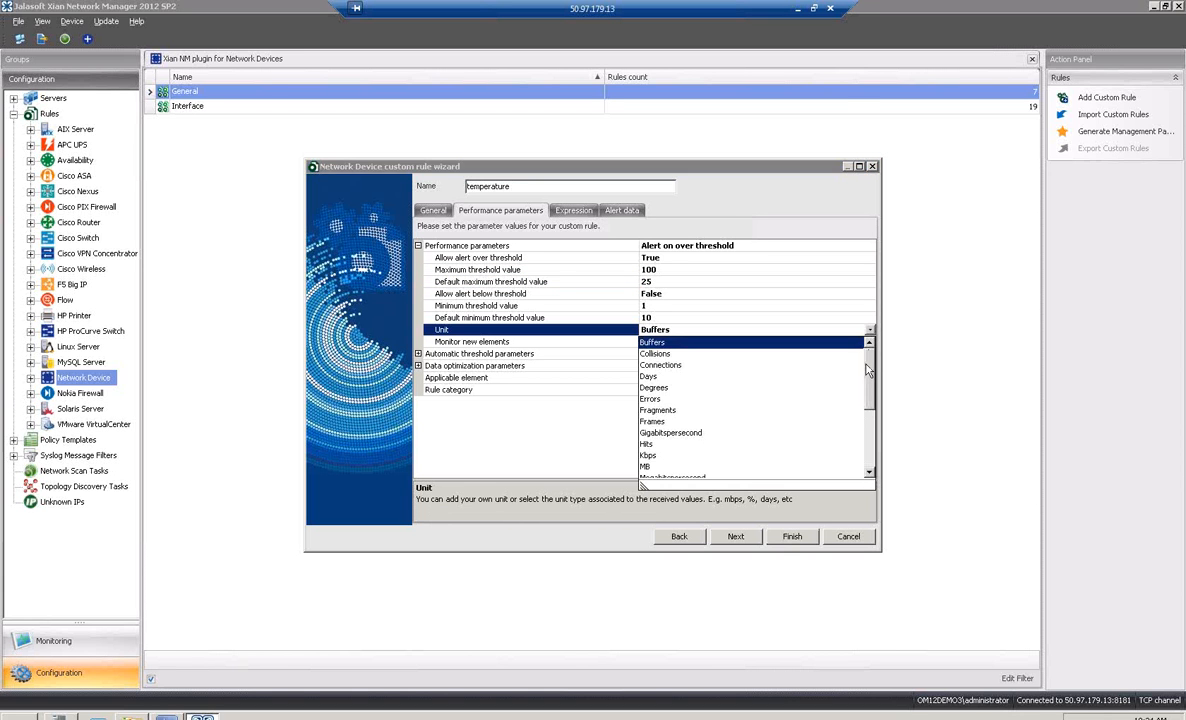
left_click(655, 387)
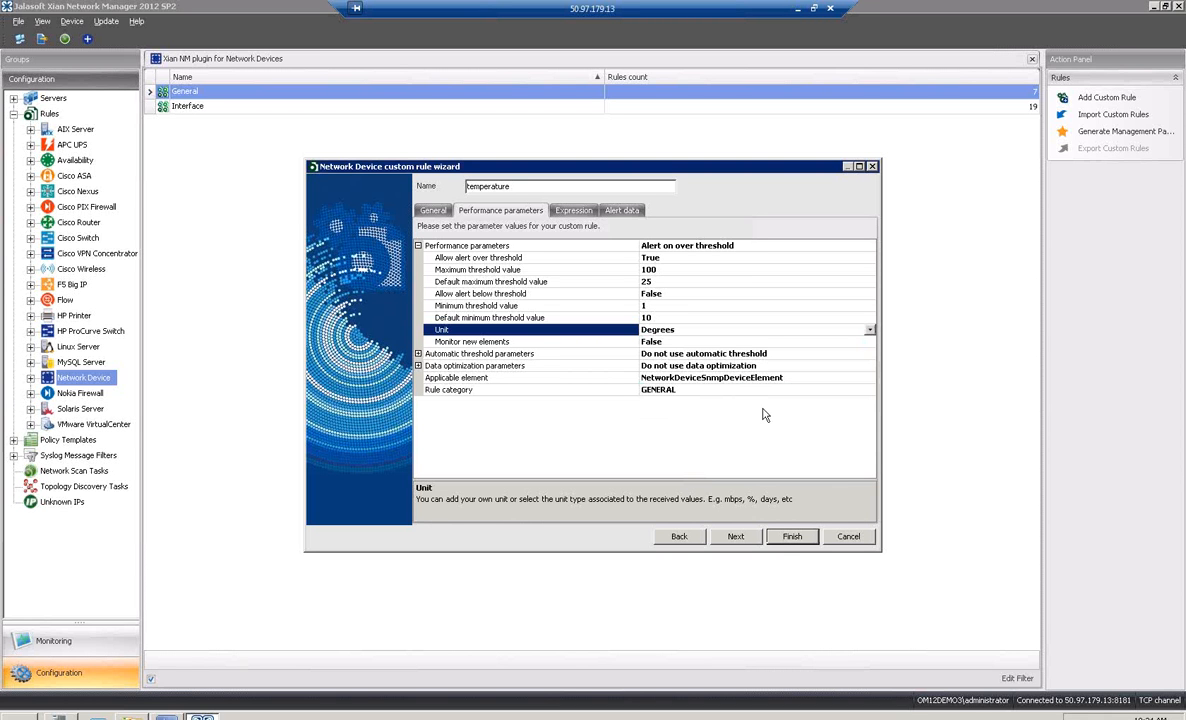
left_click(419, 355)
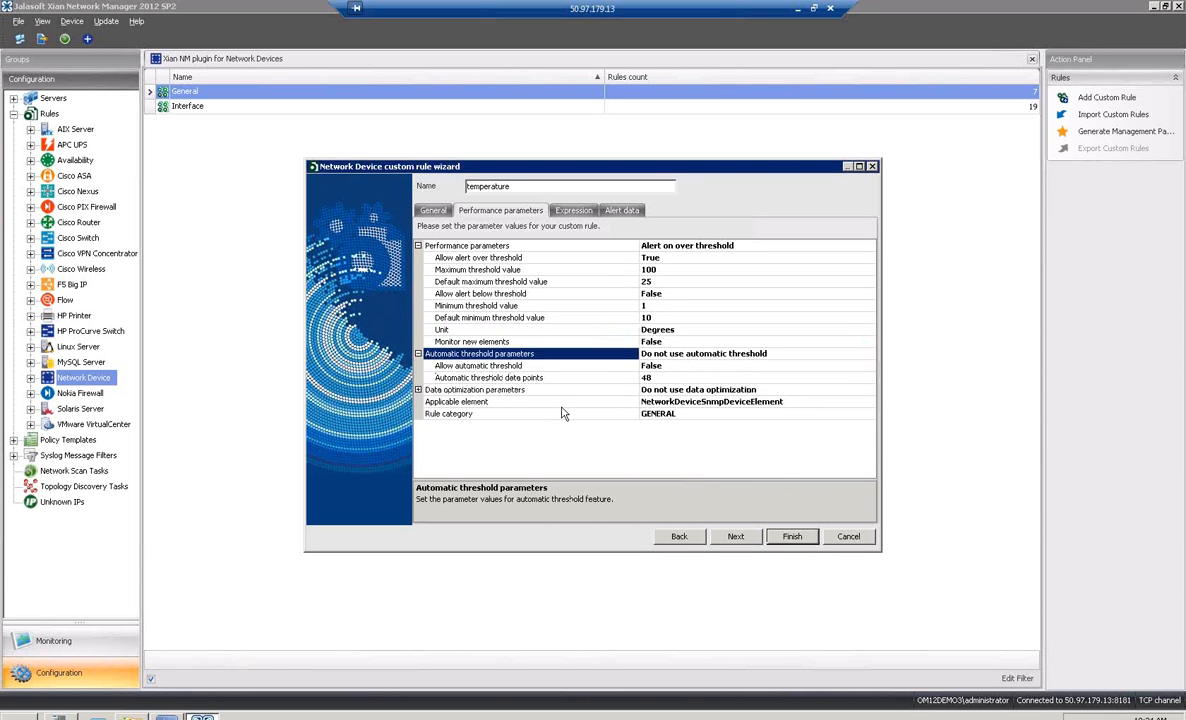
left_click(418, 390)
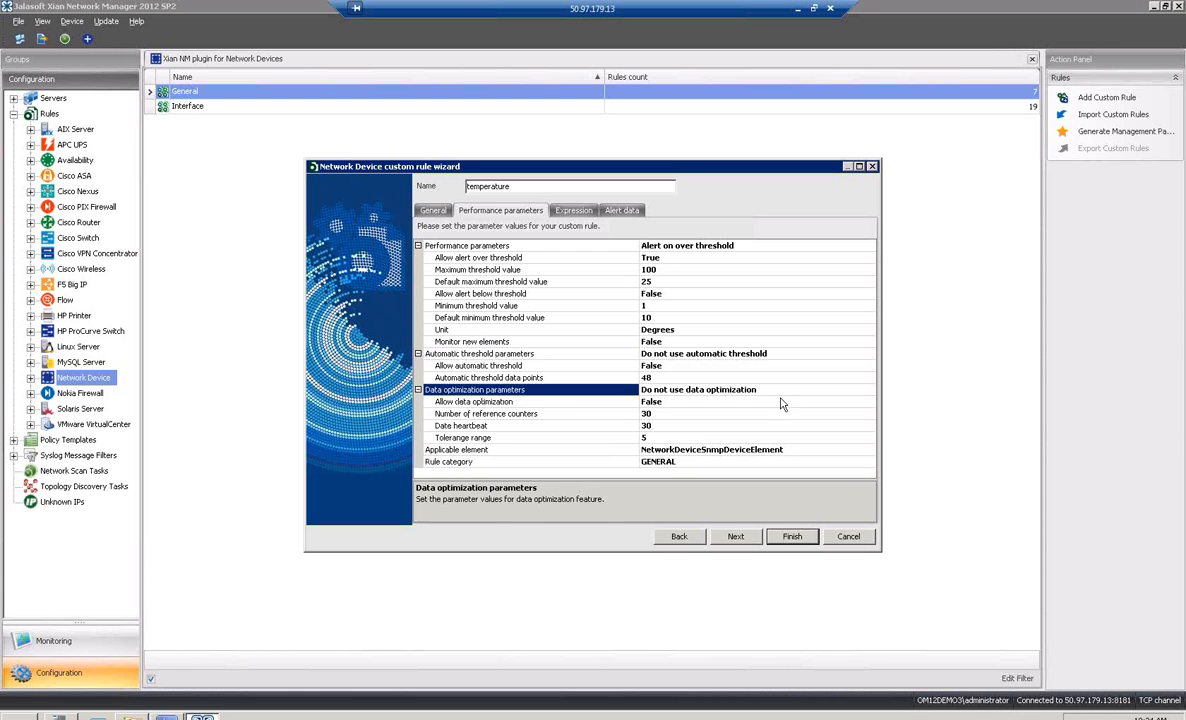
- Change the myoid variable's value in the rule's XML expression to ".1.3.6.1.2.1.1.7.0"
left_click(743, 539)
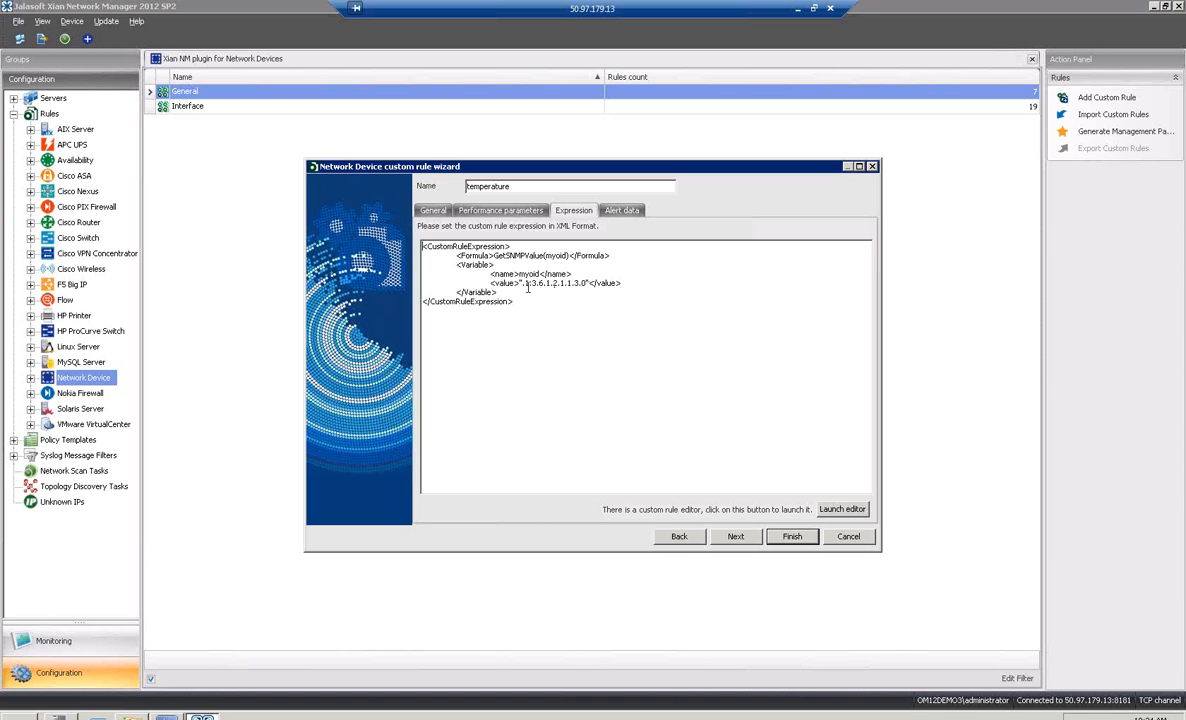
left_click_drag(525, 284, 586, 285)
left_click(578, 285)
key("BackSpace")
type("7")
- Examine the SNMP functions and mathematical operators available in the custom rule expression editor, and return to the rule wizard
left_click(838, 510)
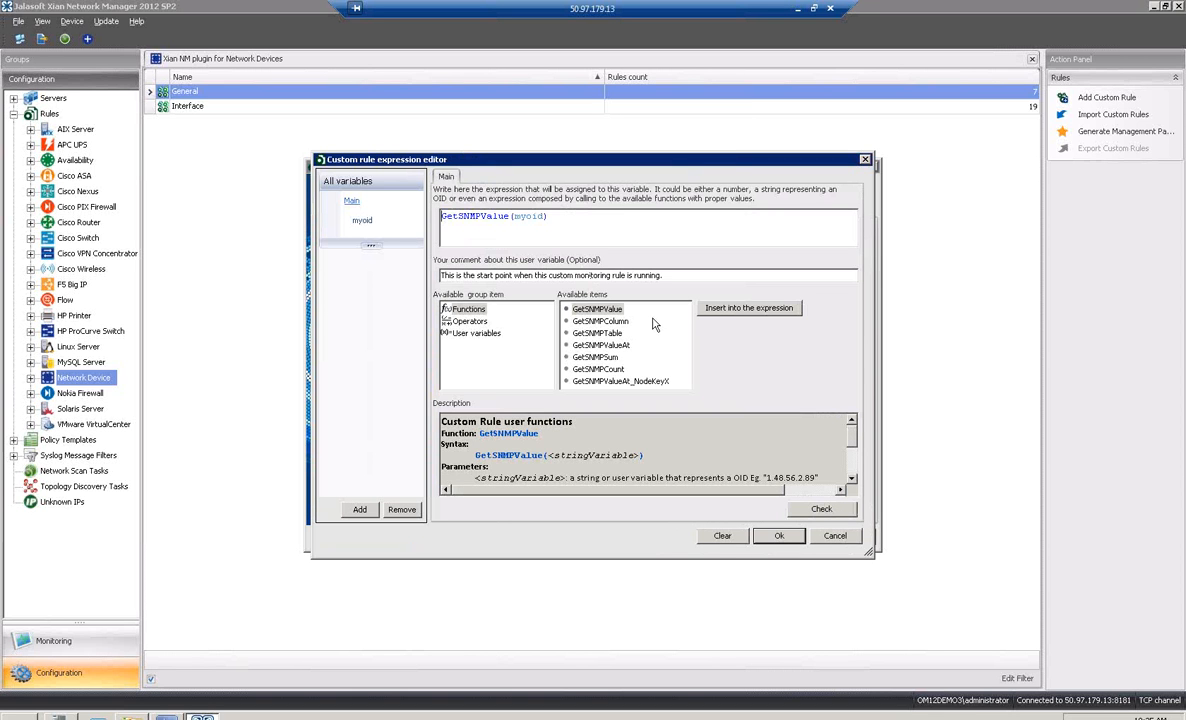
left_click(612, 322)
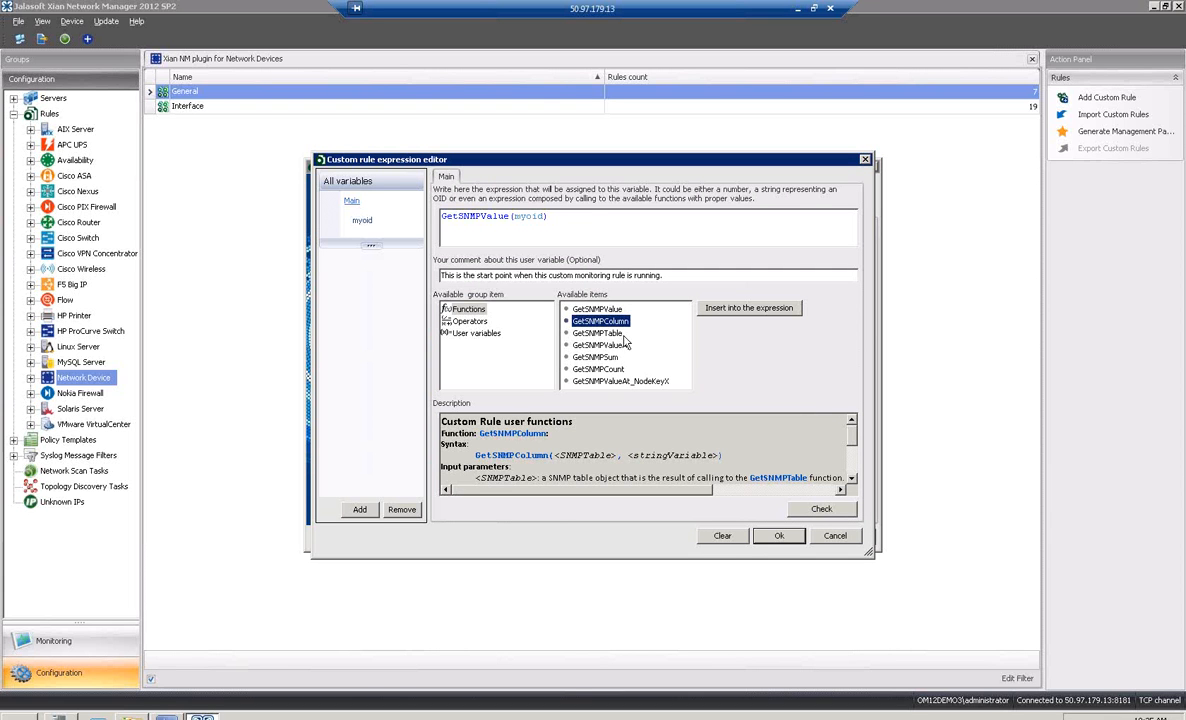
left_click(605, 333)
left_click(630, 345)
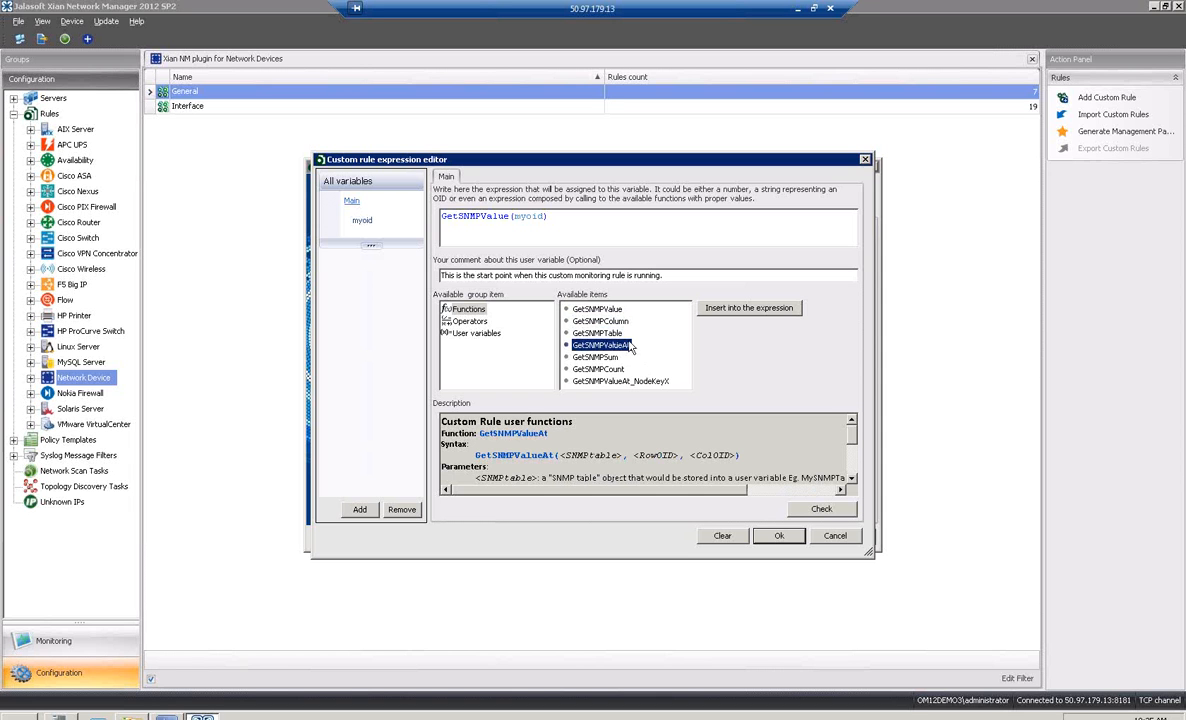
left_click(605, 369)
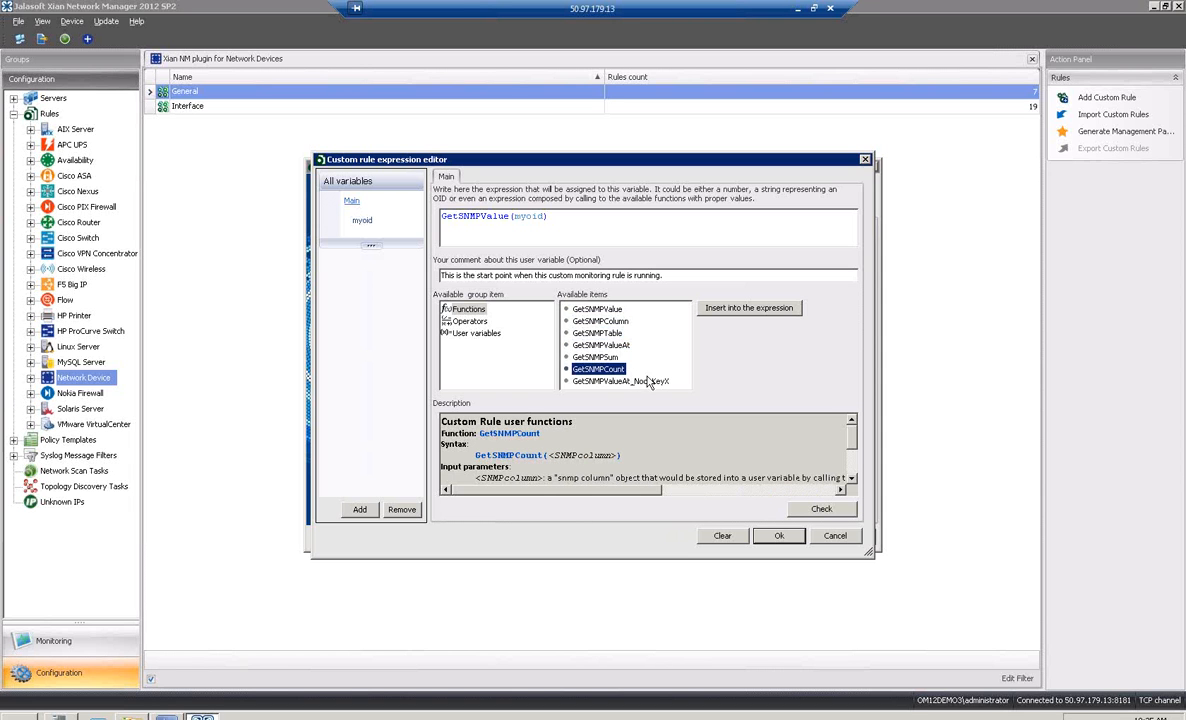
left_click(595, 357)
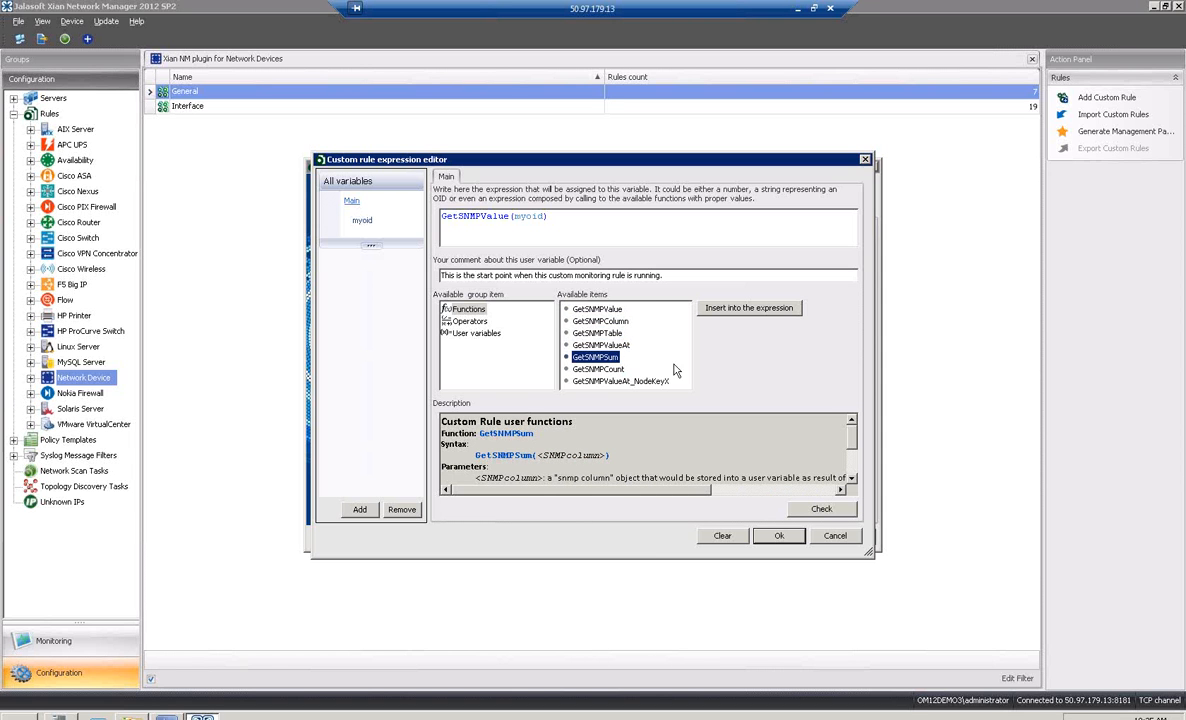
left_click(470, 321)
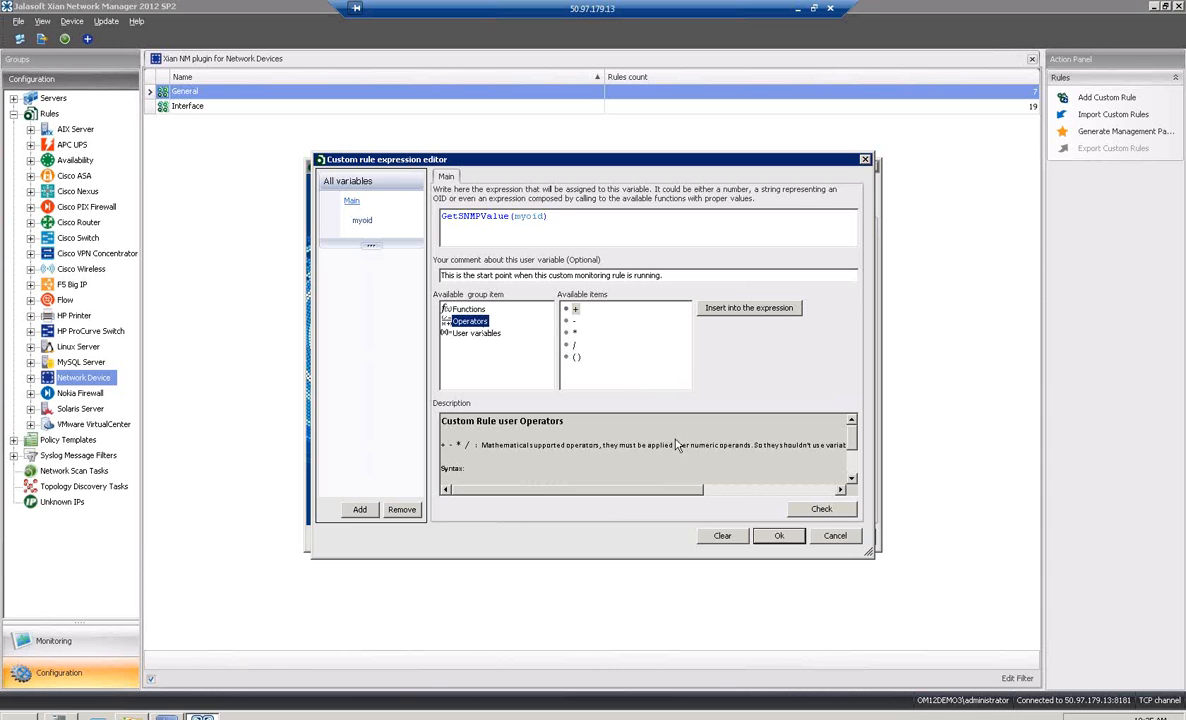
left_click(779, 535)
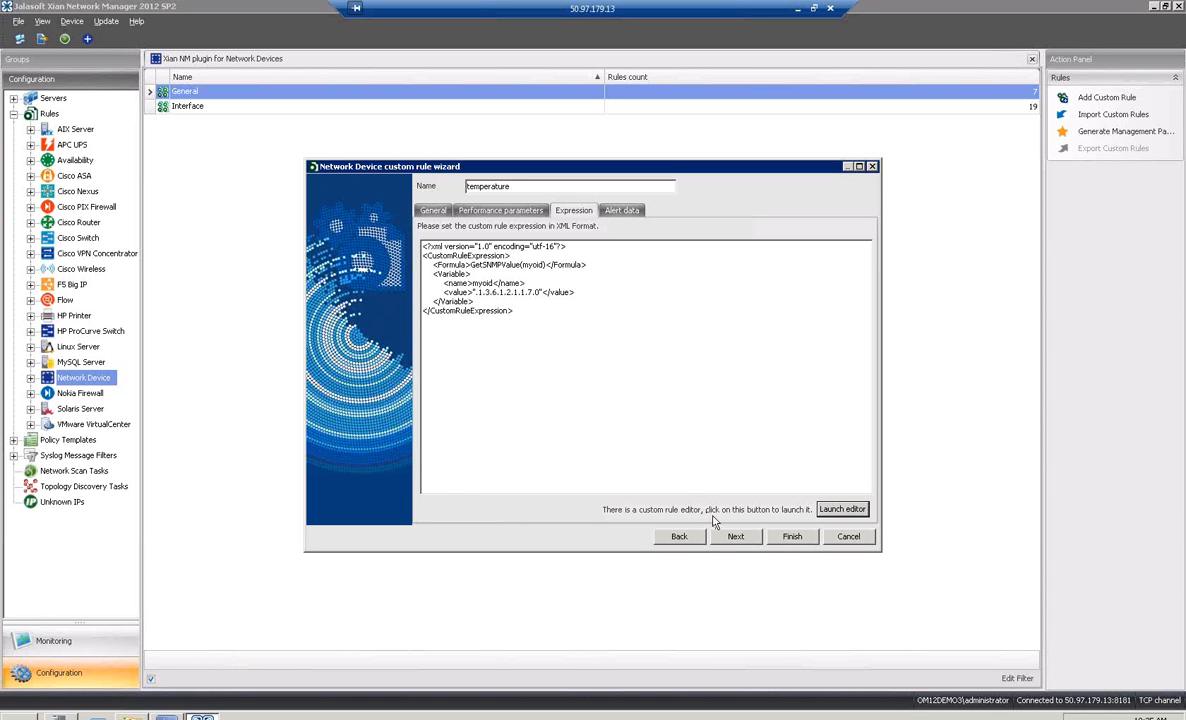
- Enter "temperatura is over threshold" as the alert summary and finish creating the temperature custom rule
left_click(735, 537)
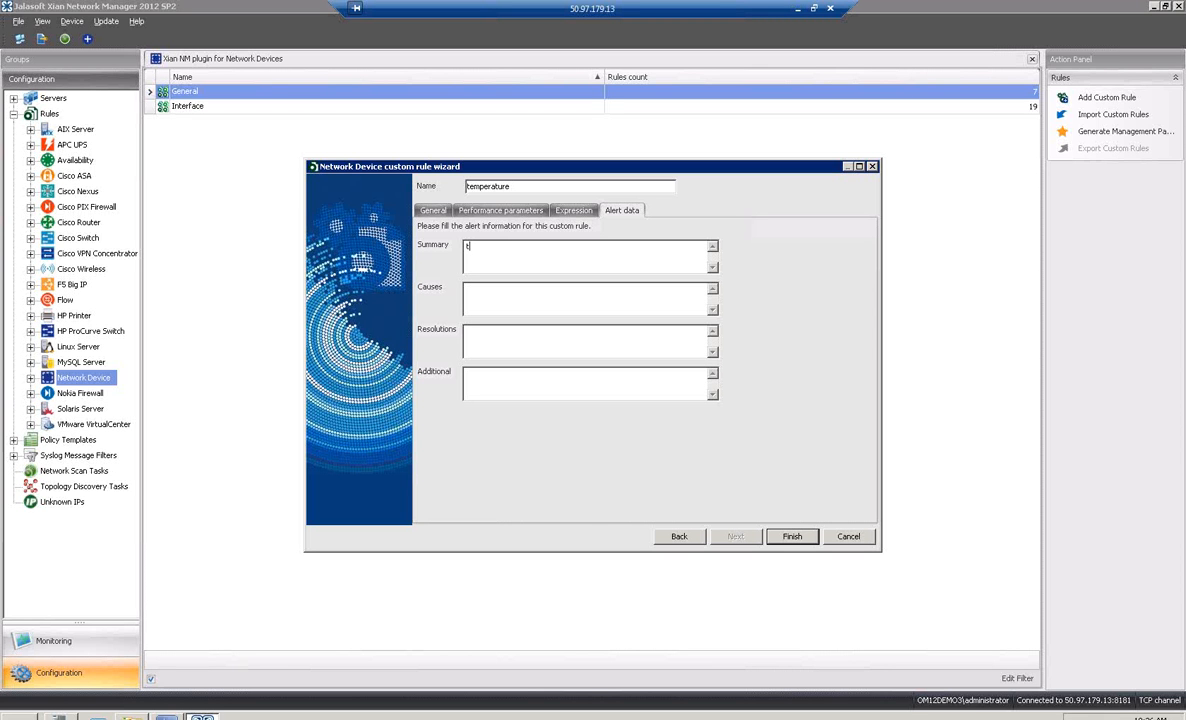
type("temperatura is over threshold")
left_click(582, 308)
left_click(790, 537)
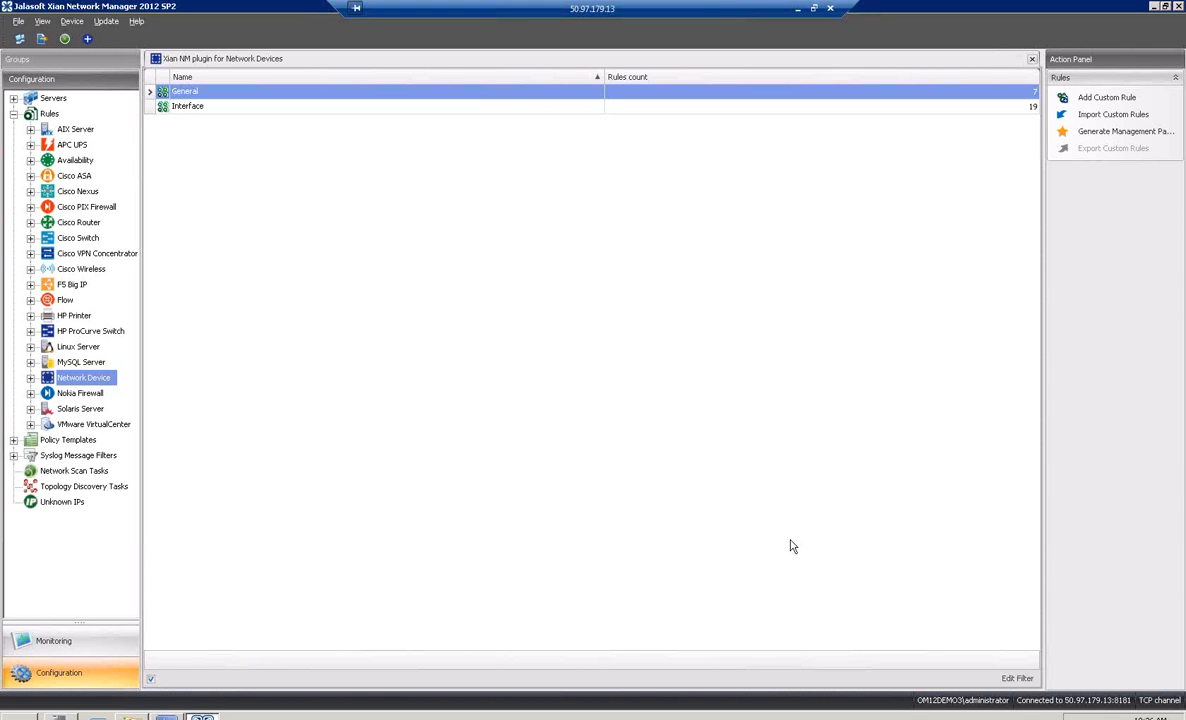
- Open the General rules under Network Device and select the temperature custom rule
left_click(31, 378)
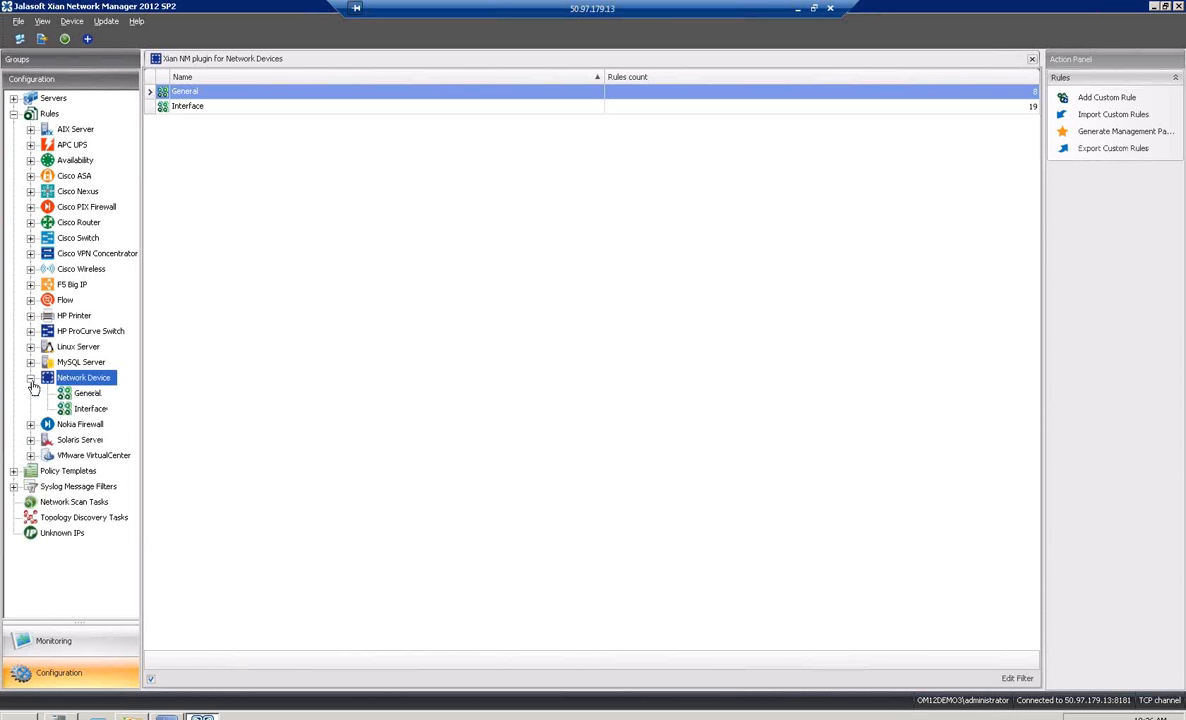
left_click(80, 393)
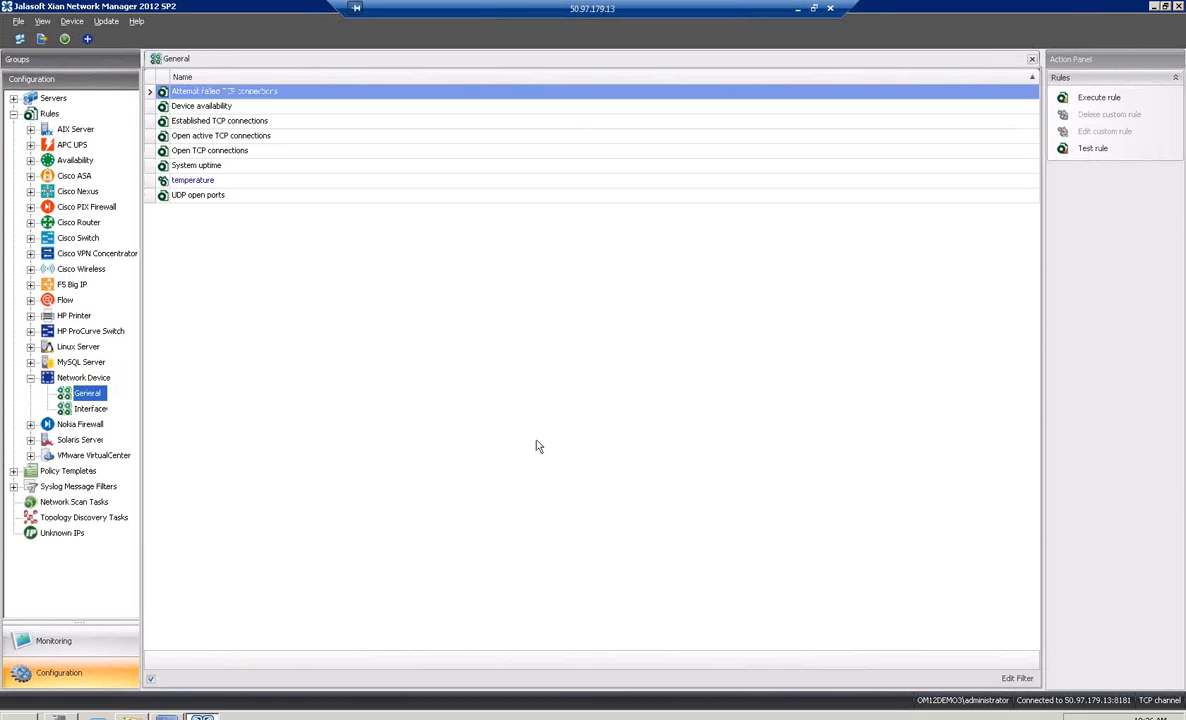
left_click(262, 180)
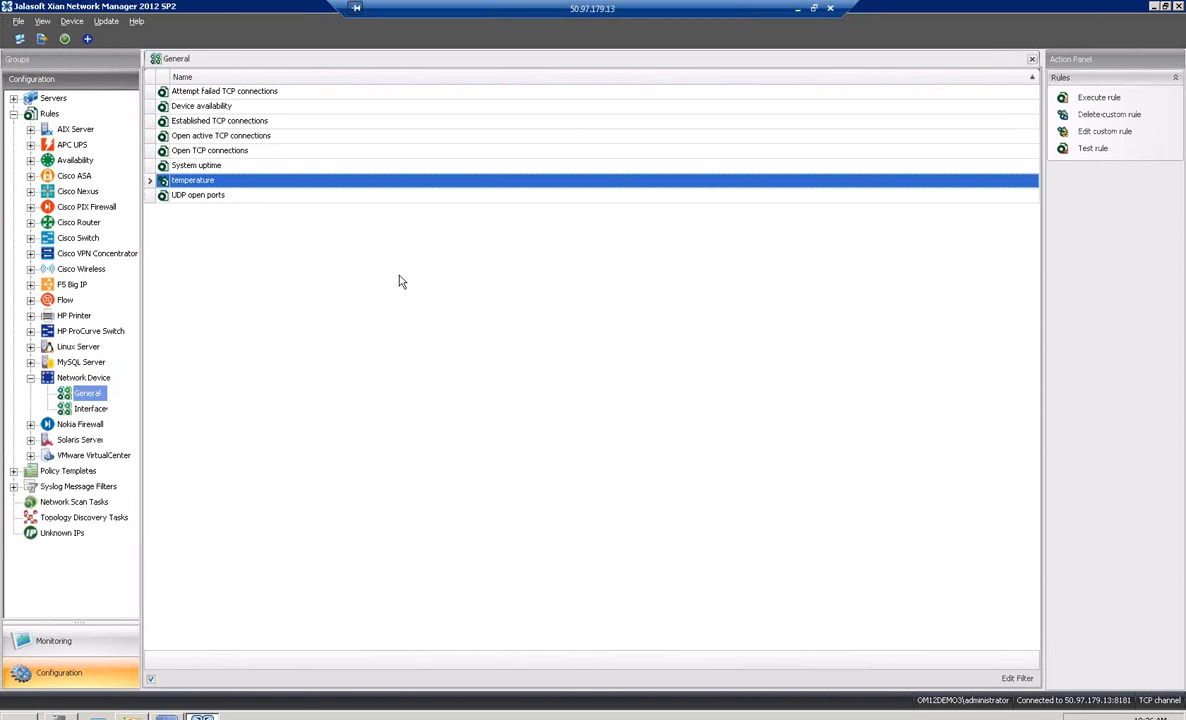
- Compare the System uptime and Established TCP connections rules with the temperature custom rule in the General list
left_click(241, 165)
left_click(241, 122)
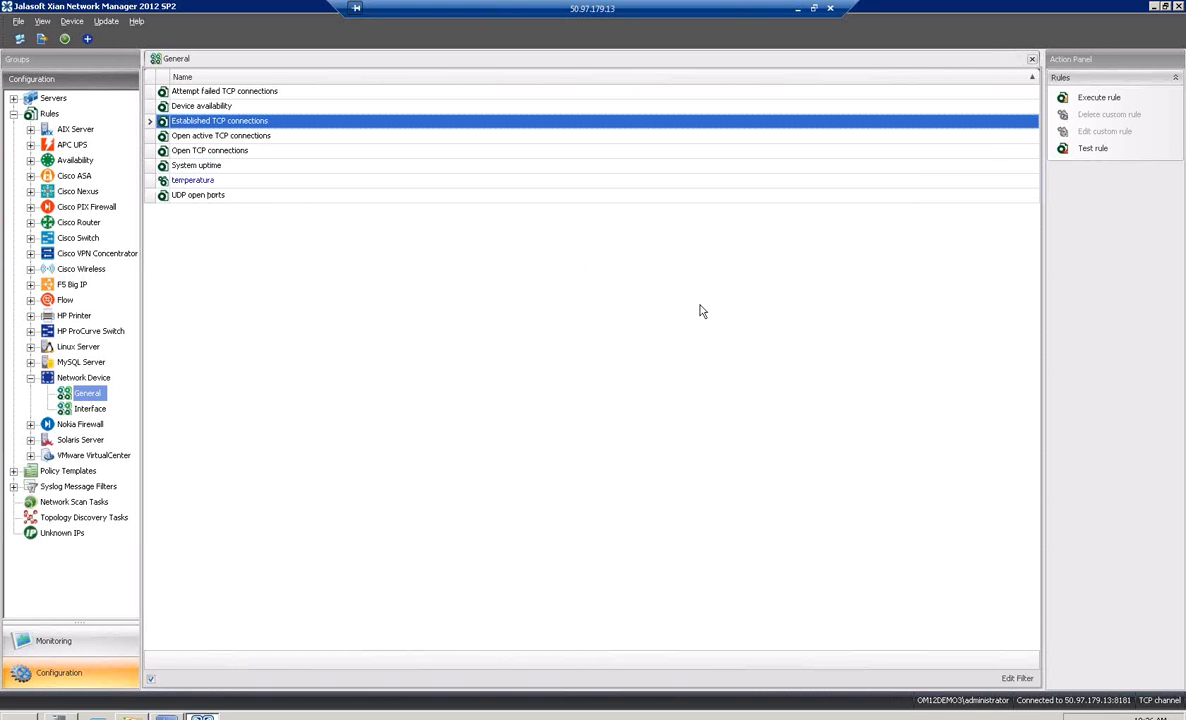
left_click(257, 181)
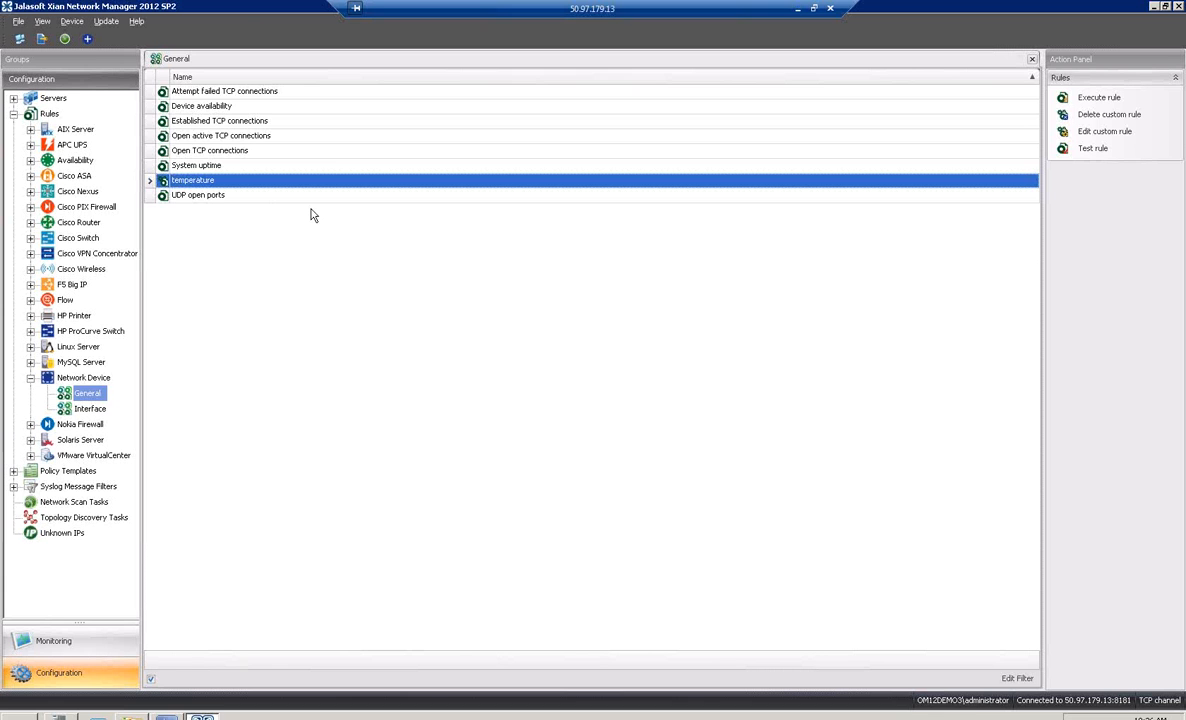
- Generate the management pack for the Network Device custom rules and export it to Local Disk (C:)
left_click(80, 377)
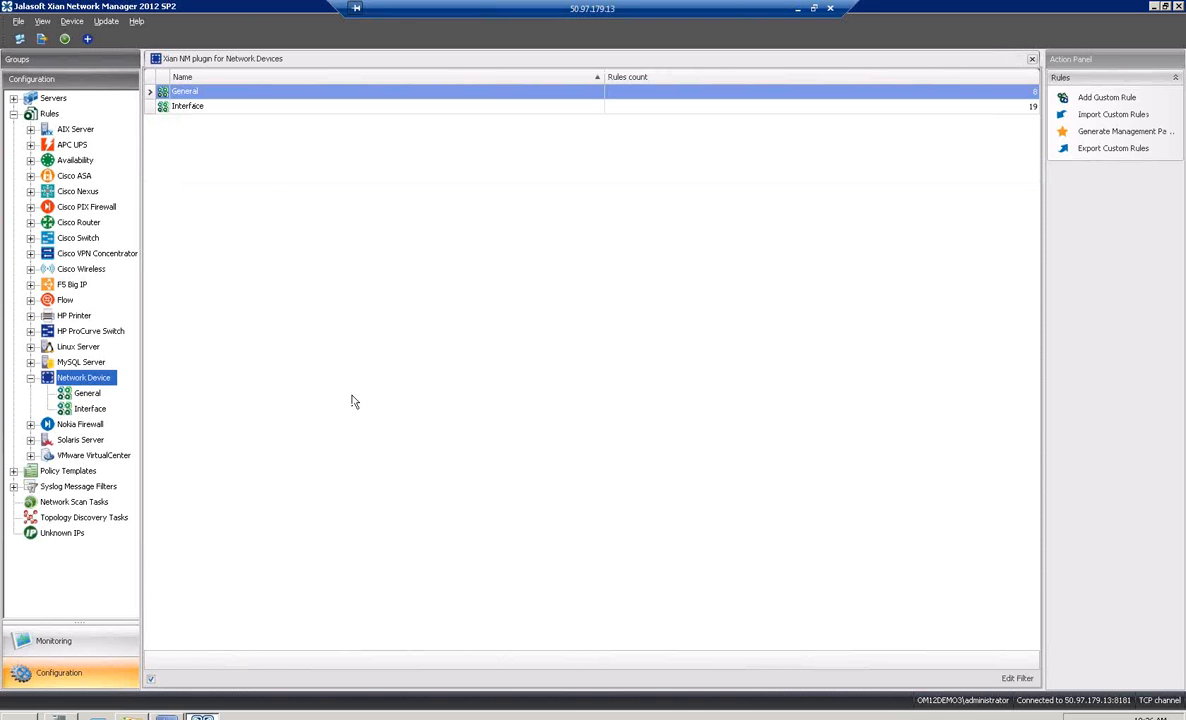
left_click(1094, 133)
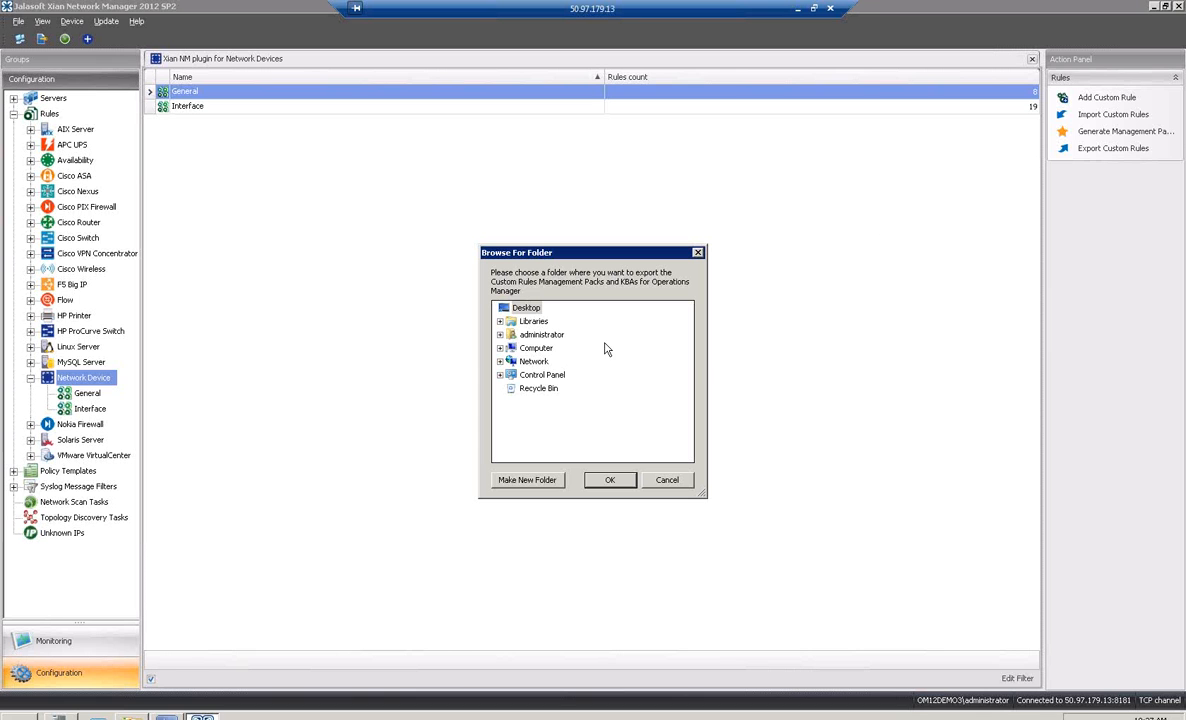
left_click(500, 347)
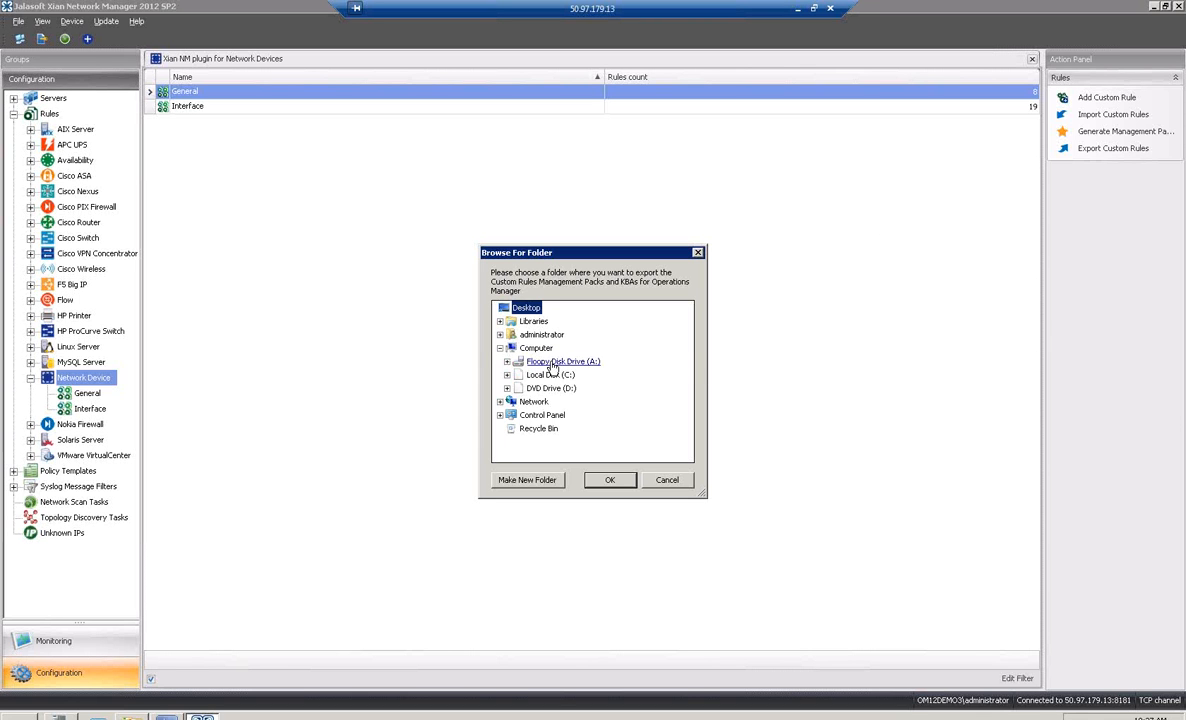
double_click(550, 374)
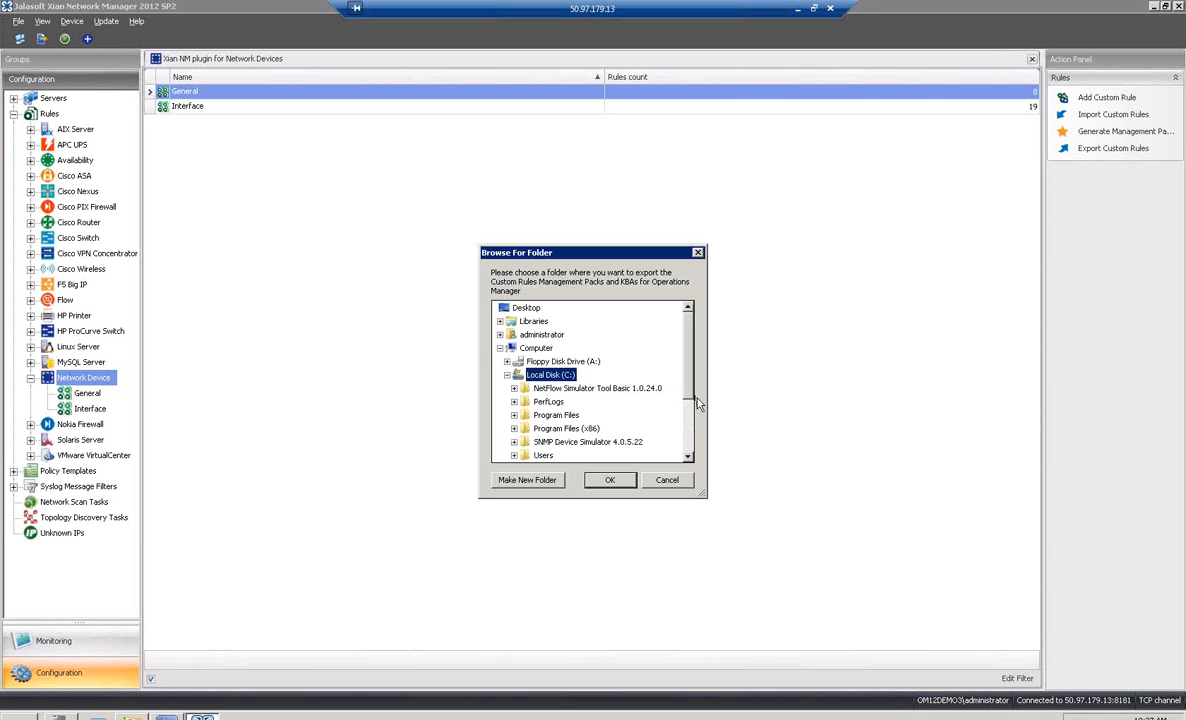
left_click(612, 480)
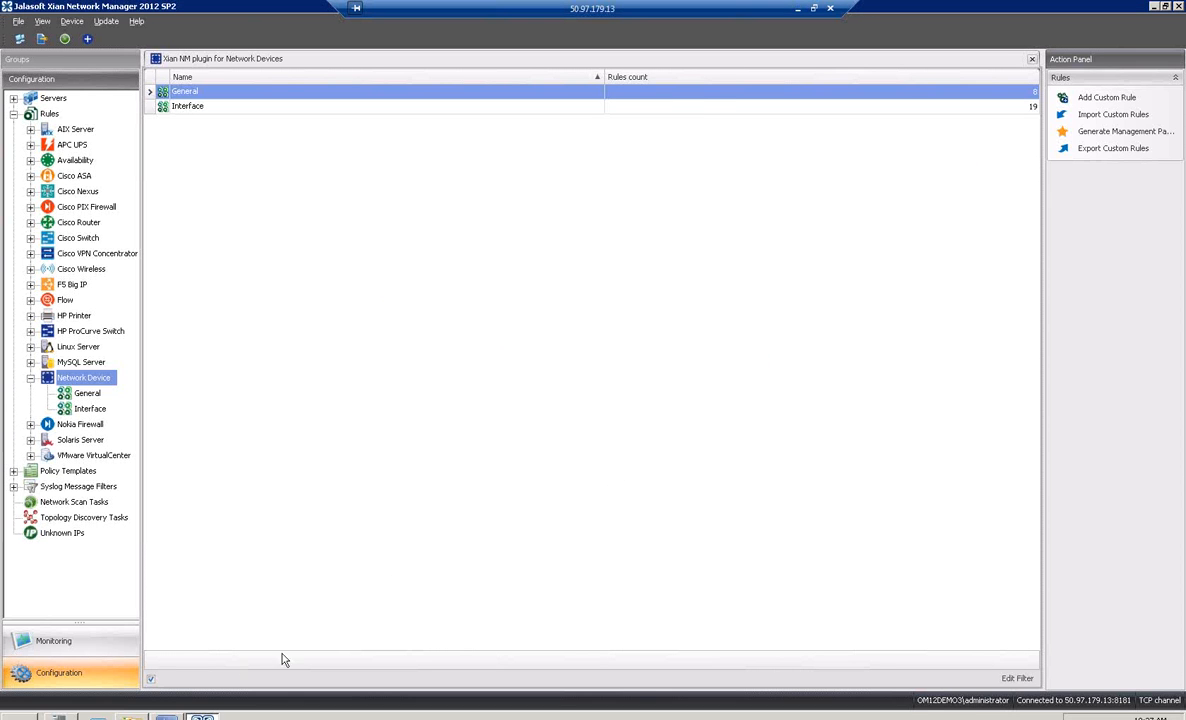
- Switch to Windows Explorer, check the full name of the exported NetworkDevices XML file on Local Disk (C:), and return to Xian Network Manager
left_click(131, 716)
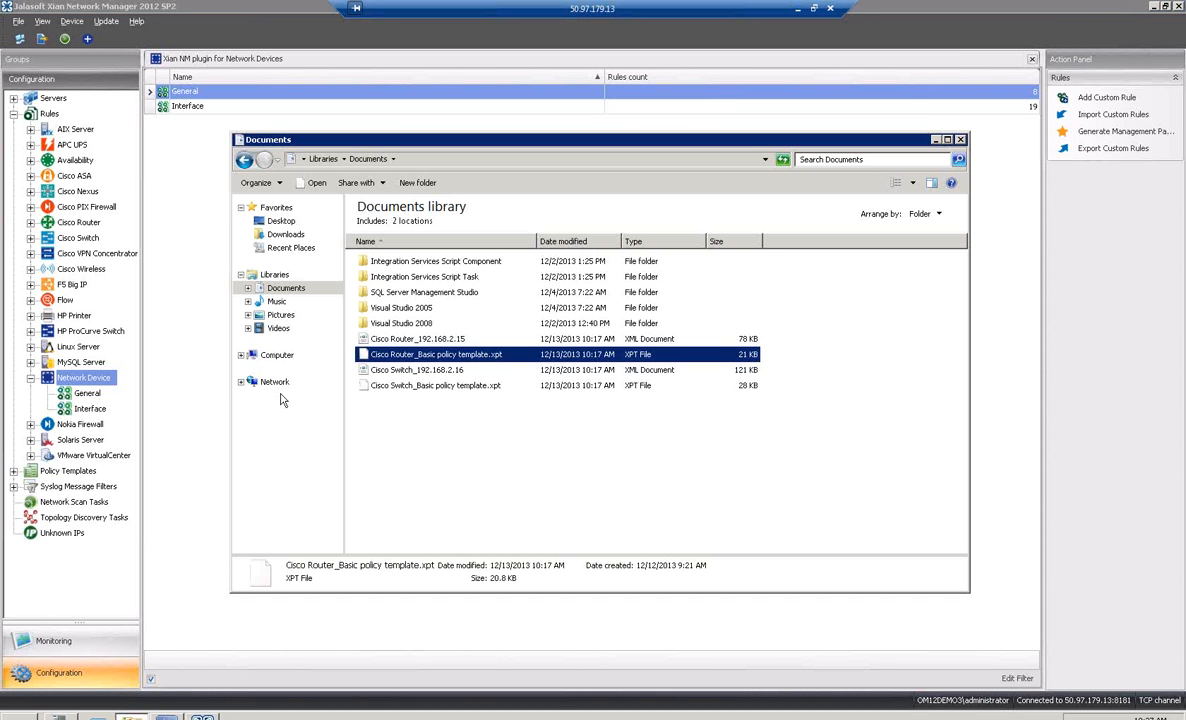
left_click(277, 355)
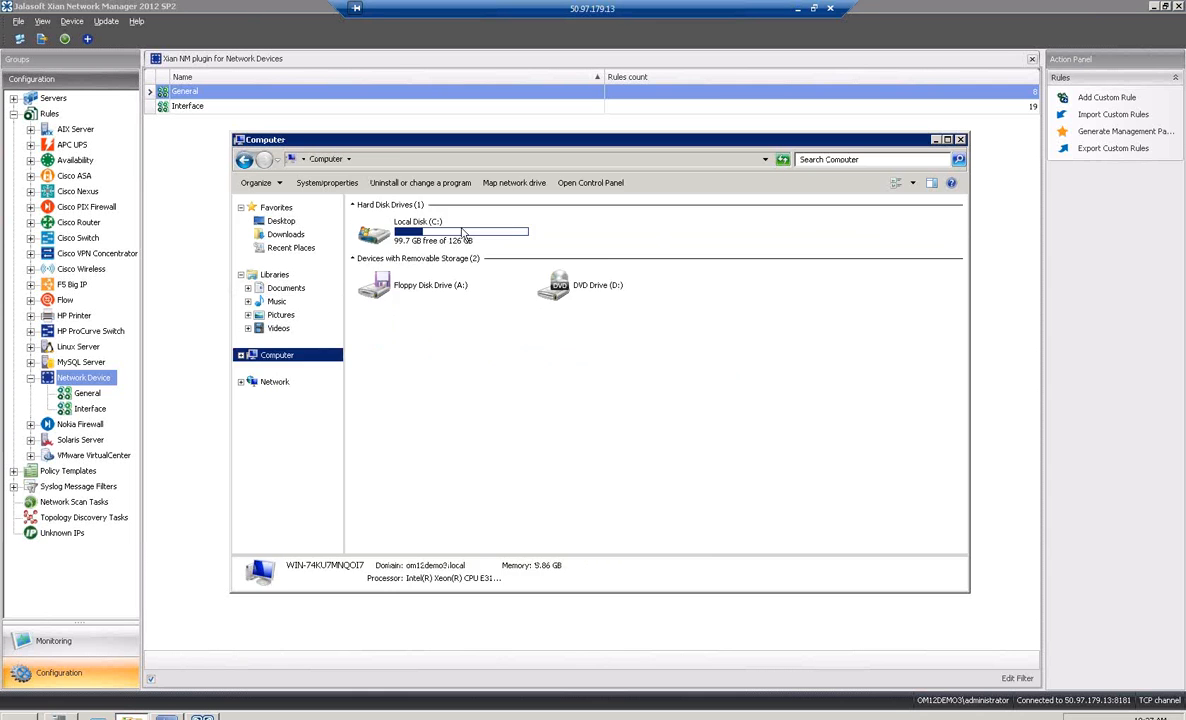
double_click(455, 283)
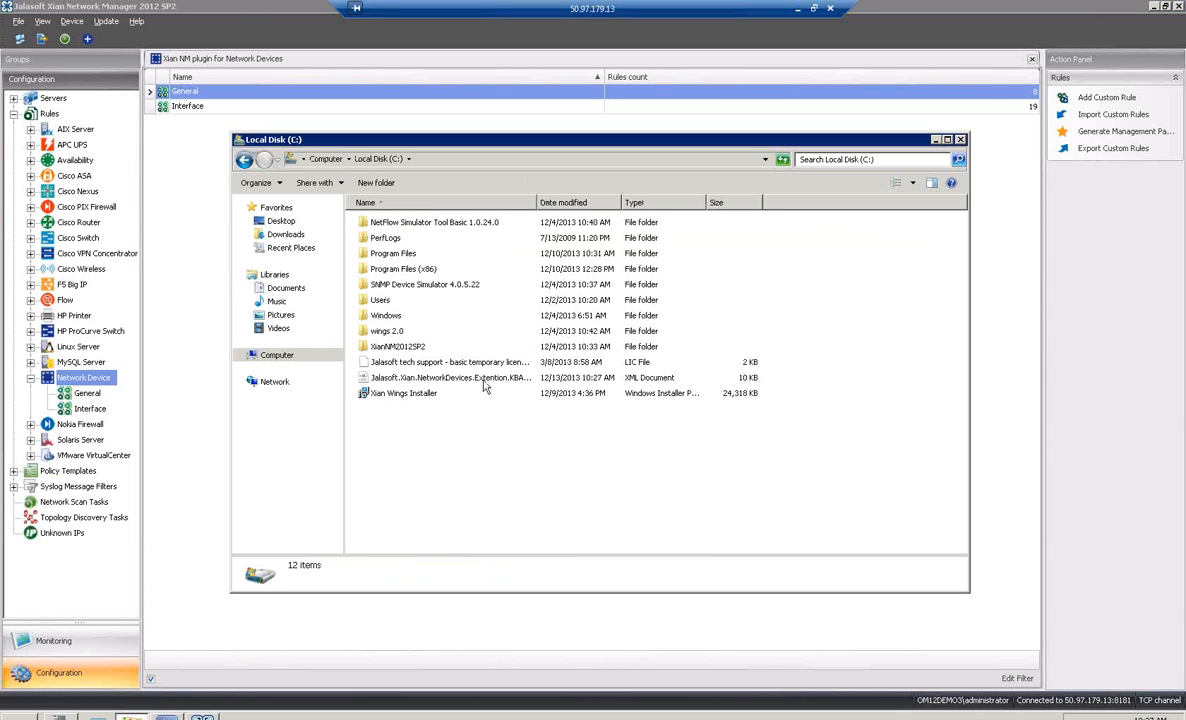
left_click(452, 377)
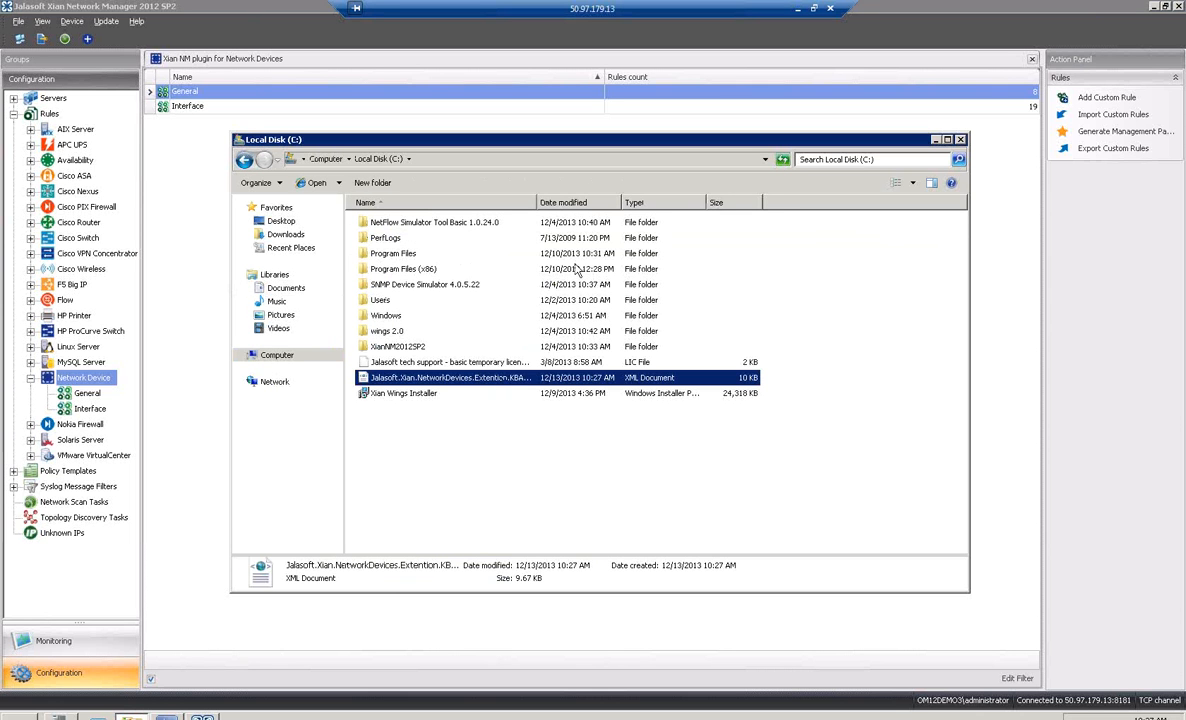
double_click(536, 202)
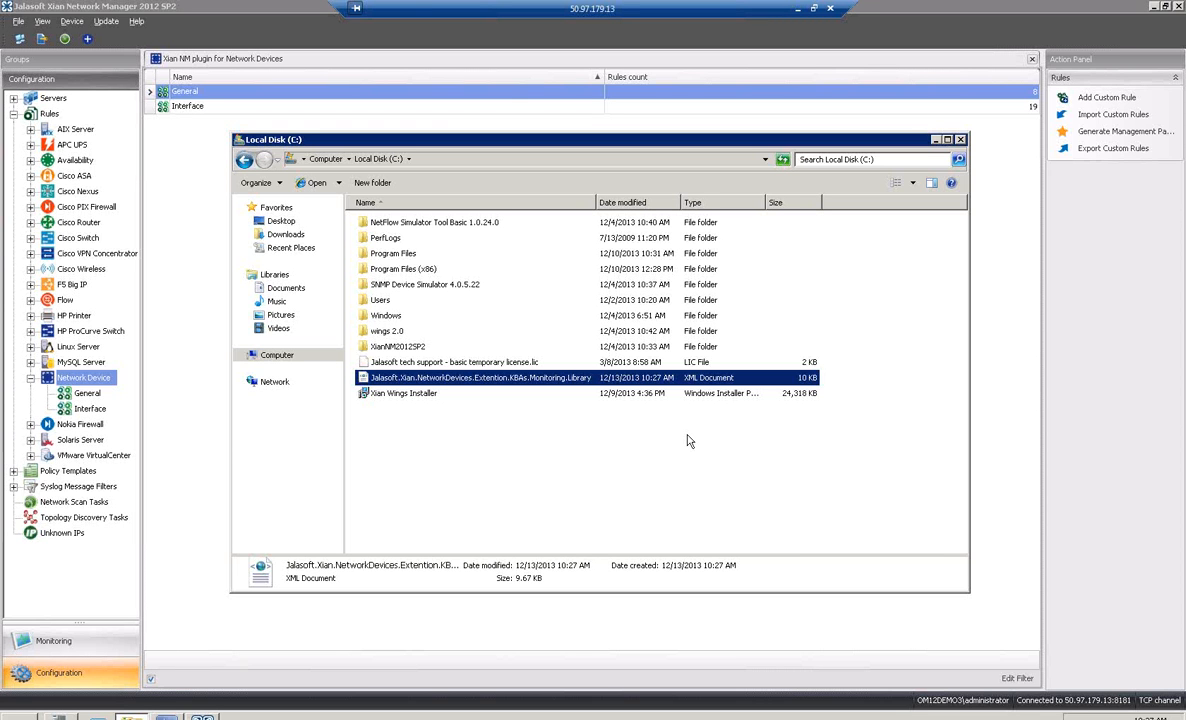
left_click(211, 527)
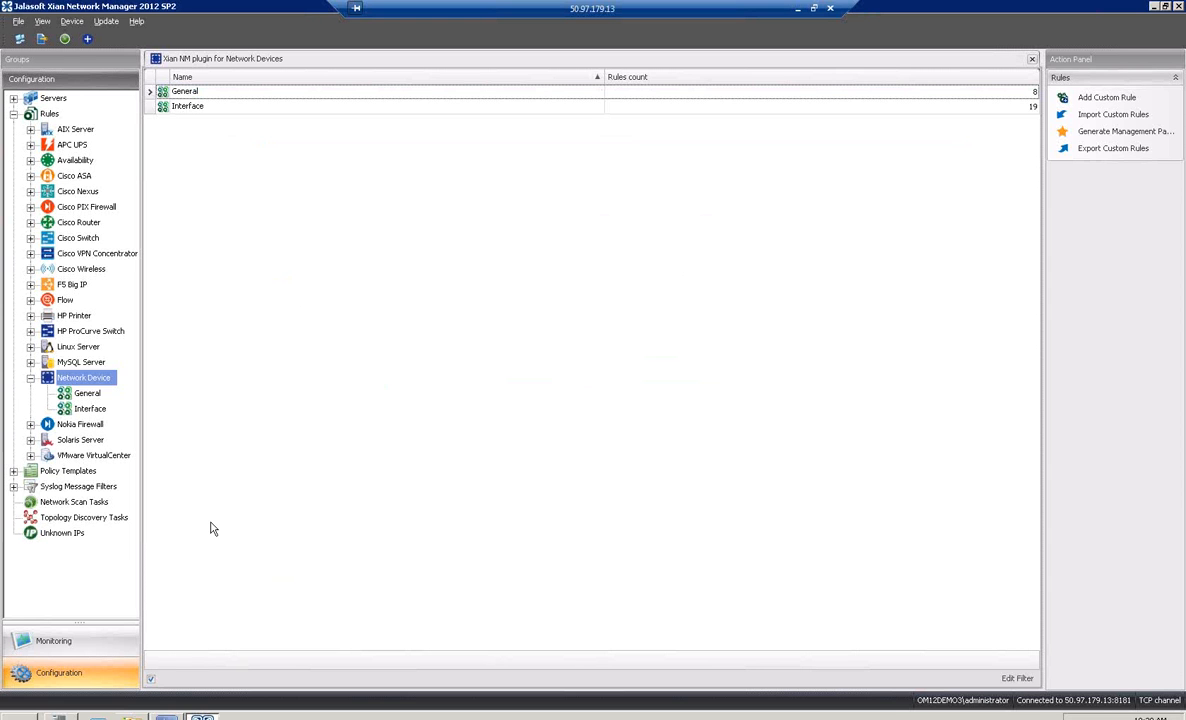
- Open the flow sources in the device properties of the monitored NetFlow WIN-74KU7MNQOI7 device
left_click(75, 640)
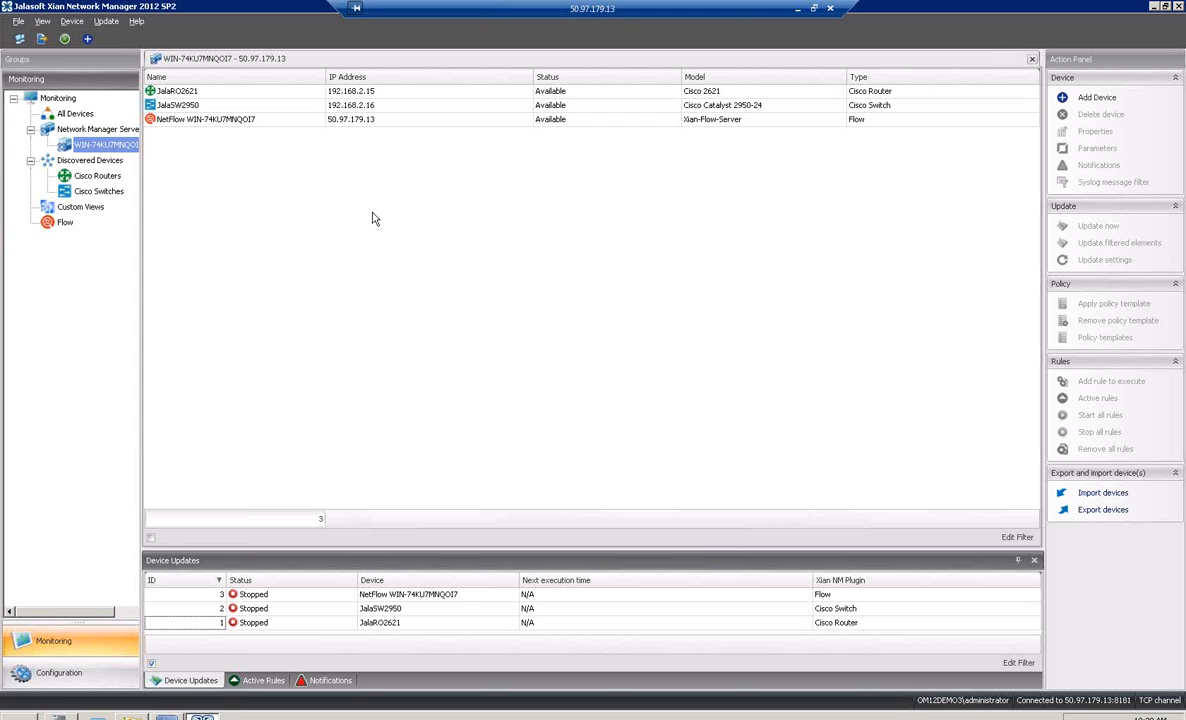
left_click(269, 122)
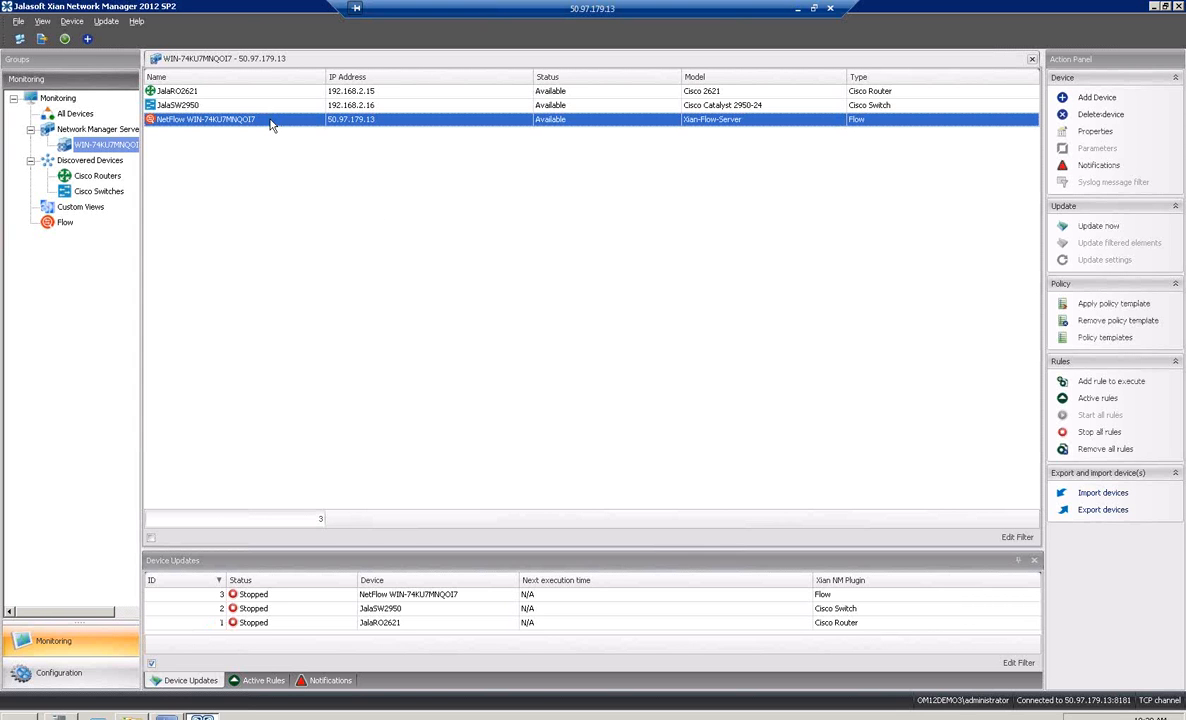
double_click(269, 122)
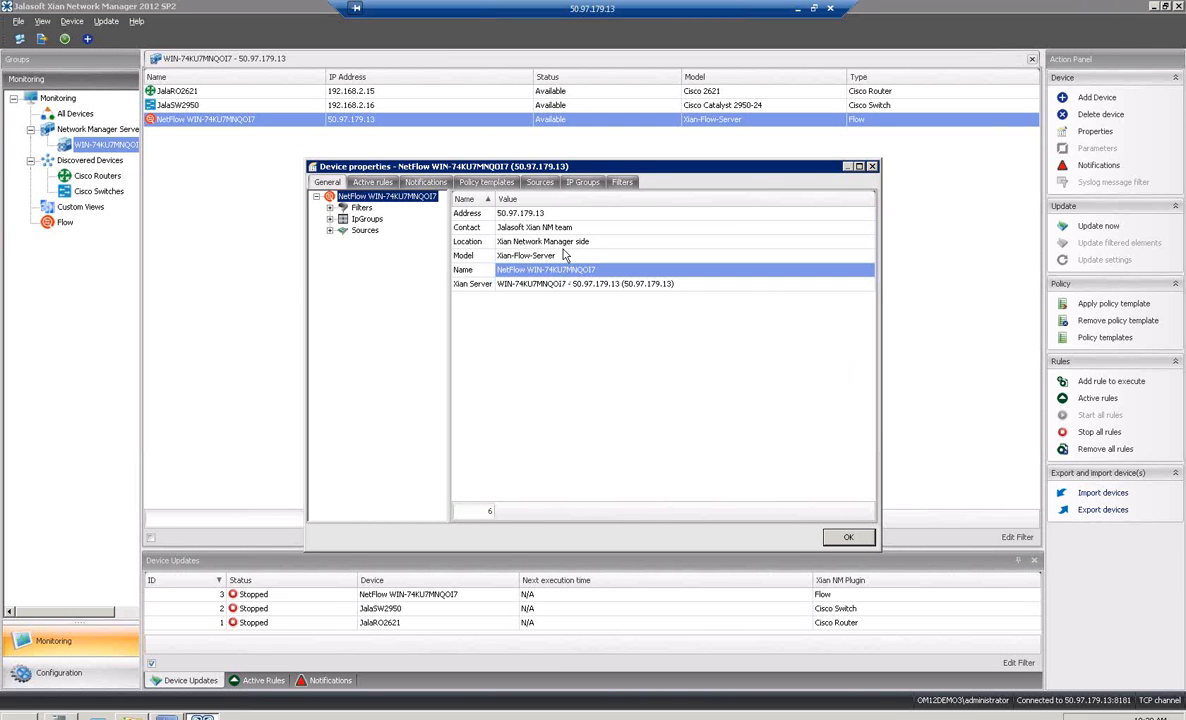
left_click(540, 182)
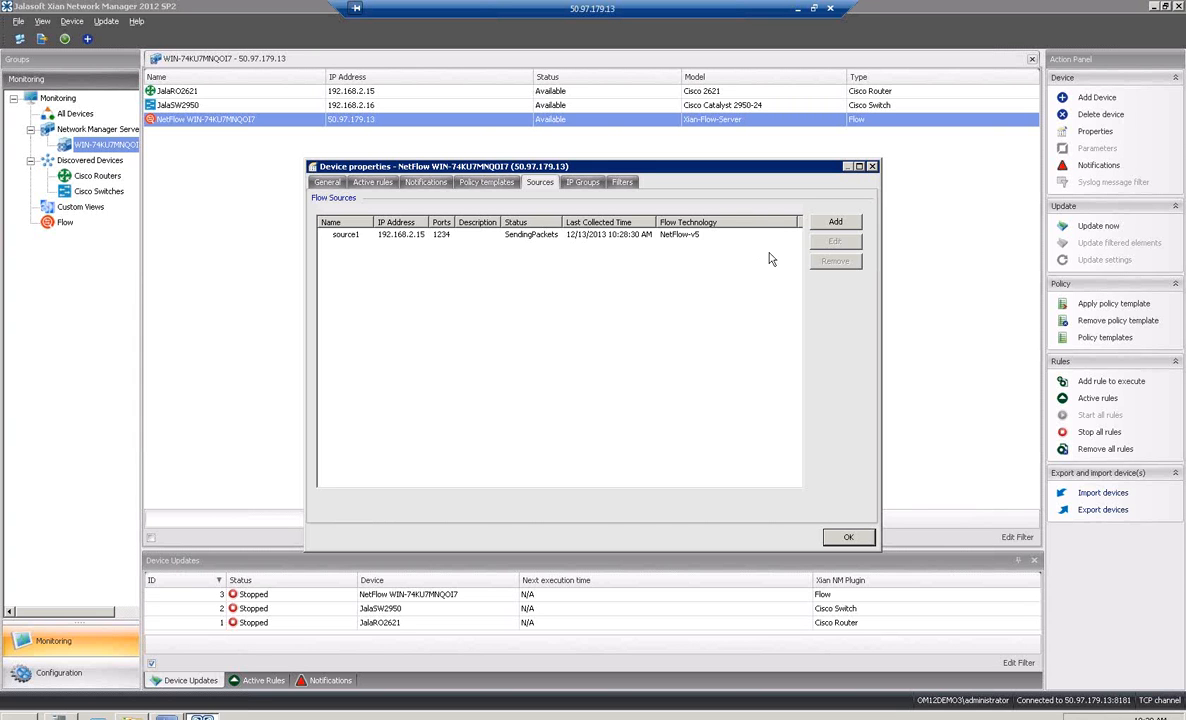
- Add a flow source named "mysource2" with IP address 10.2.3.45 and port 456
left_click(835, 222)
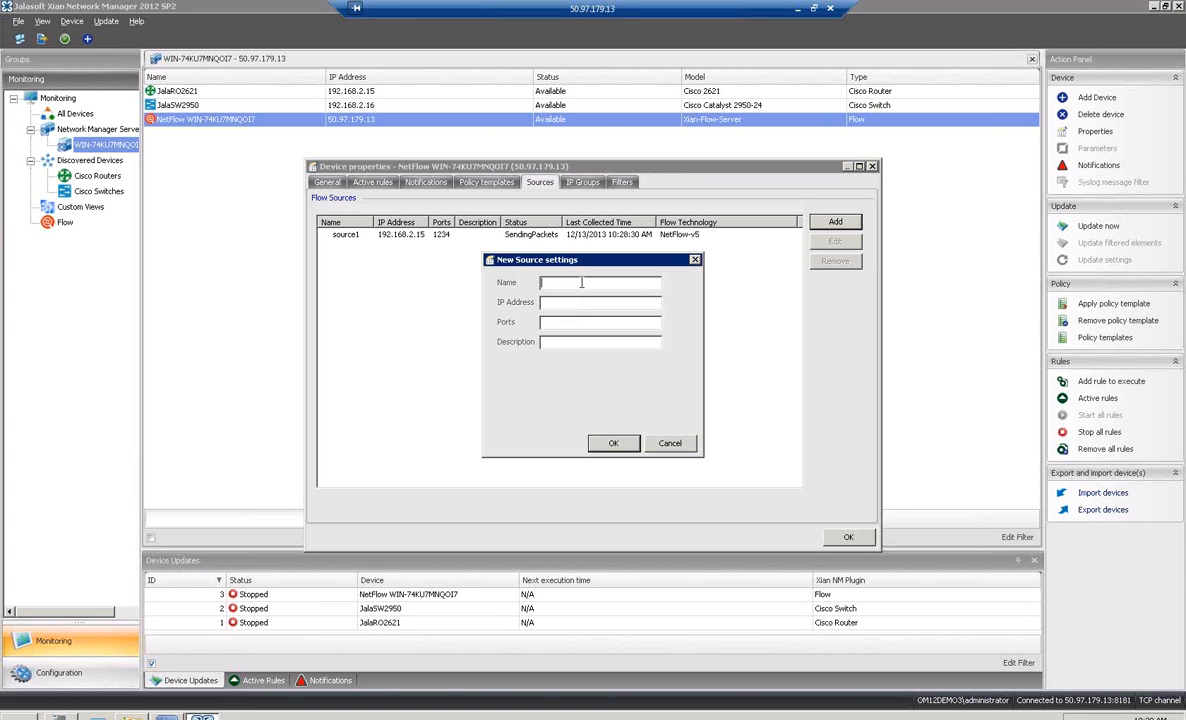
type("mysource2")
key("Tab")
type("10.2.3.45")
left_click(628, 325)
type("456")
left_click(613, 445)
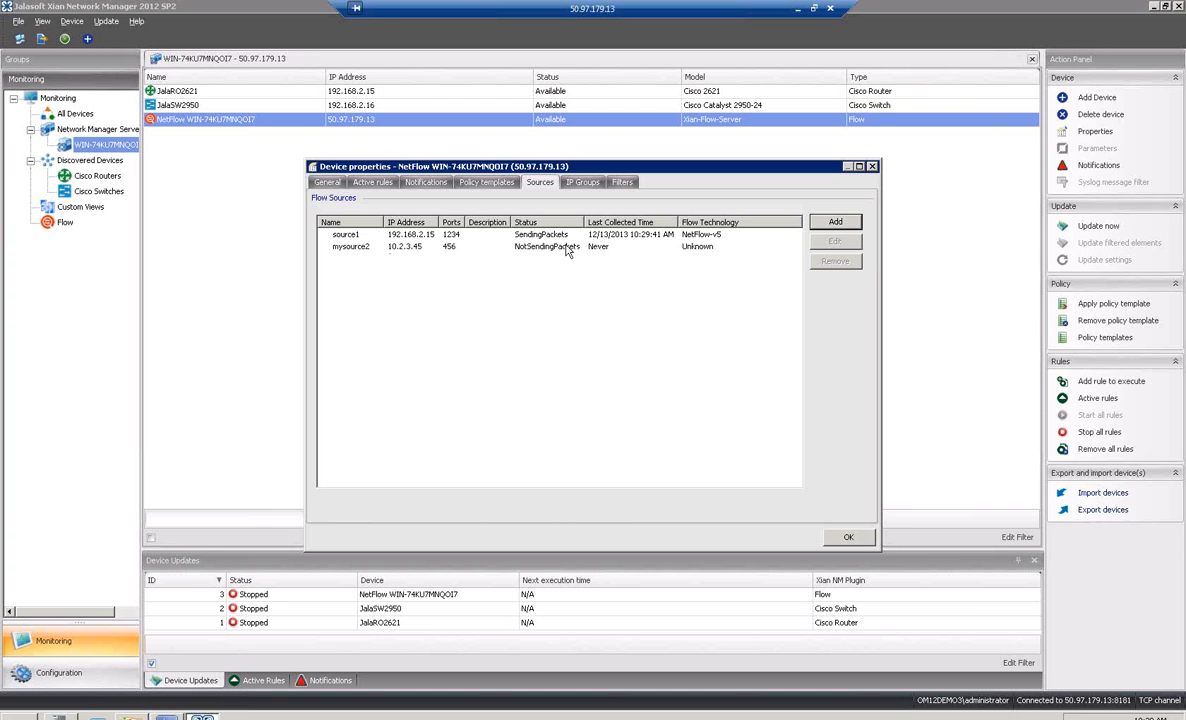
- Review the status of both flow sources and the active rules of the NetFlow device's applied Basic policy template
left_click(521, 234)
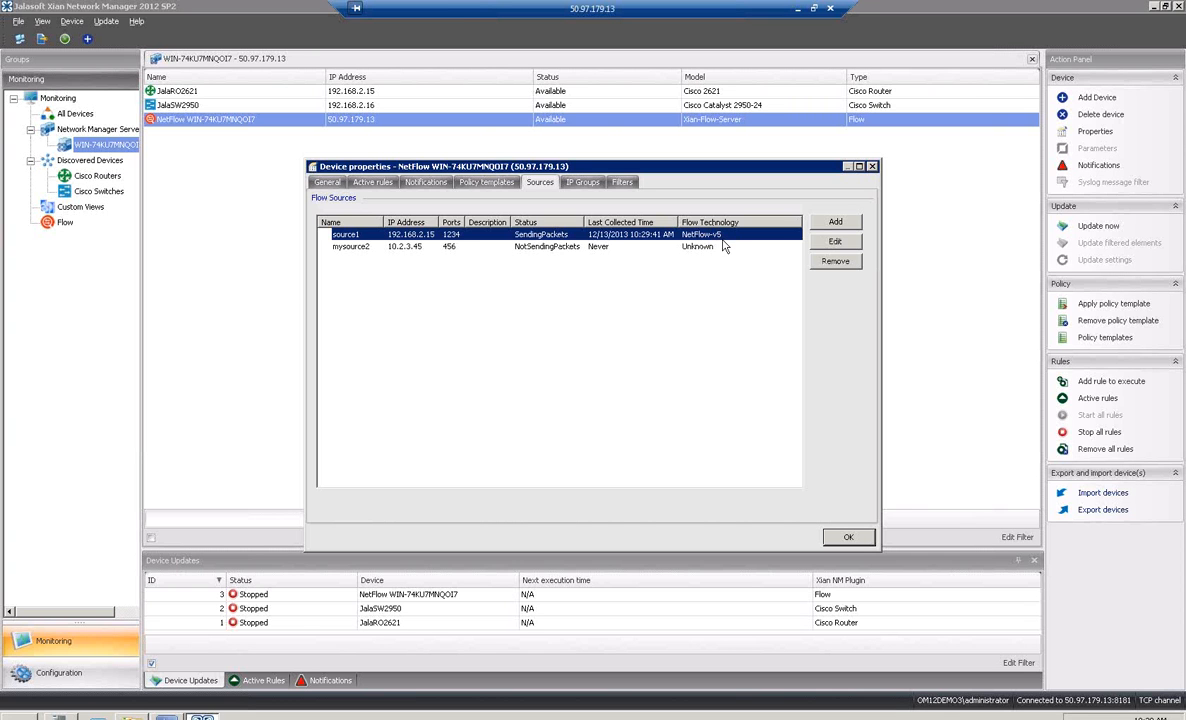
left_click(540, 246)
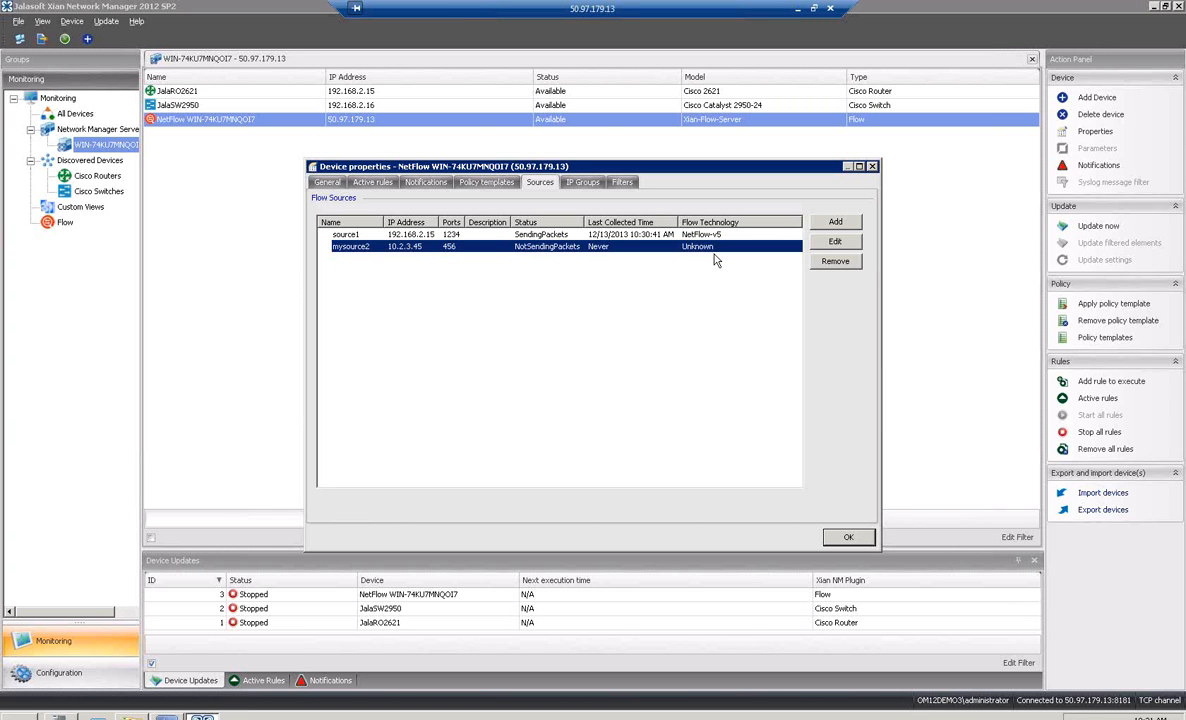
left_click(488, 182)
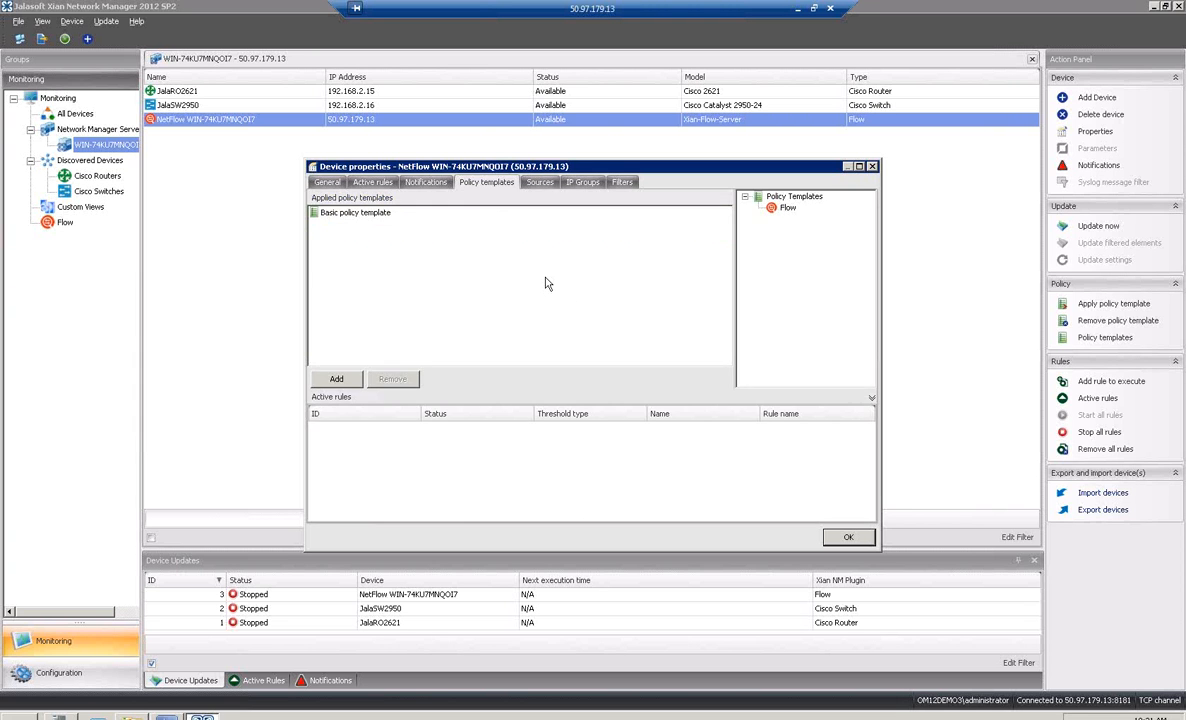
left_click(360, 213)
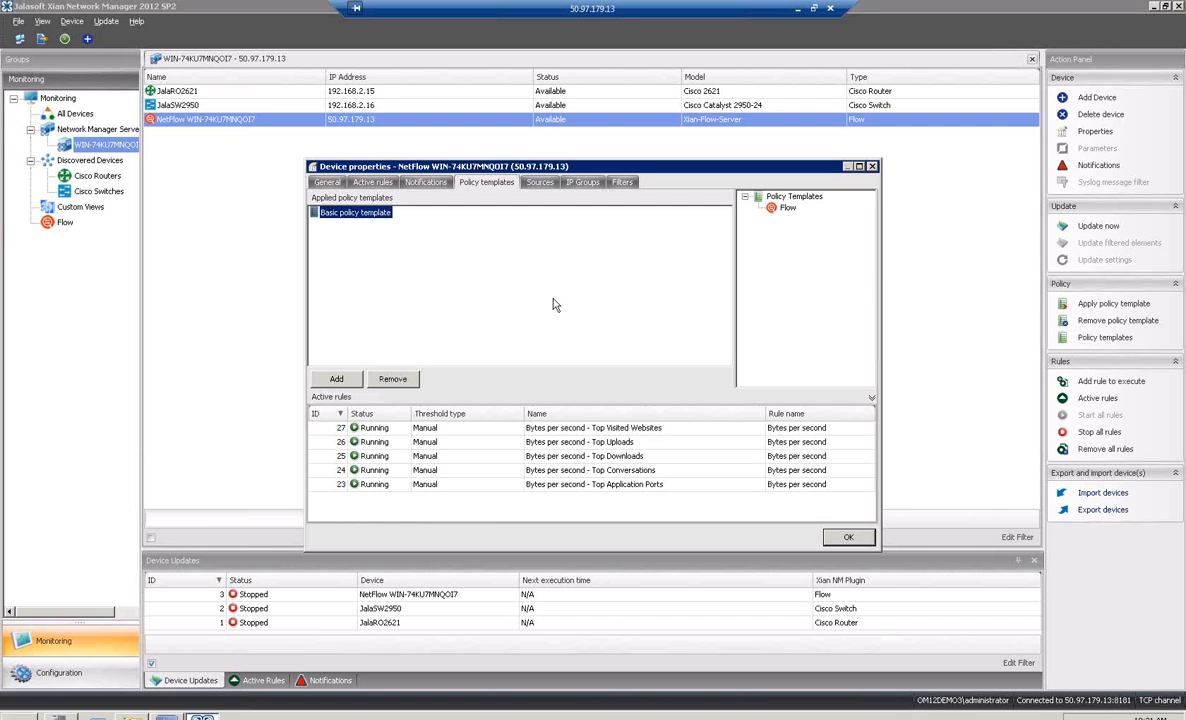
left_click(610, 428)
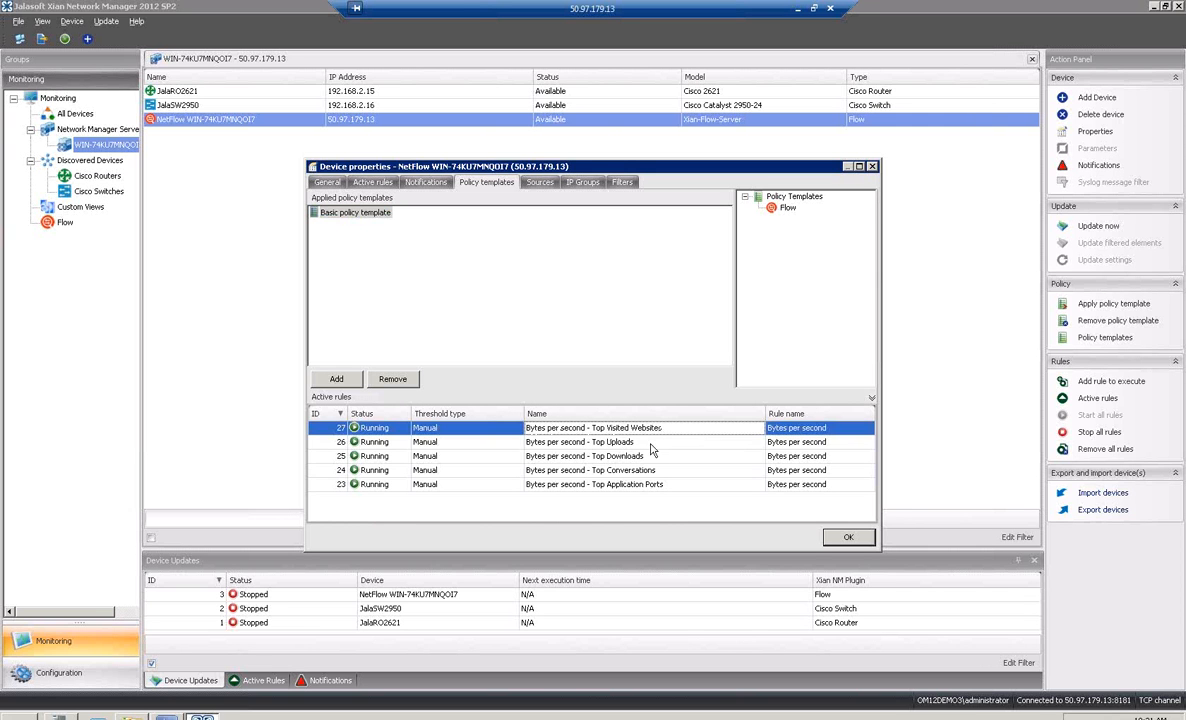
left_click(651, 444)
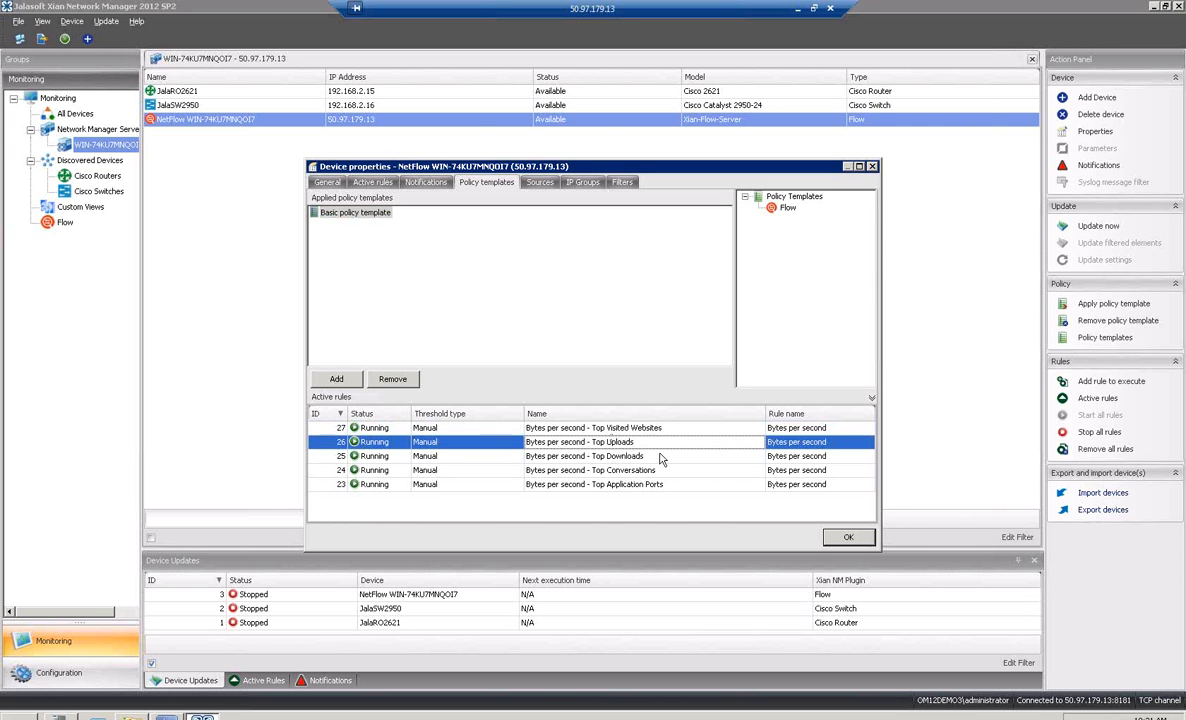
left_click(661, 457)
left_click(667, 470)
left_click(688, 485)
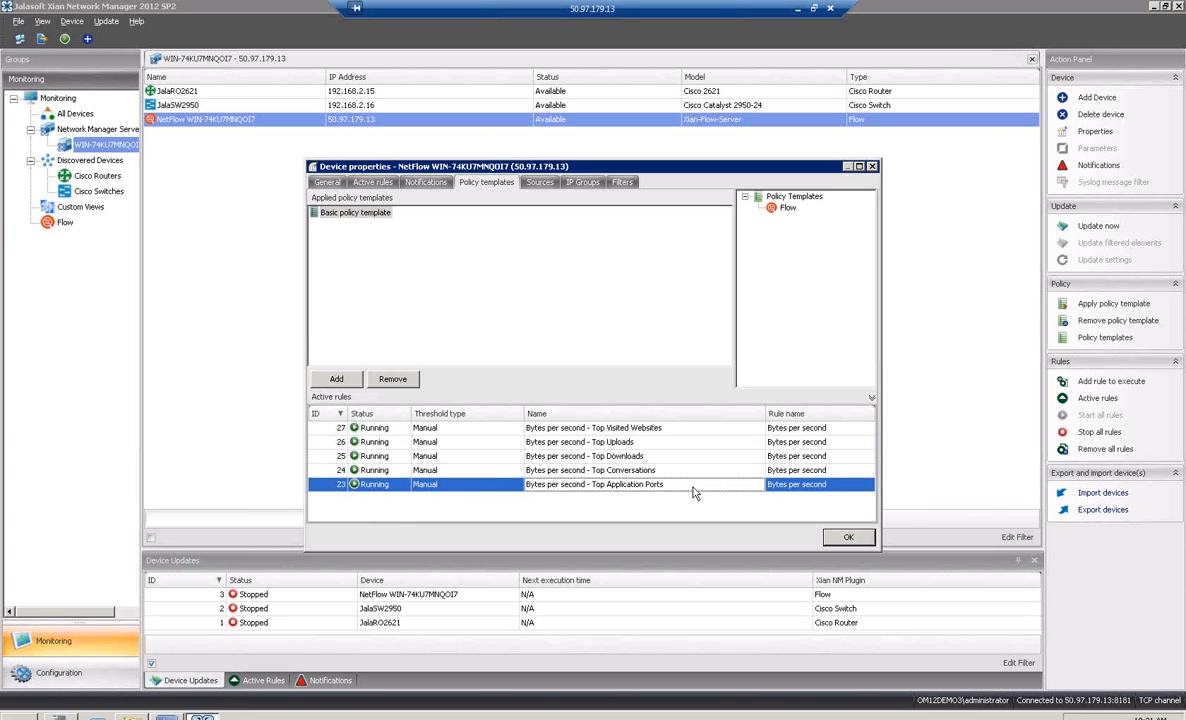
- Start a new flow filter named "my traffic" for the NetFlow device, aggregated by Source IP address
left_click(622, 182)
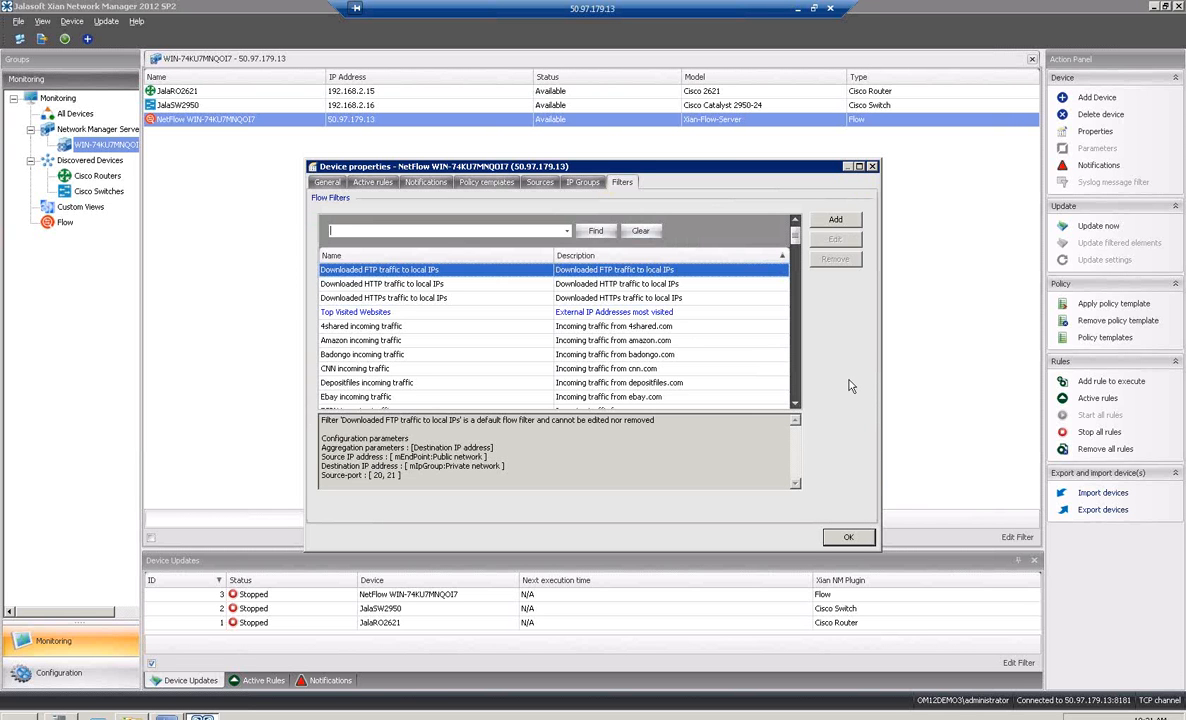
left_click(835, 219)
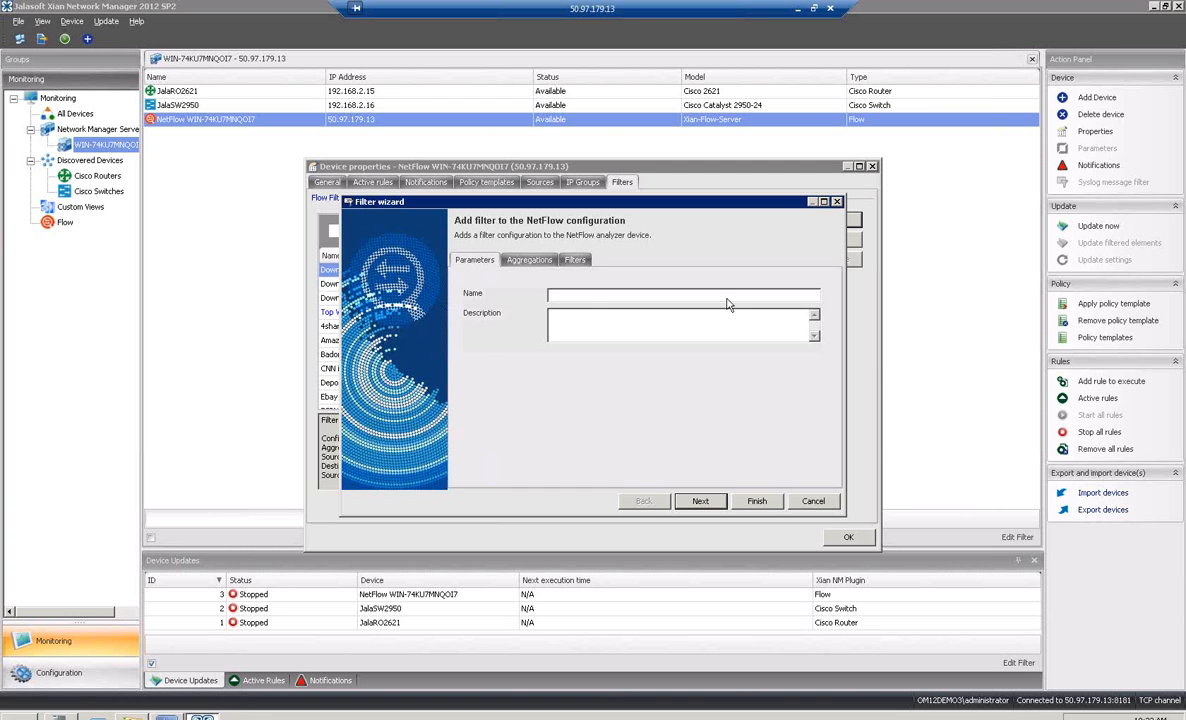
left_click(597, 294)
type("my traffic")
left_click(522, 259)
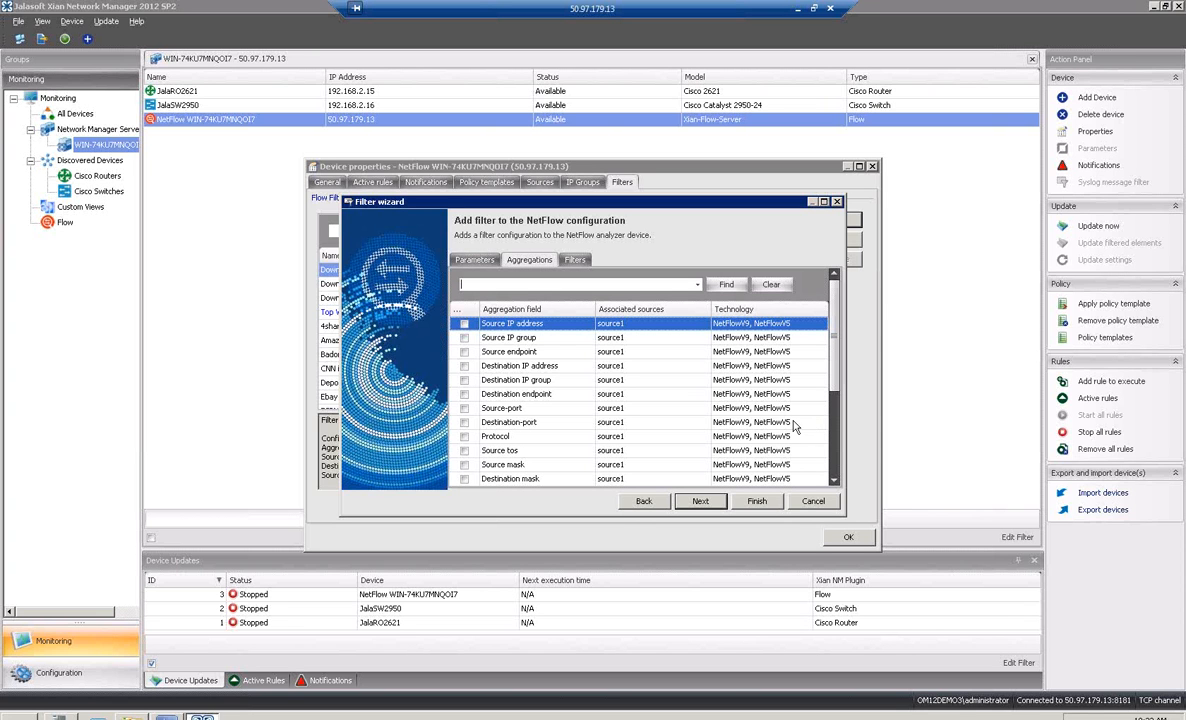
left_click(464, 324)
left_click(699, 504)
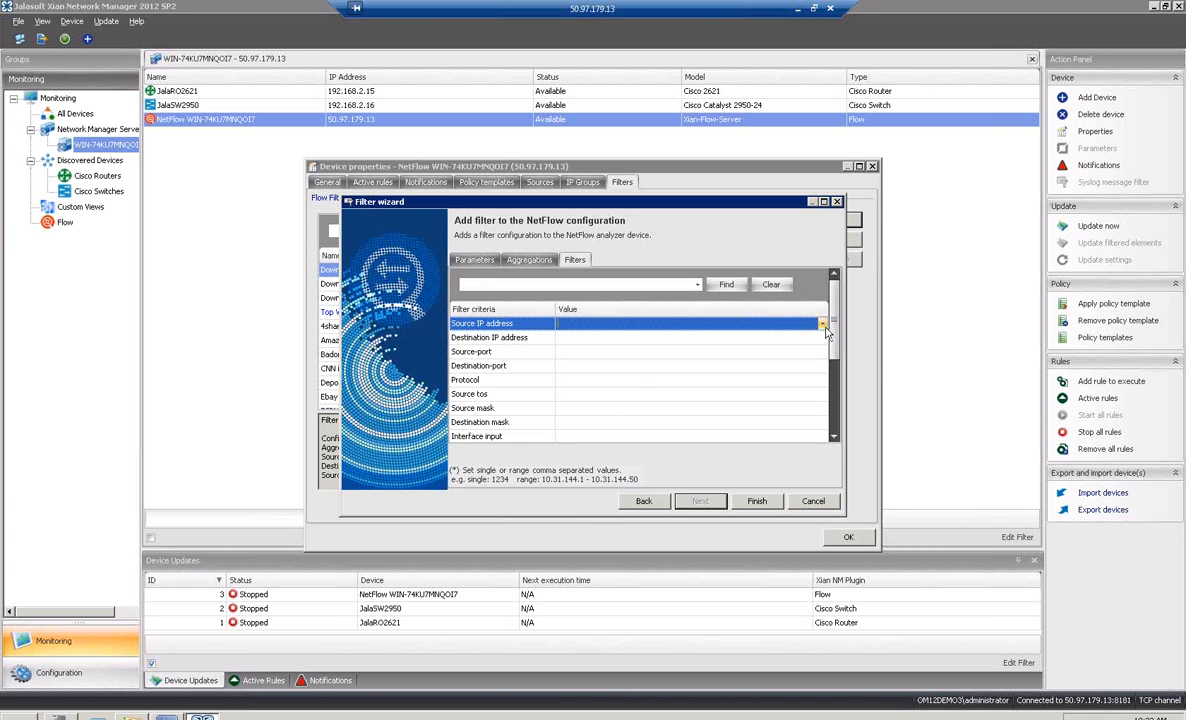
- Set the filter's source IP address to IpGroup:Private network and destination IP address to 10.2.3.17, and finish creating the filter
left_click(823, 326)
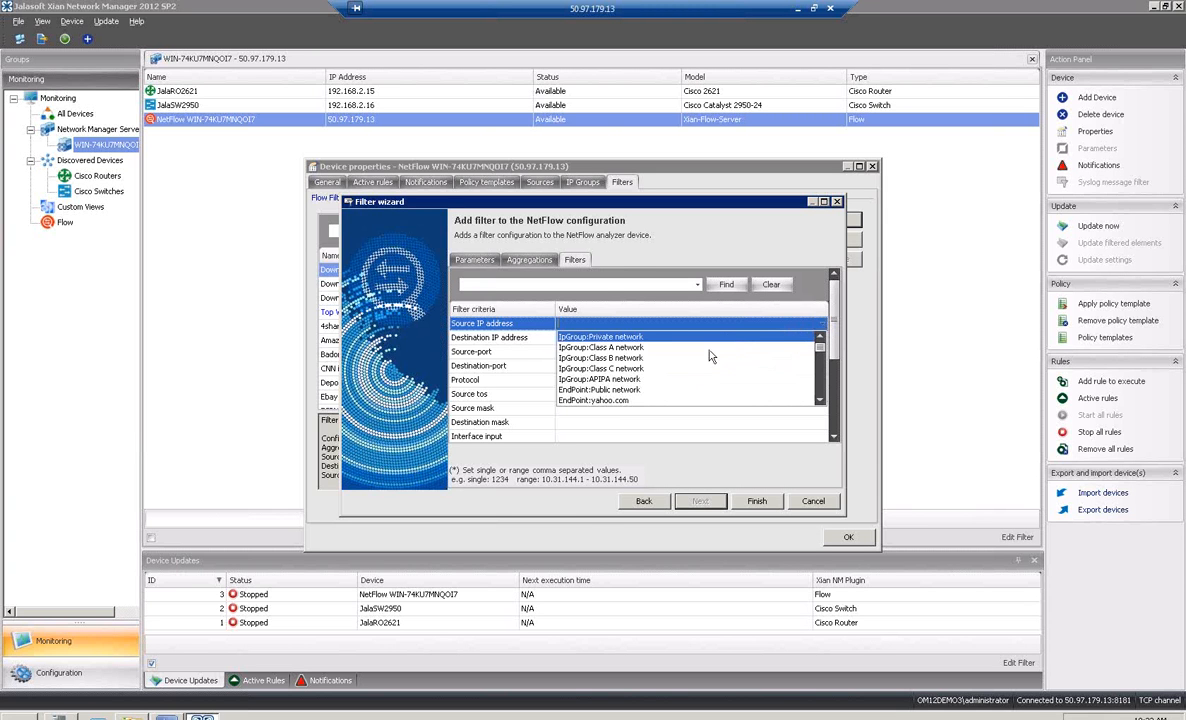
left_click(652, 340)
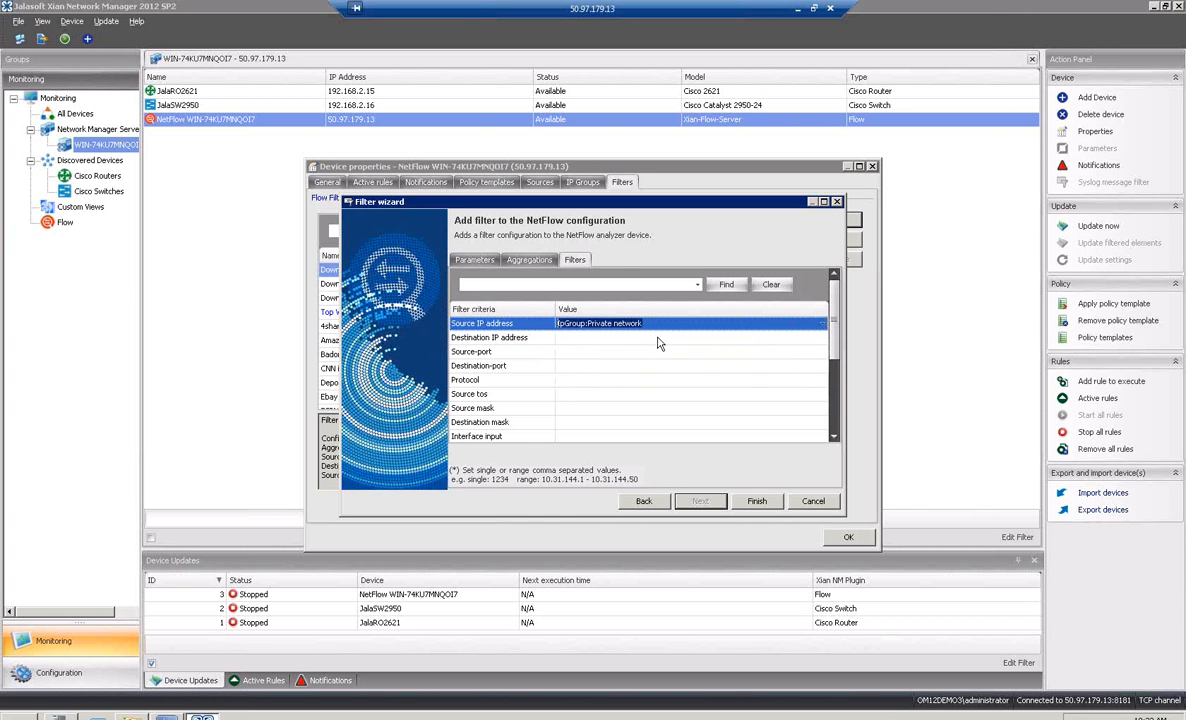
left_click(658, 338)
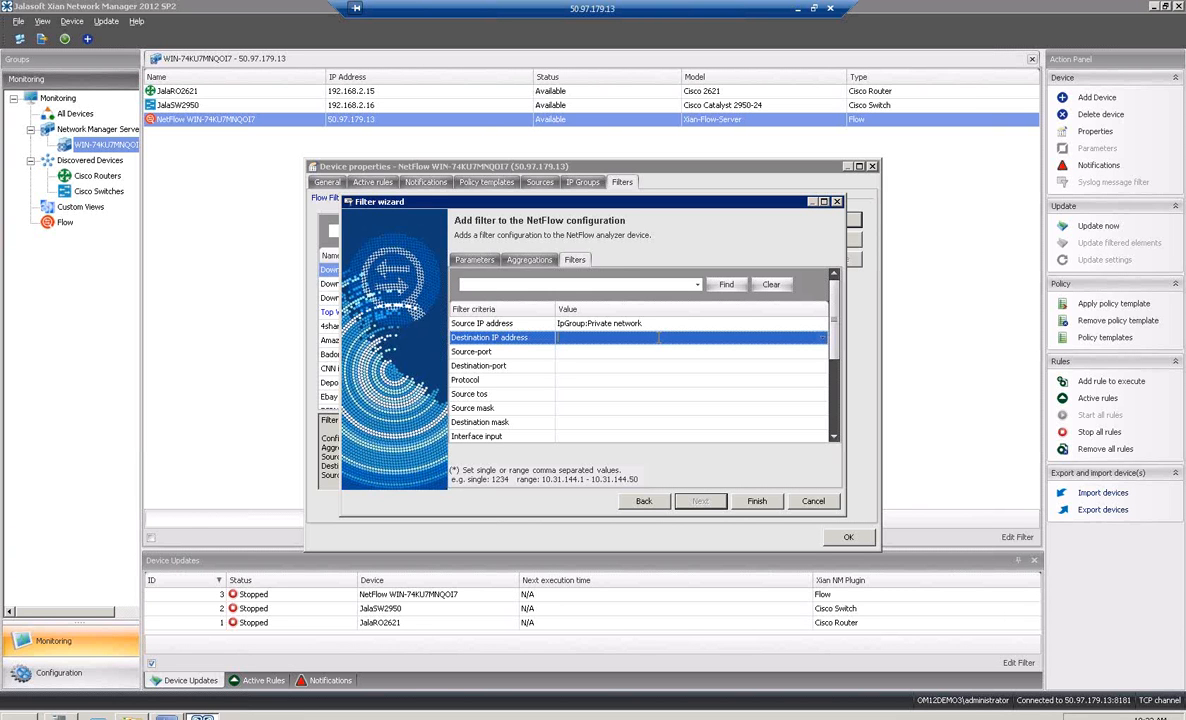
type("10.2.3.17")
left_click(594, 353)
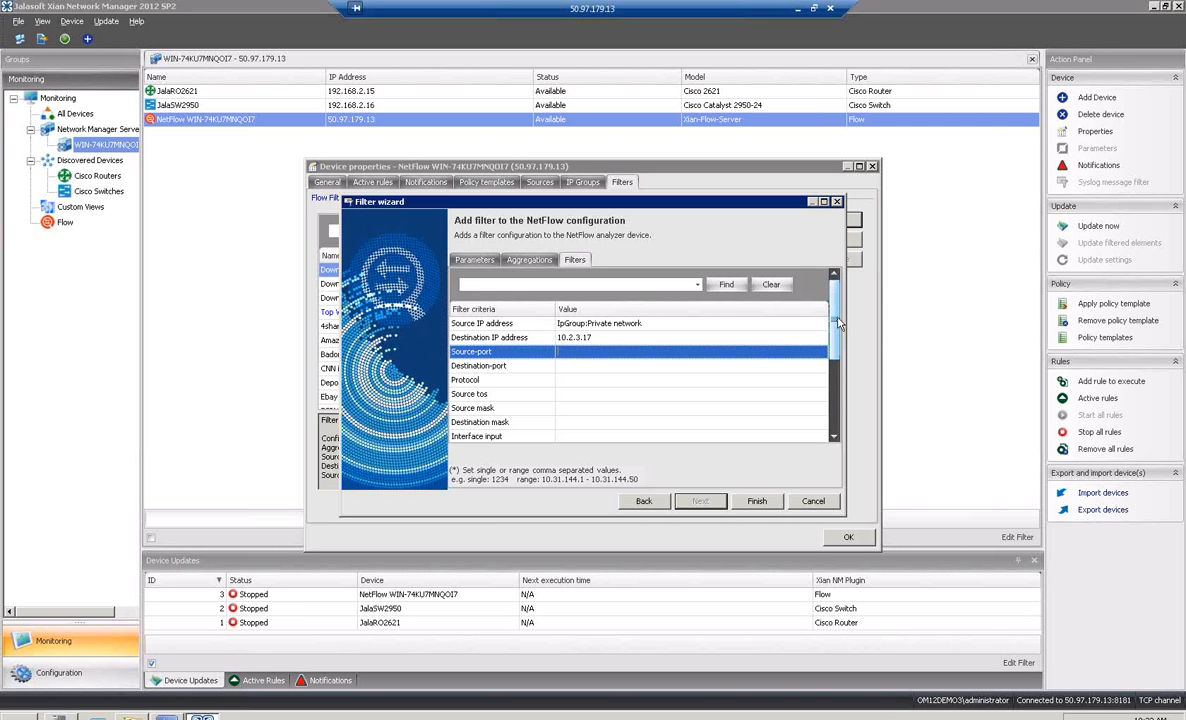
scroll(838, 347, "down", 1)
mouse_move(838, 347)
left_mouse_down()
mouse_move(838, 388)
mouse_move(838, 335)
left_mouse_up()
left_click(757, 502)
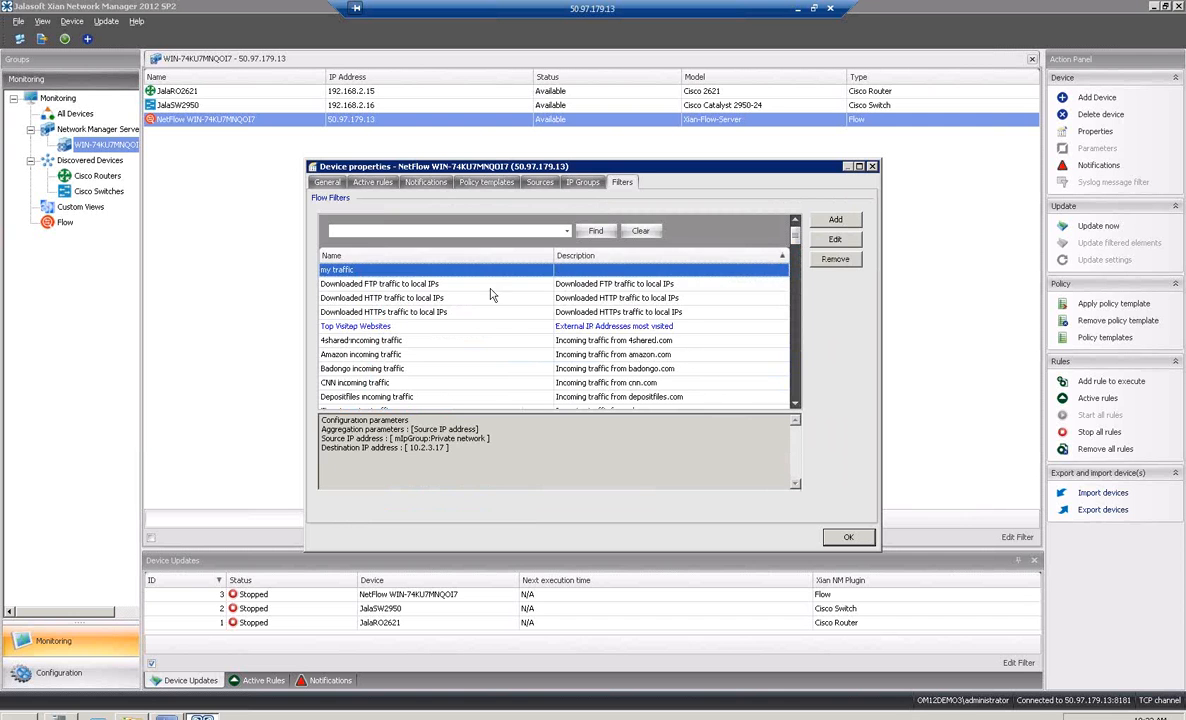
- Review the configuration parameters of the custom and default flow filters listed for the NetFlow device
left_click(416, 285)
left_click(396, 272)
left_click_drag(794, 243, 792, 254)
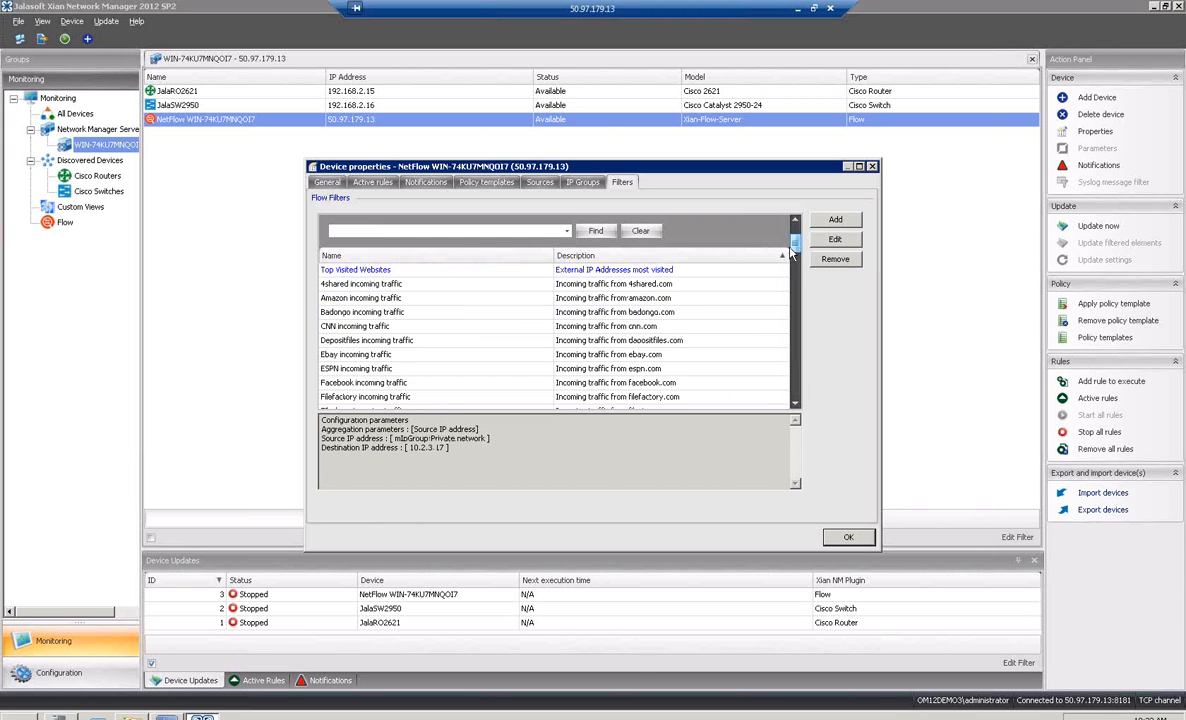
left_click(452, 326)
left_click_drag(794, 243, 785, 348)
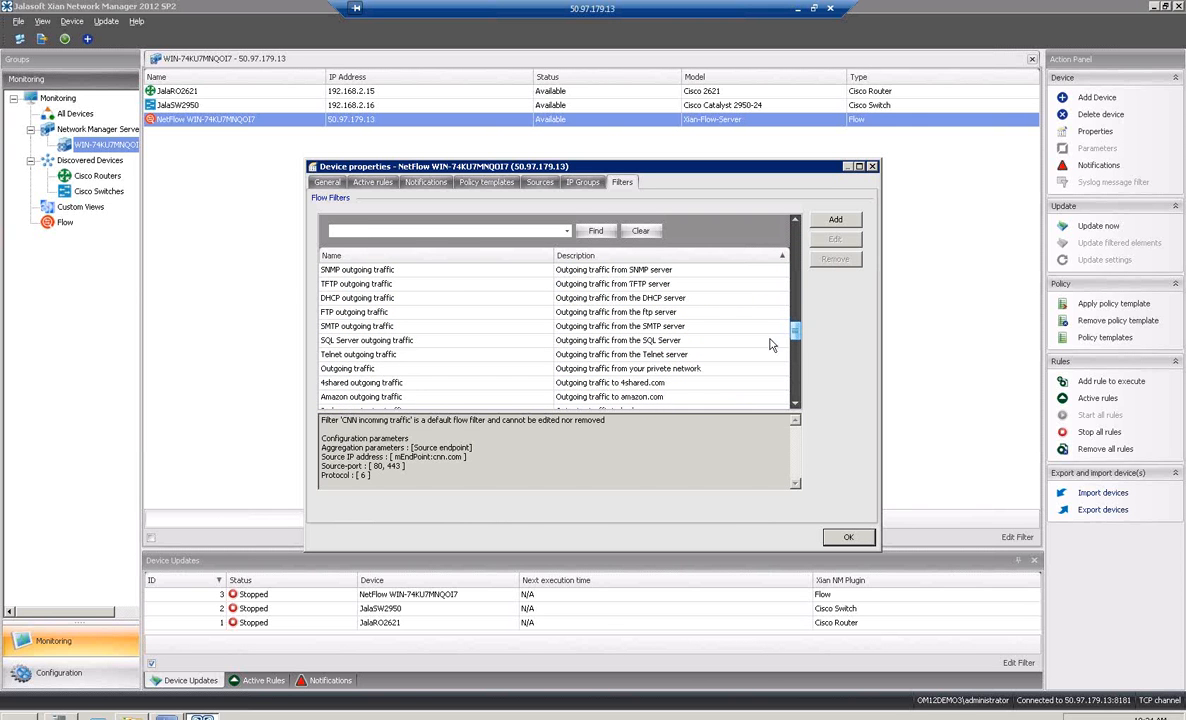
left_click(393, 356)
left_click_drag(799, 332, 798, 391)
- Start a new Bytes per second rule for the NetFlow device using the "my traffic" filter with the Top 50 monitored elements
left_click(372, 182)
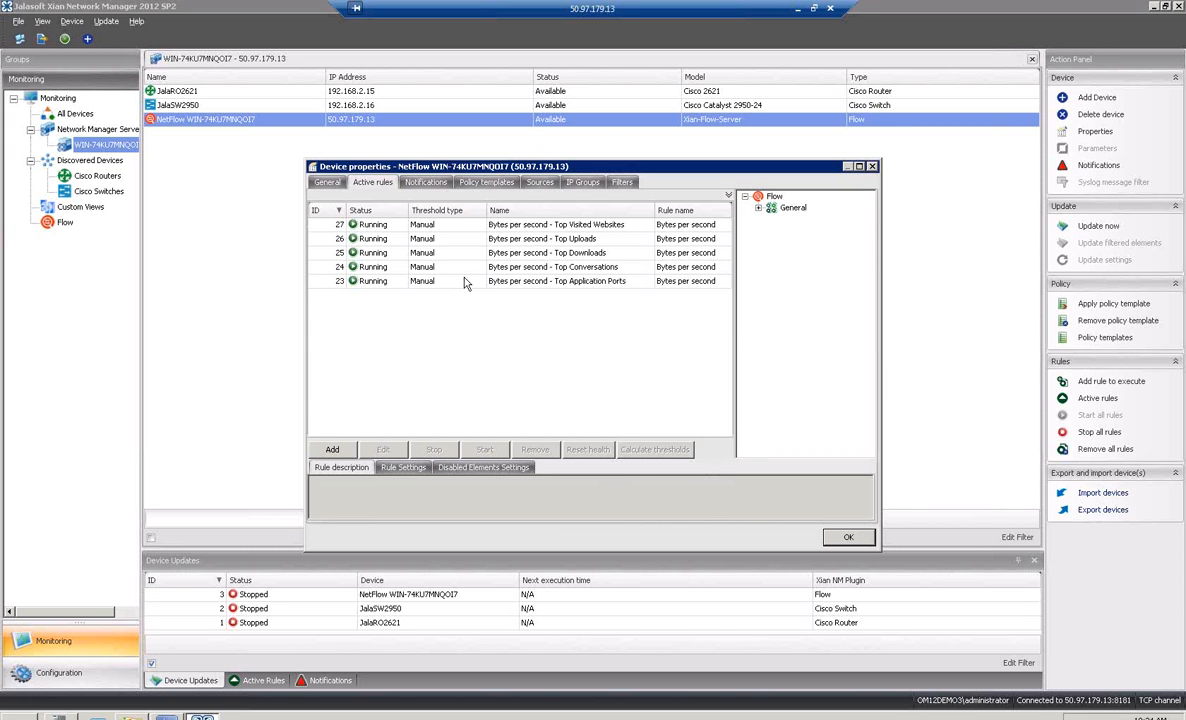
left_click(333, 450)
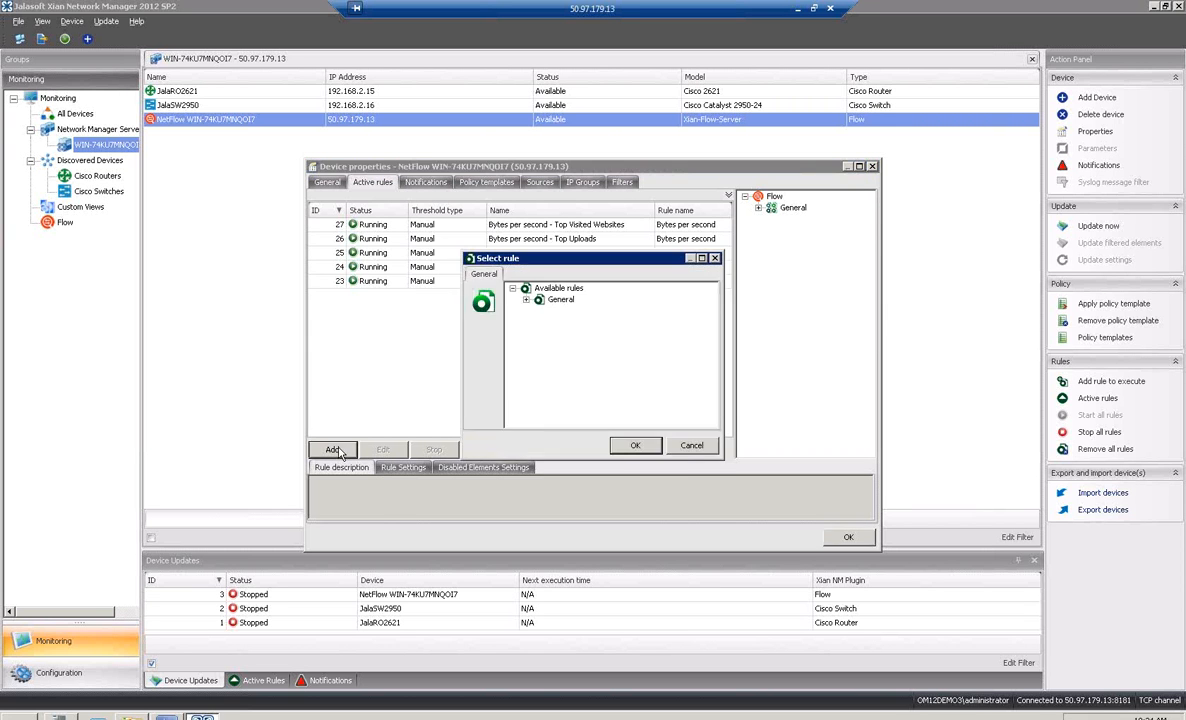
left_click(526, 299)
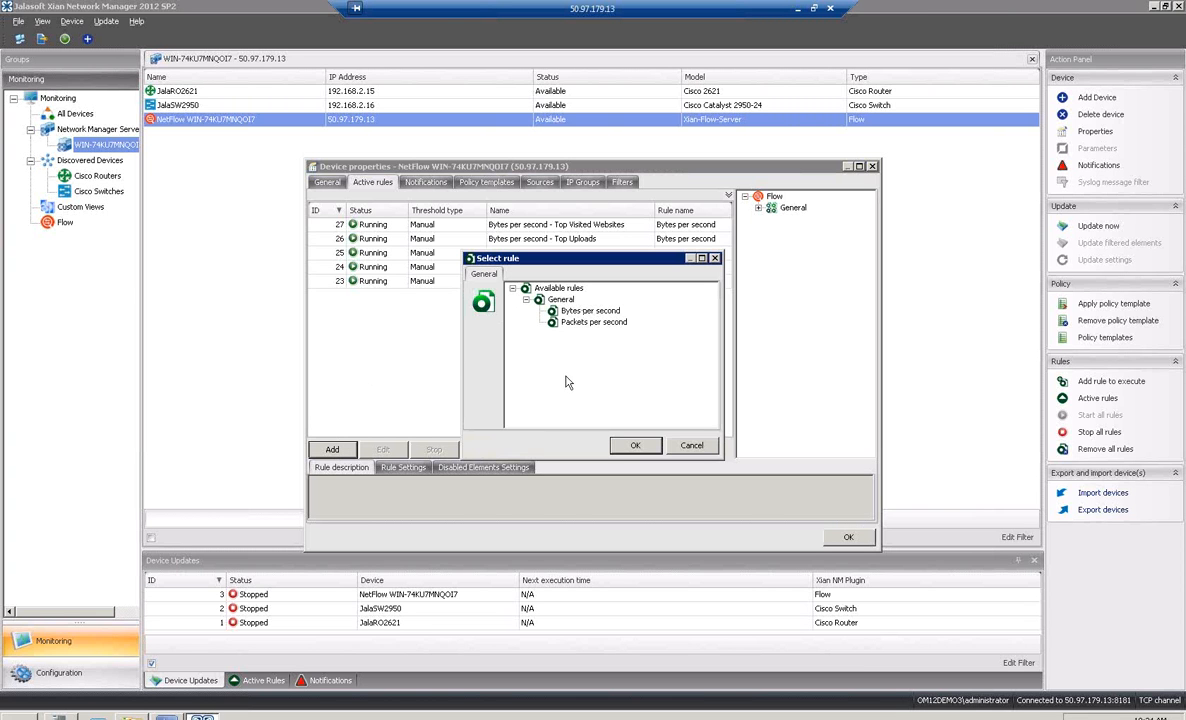
left_click(556, 310)
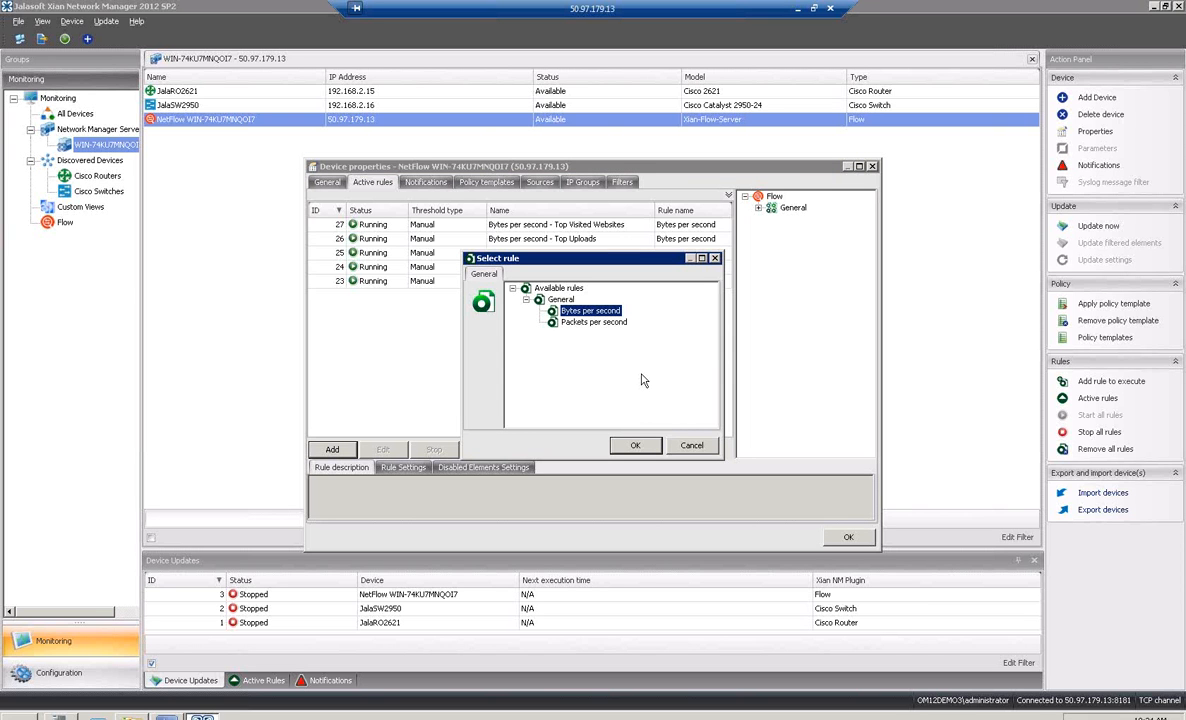
left_click(636, 445)
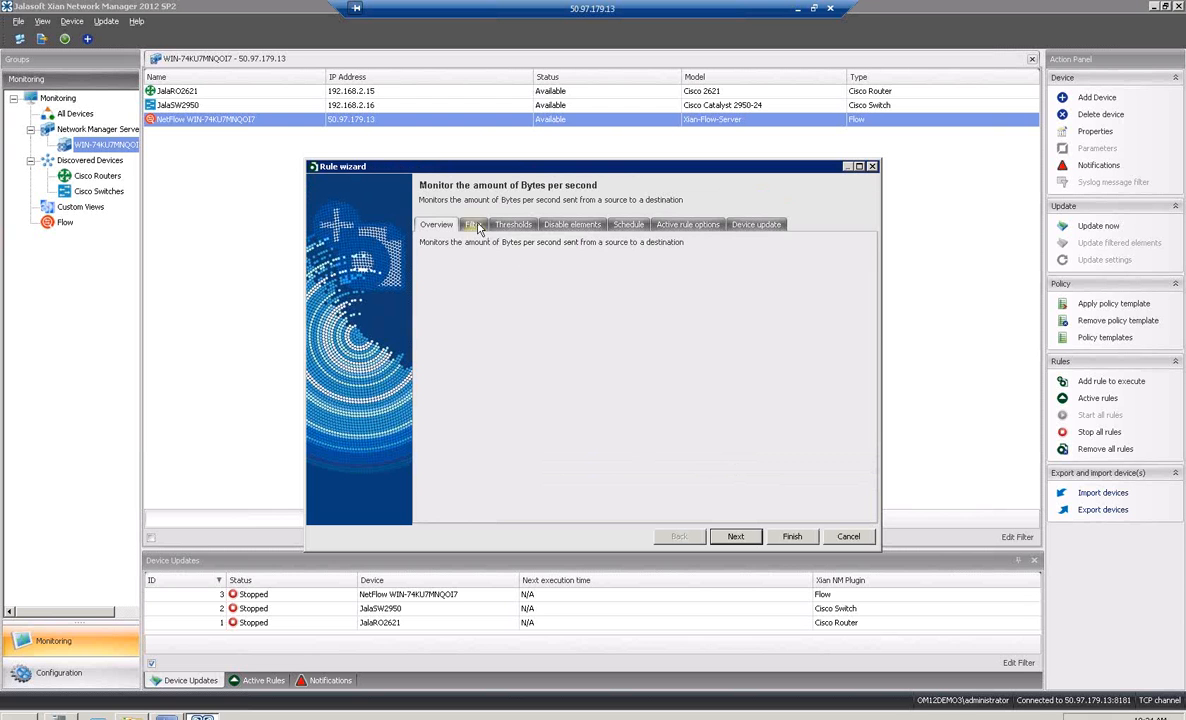
left_click(474, 225)
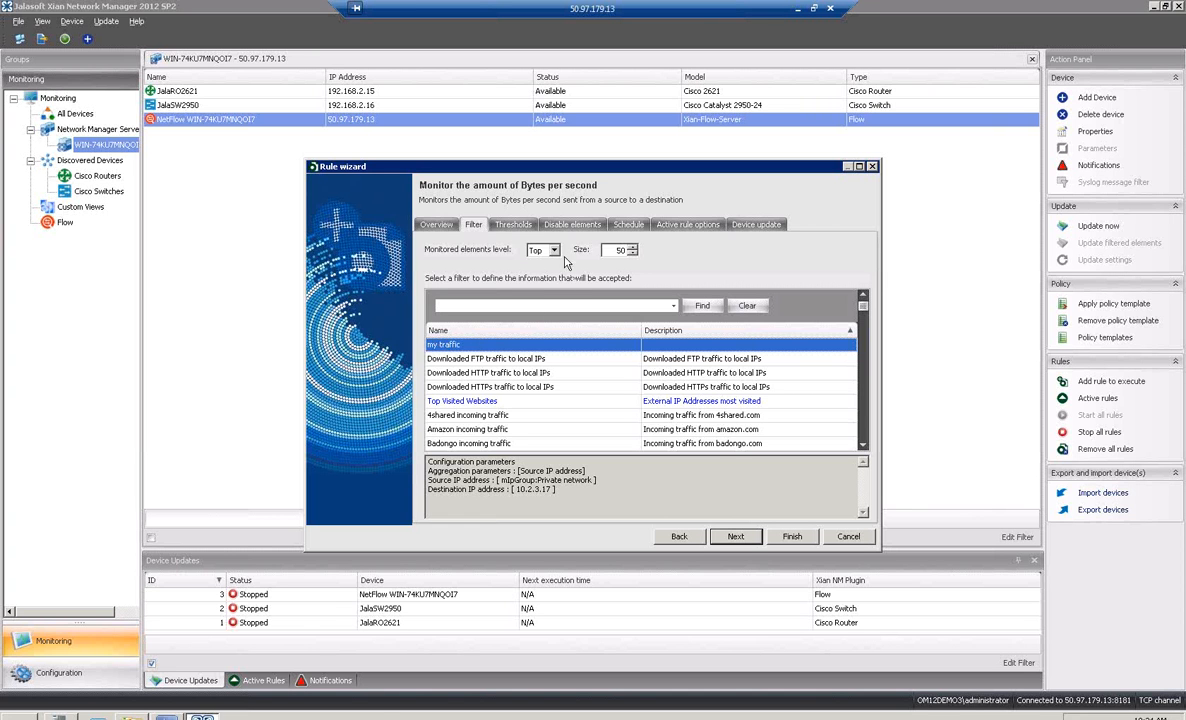
left_click(735, 537)
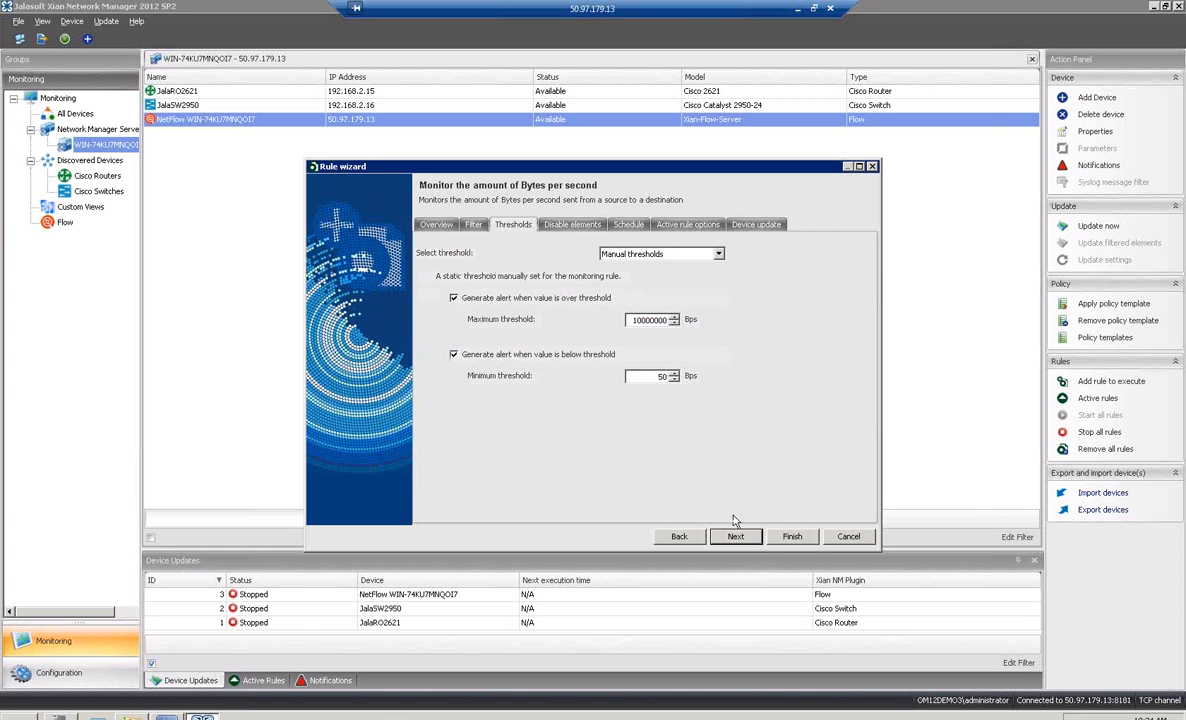
- Turn off the rule's alert for values below threshold and change its threshold type to Dynamic threshold
left_click(453, 354)
left_click(717, 256)
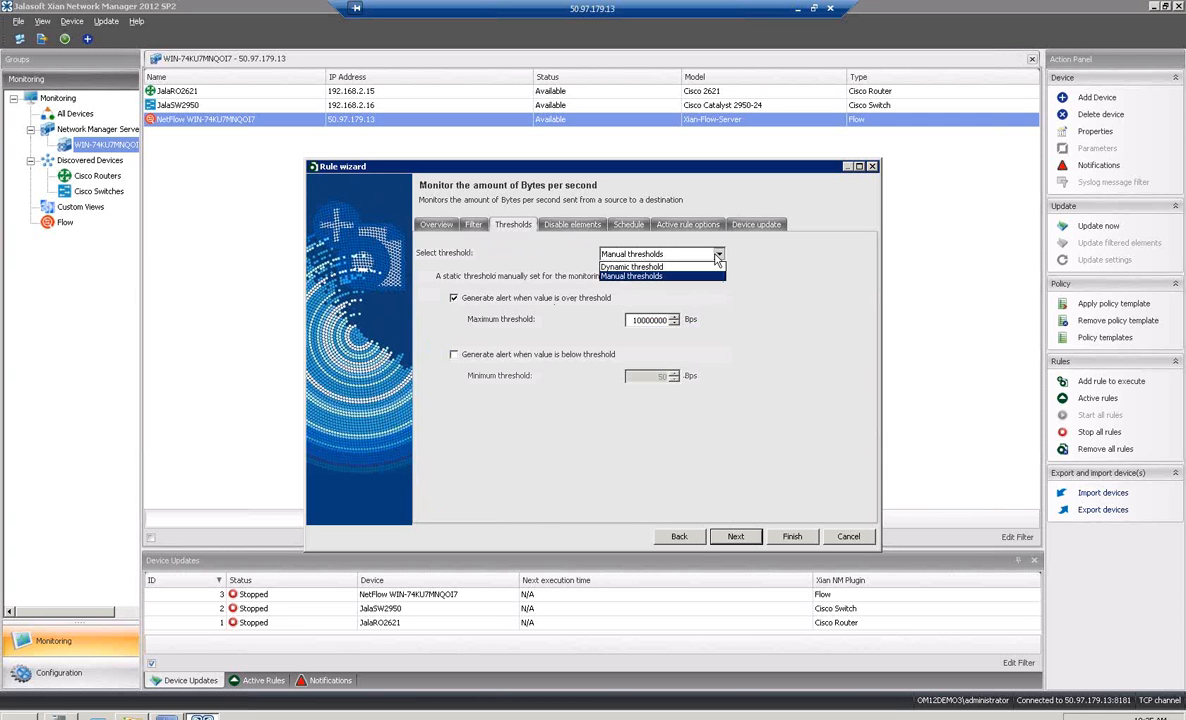
left_click(665, 267)
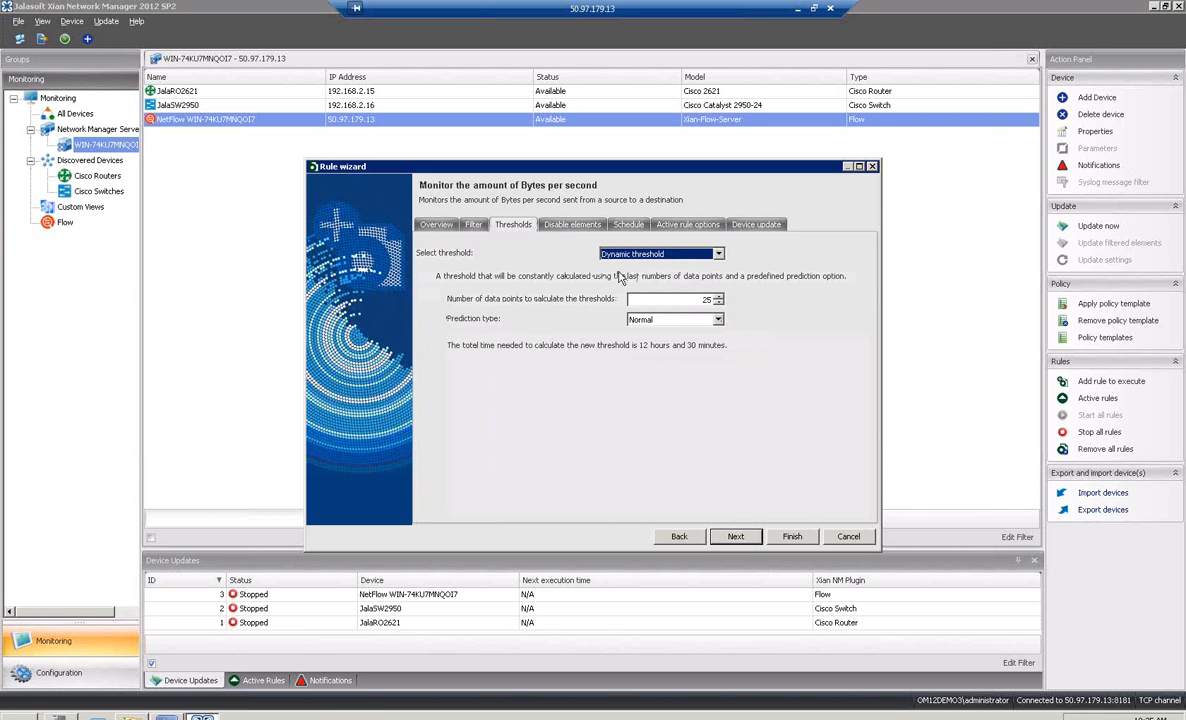
left_click(735, 536)
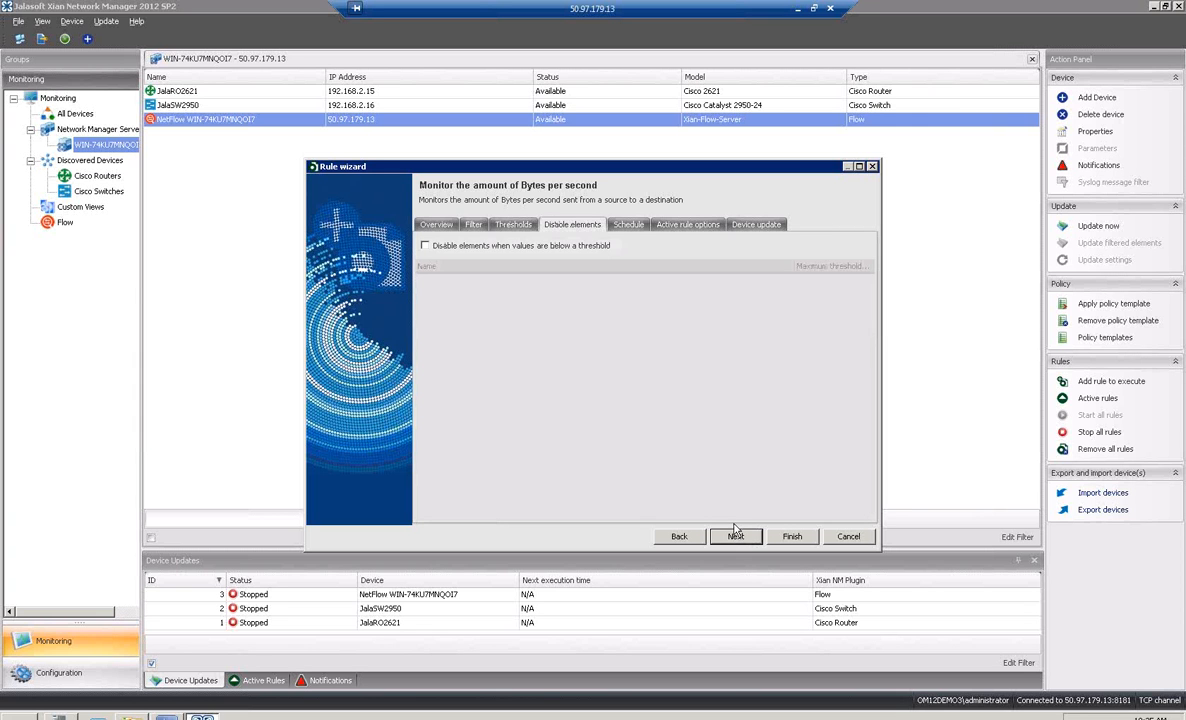
- Set the rule's schedule interval to 15 minutes, leaving element disabling off
left_click(735, 536)
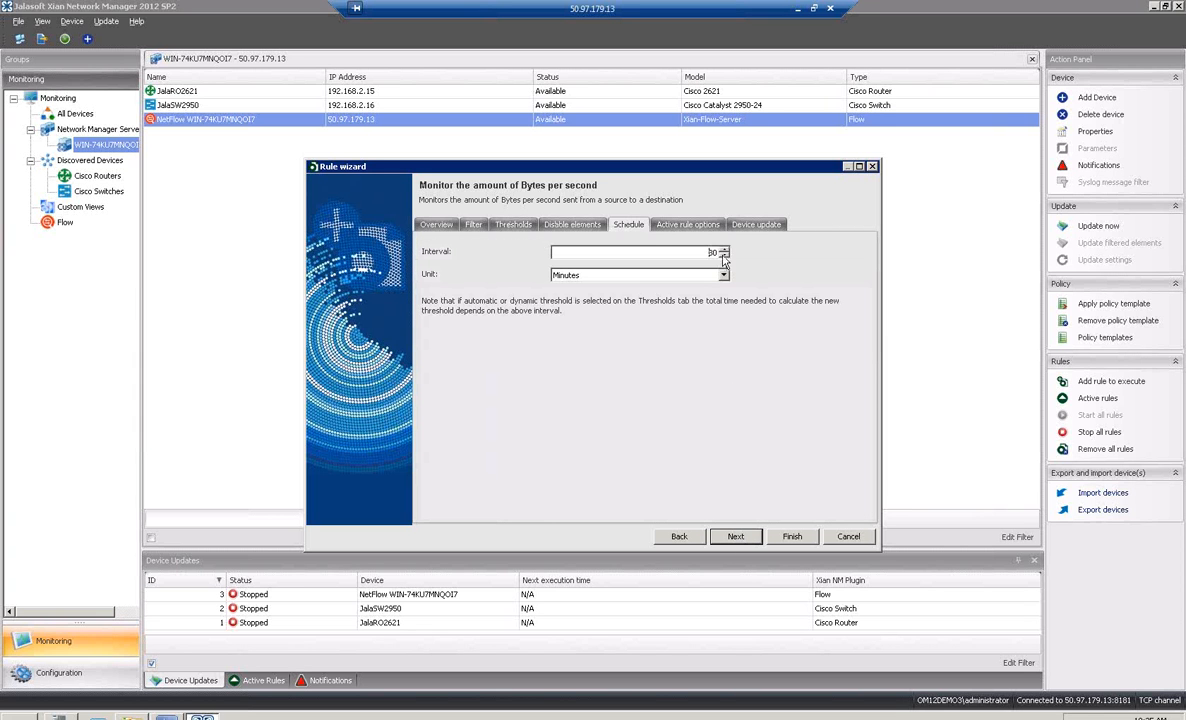
left_click_drag(702, 252, 800, 258)
type("15")
left_click(735, 538)
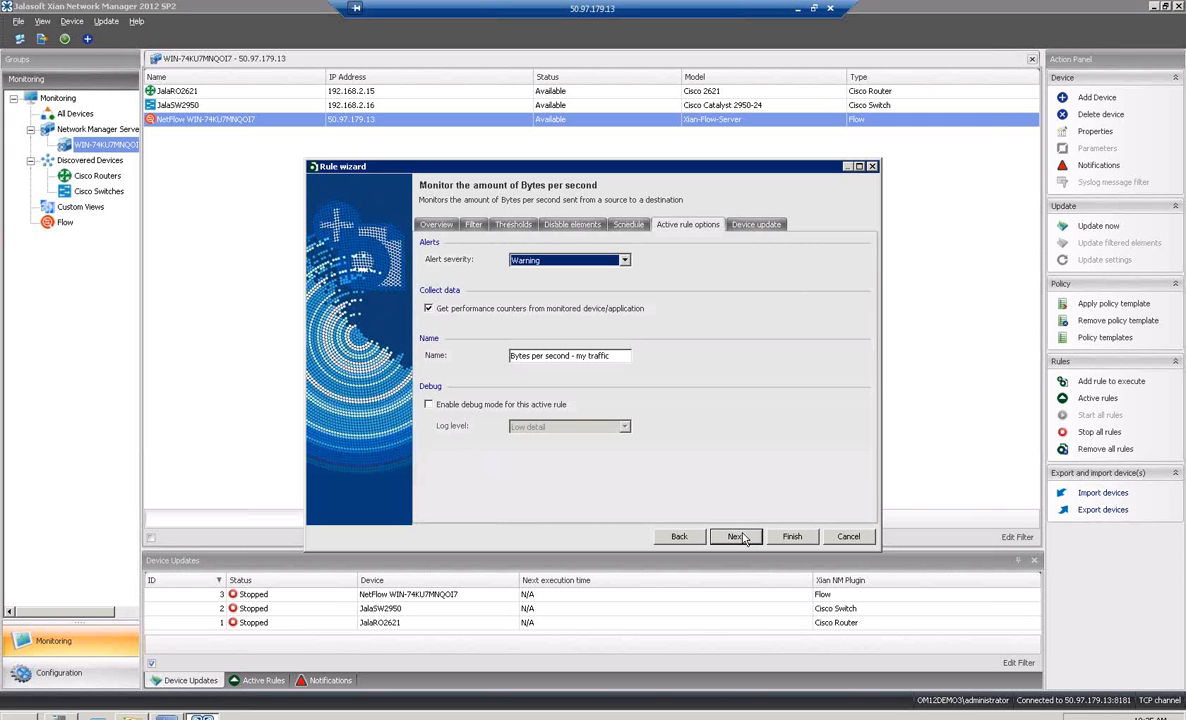
- Set the rule's alert severity to Critical, finish creating the rule, and close the NetFlow device's properties
left_click(625, 261)
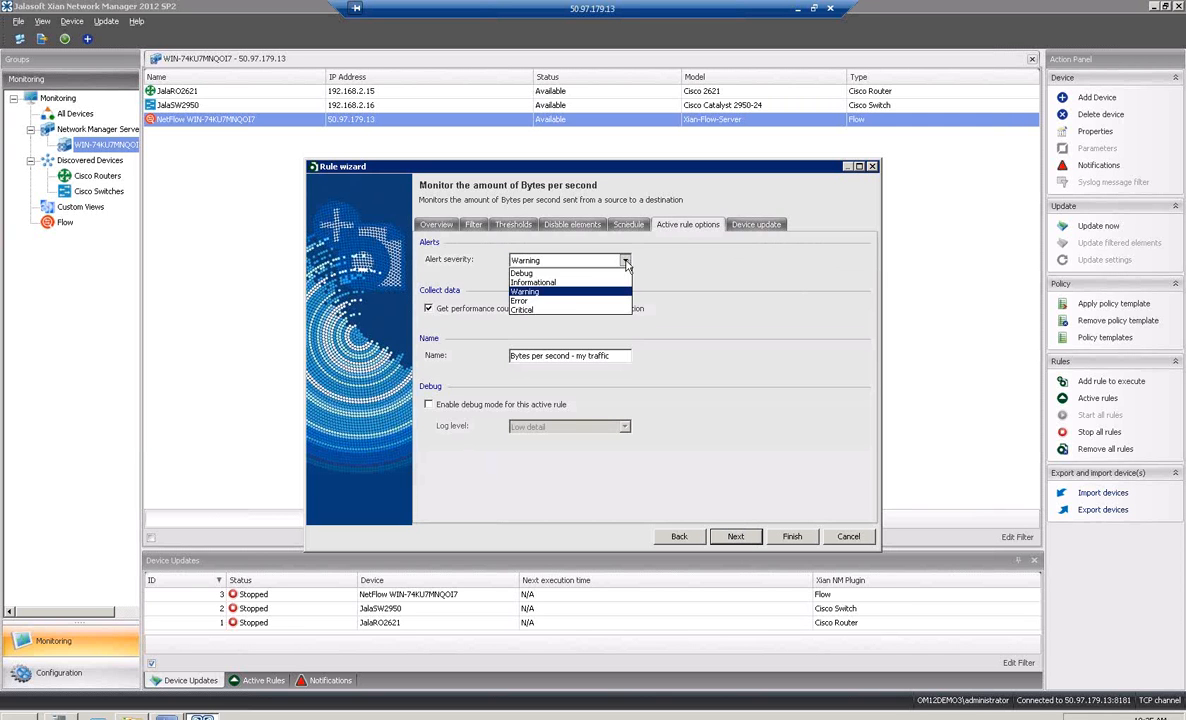
left_click(569, 310)
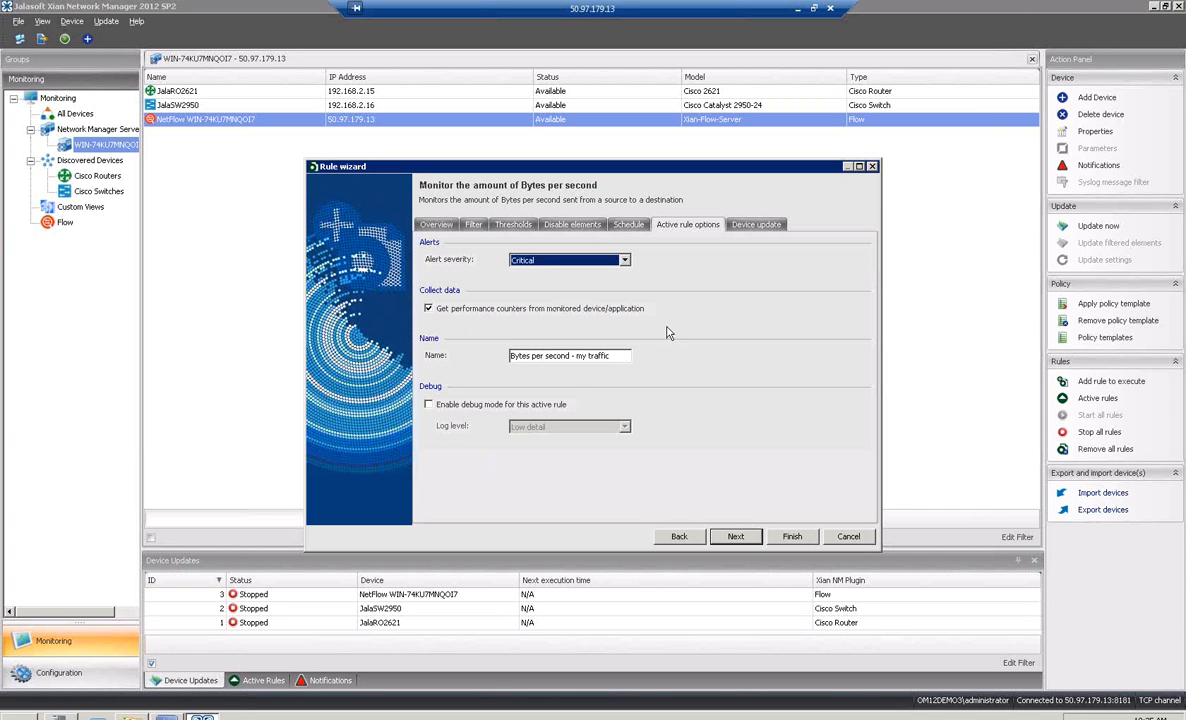
left_click(766, 226)
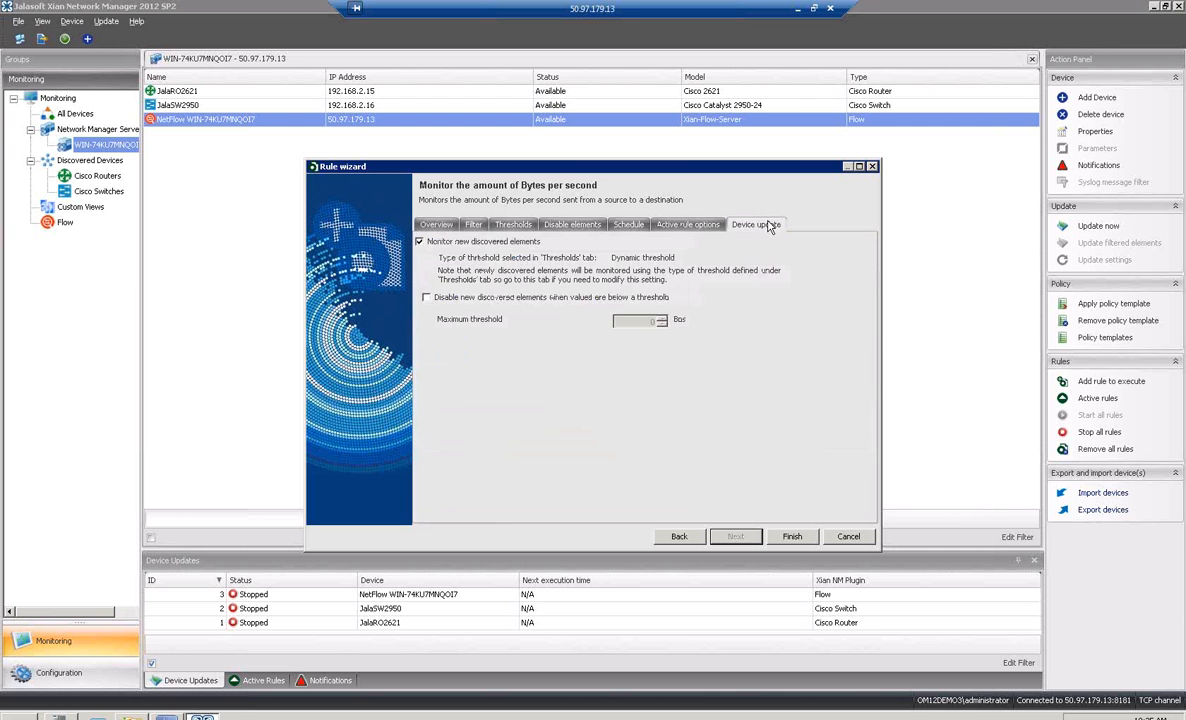
left_click(790, 537)
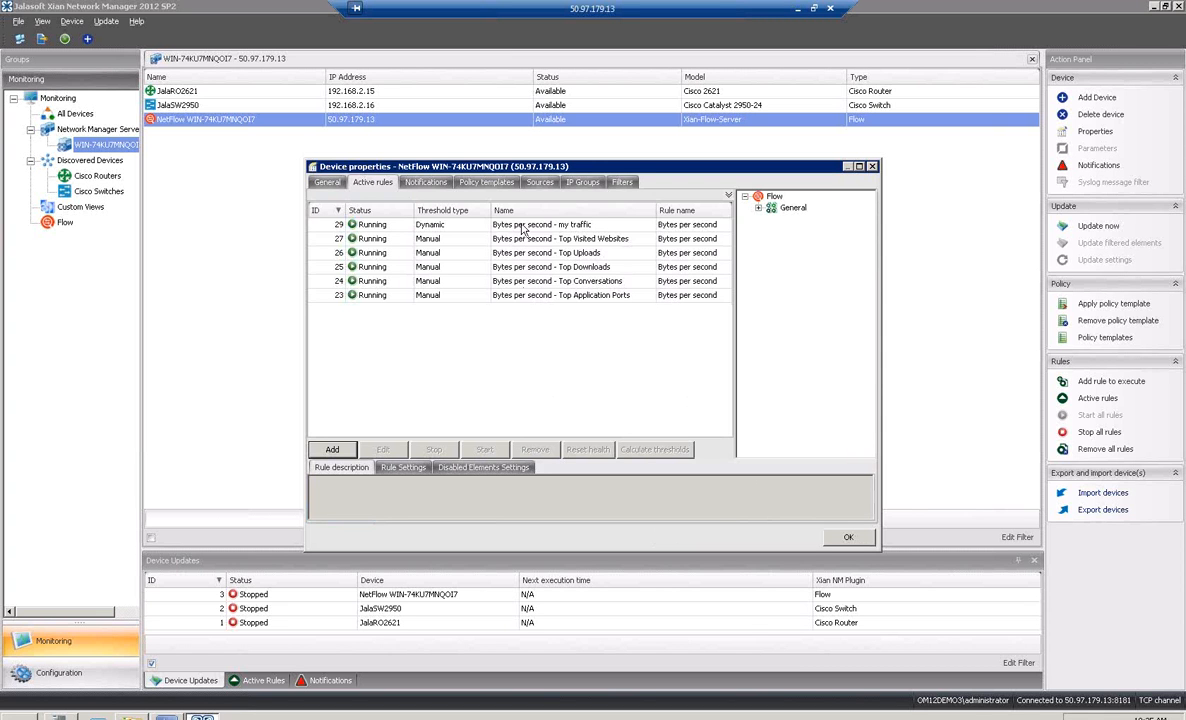
key("Return")
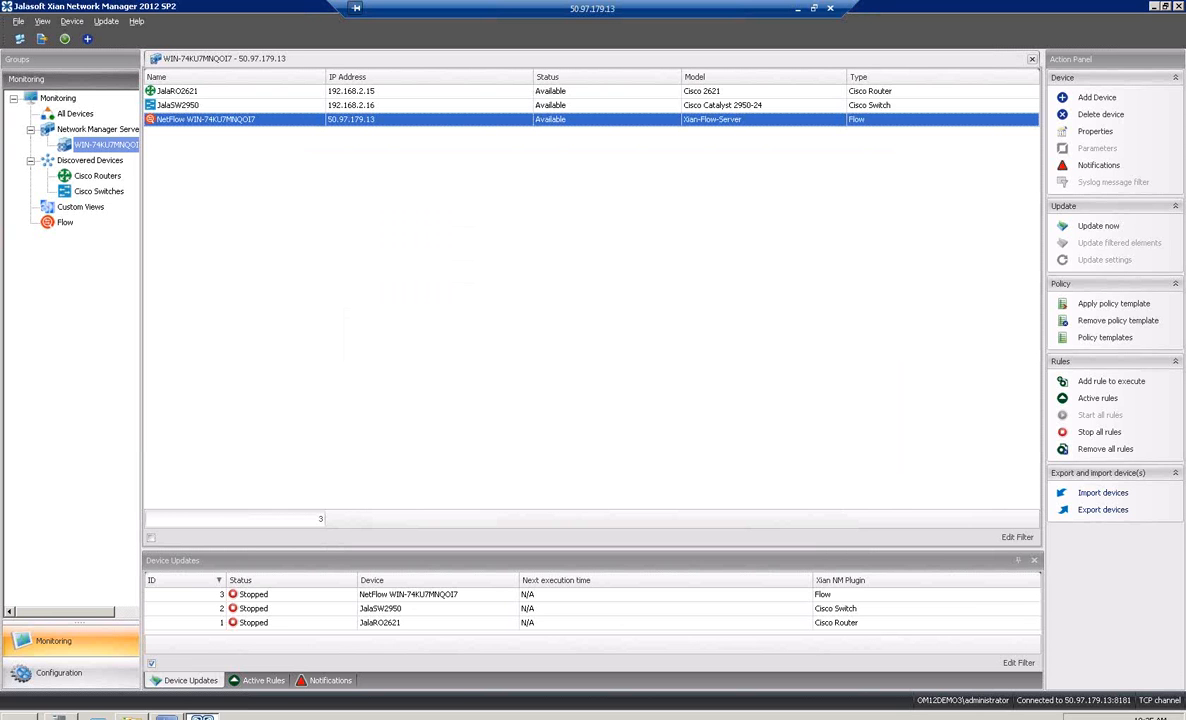
- Switch to Operations Manager and check the active alerts for Flow under Xian Network Manager
left_click(167, 716)
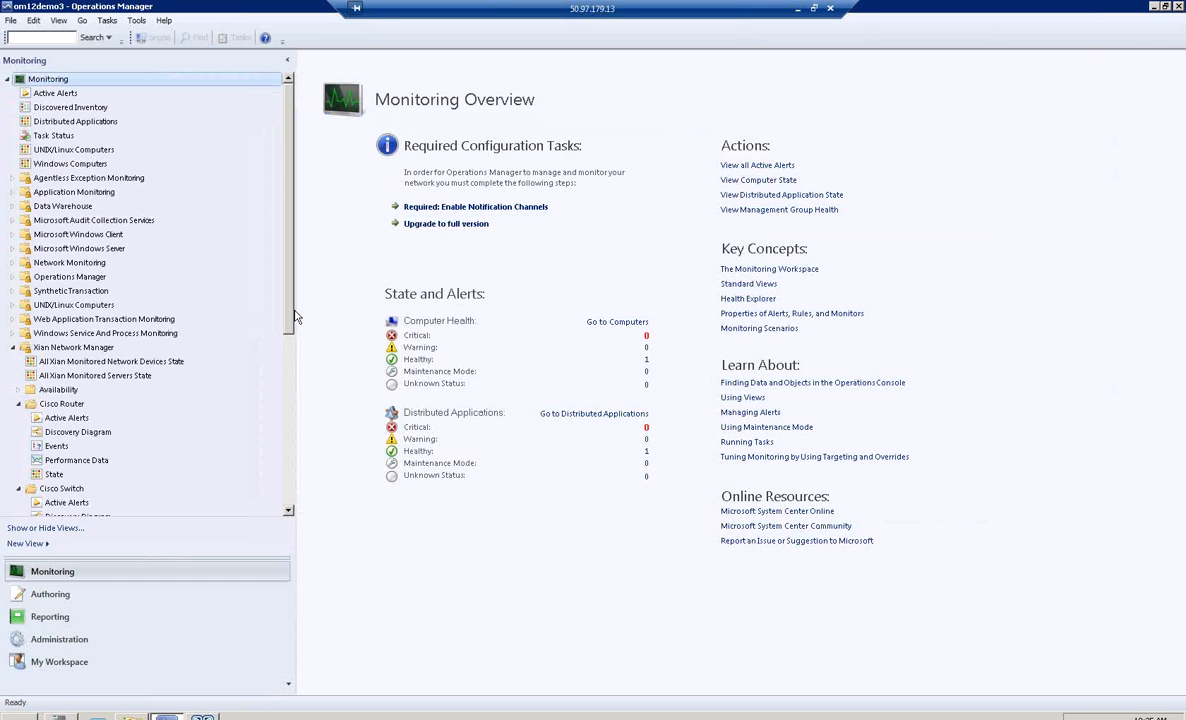
scroll(272, 400, "down", 5)
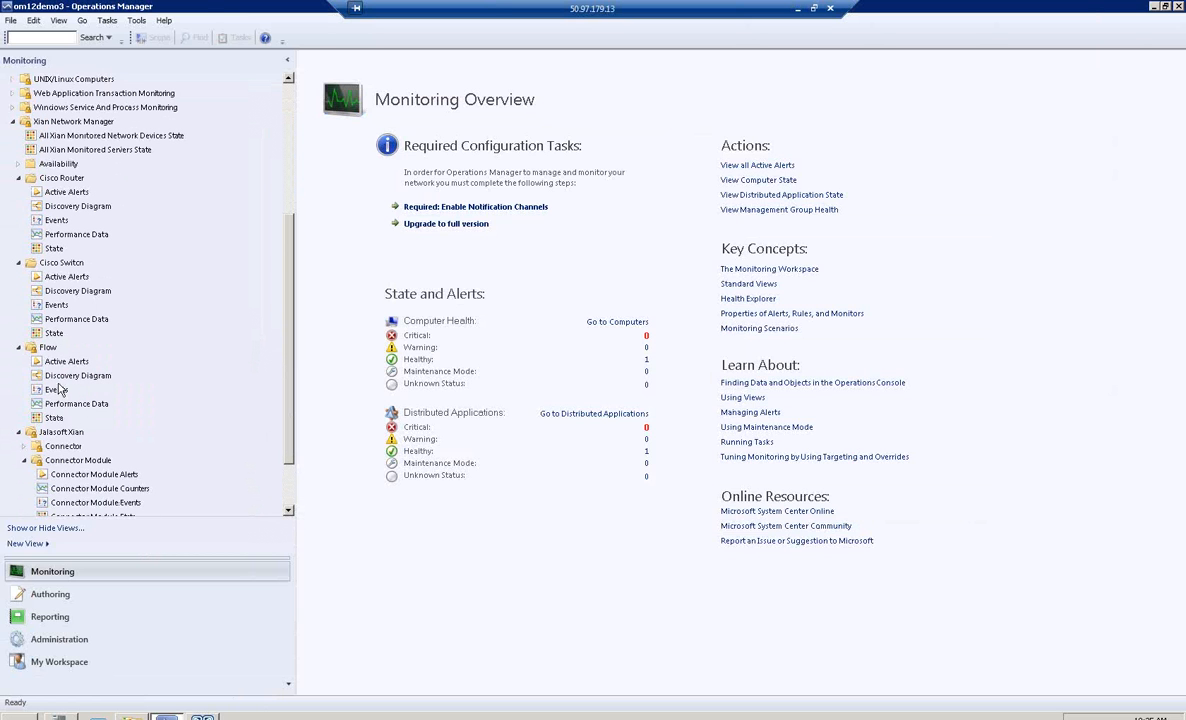
left_click(62, 362)
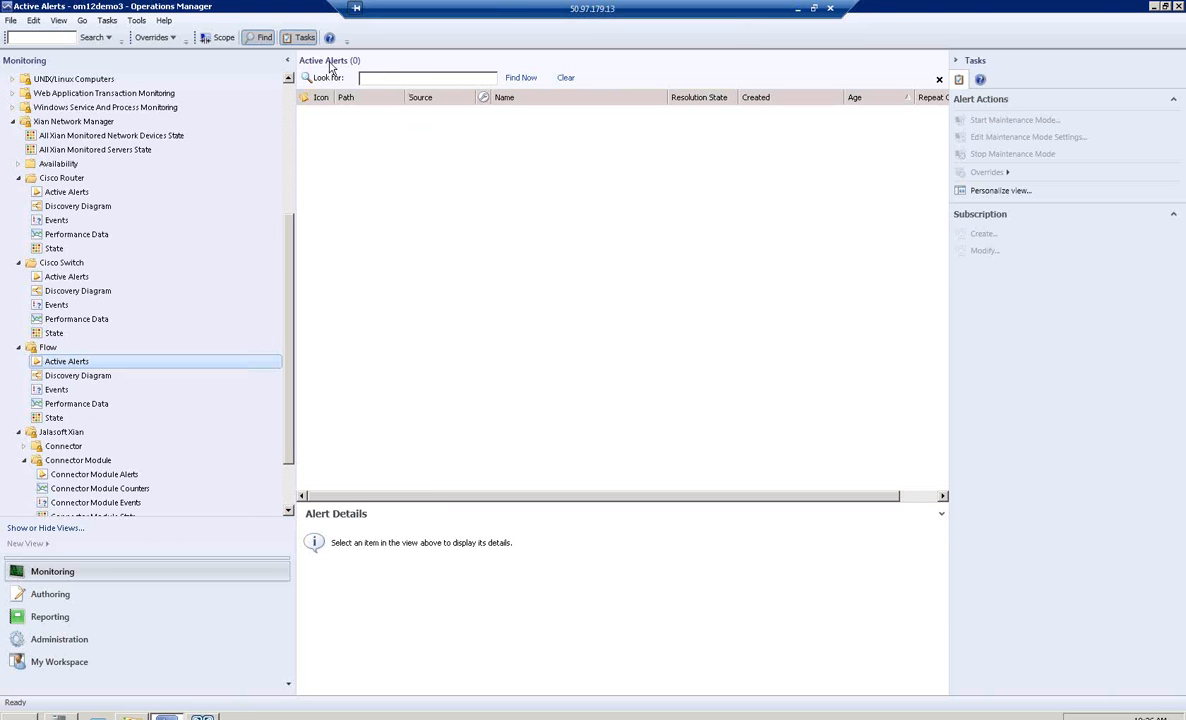
- View the Flow performance data, charting the PD:HTTP(80) counter instead of PD:HTTPS(443)
left_click(87, 406)
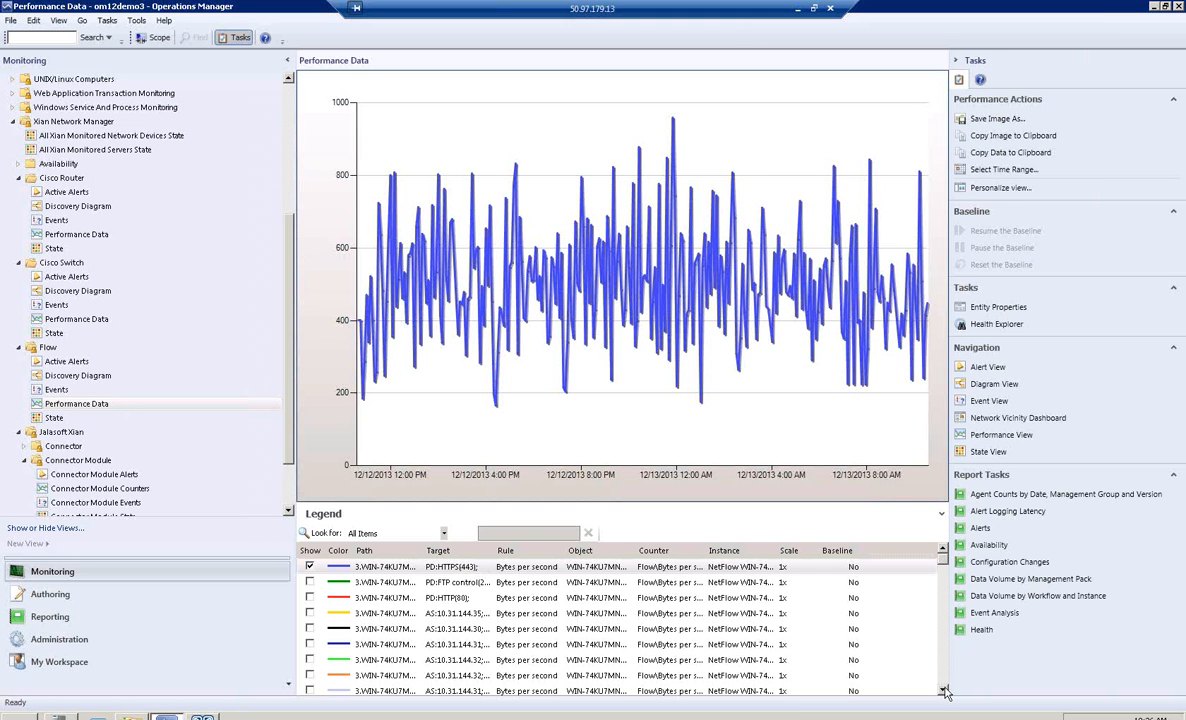
left_click(309, 566)
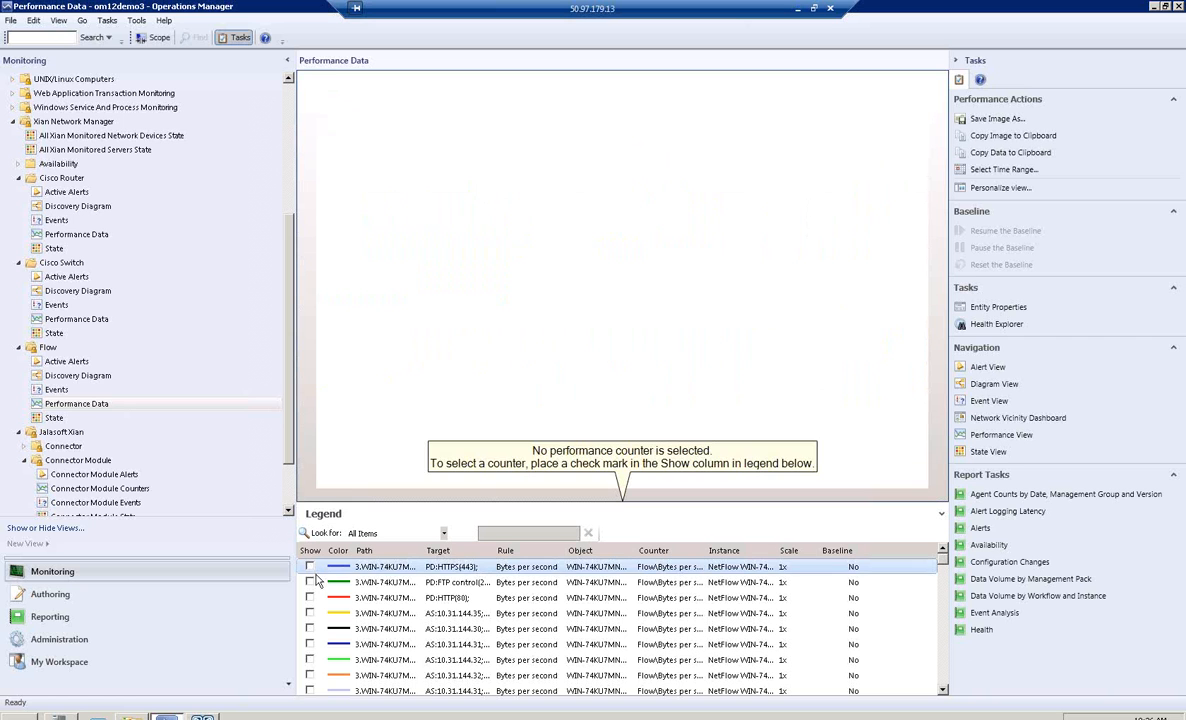
left_click(309, 597)
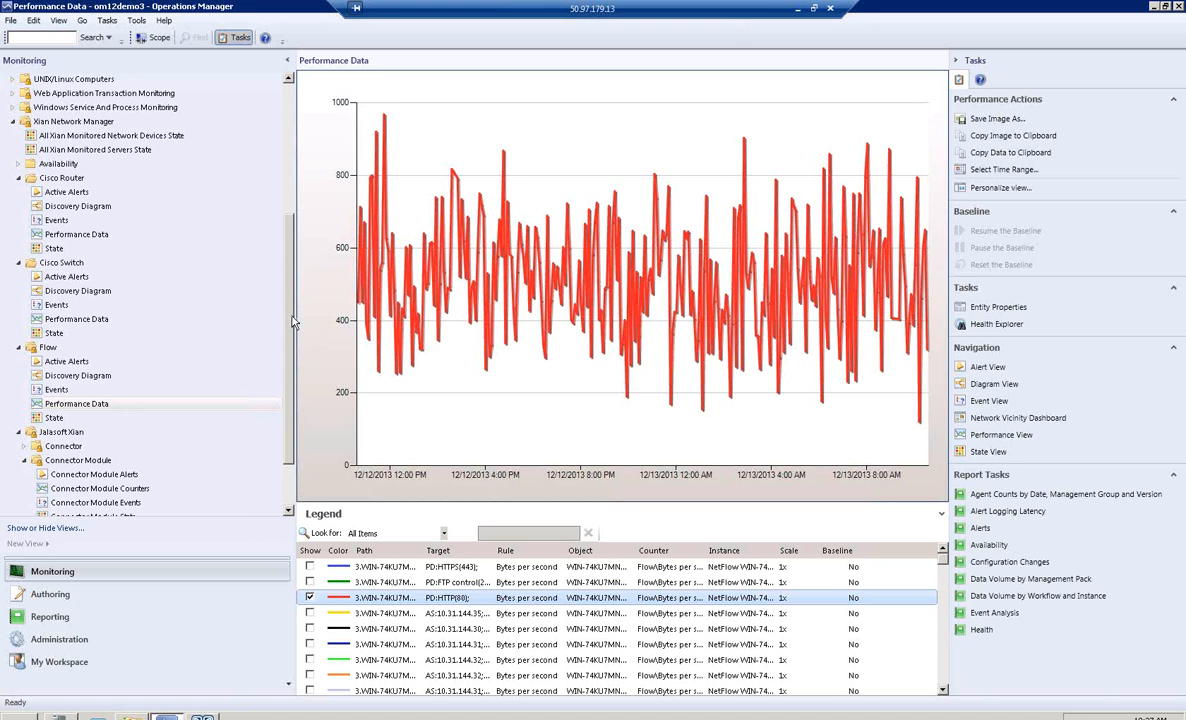
- Open the "Top 10 flow traffic - Consolidated summary instances" report from the Jalasoft Xian Top Flow Reports
left_click(52, 618)
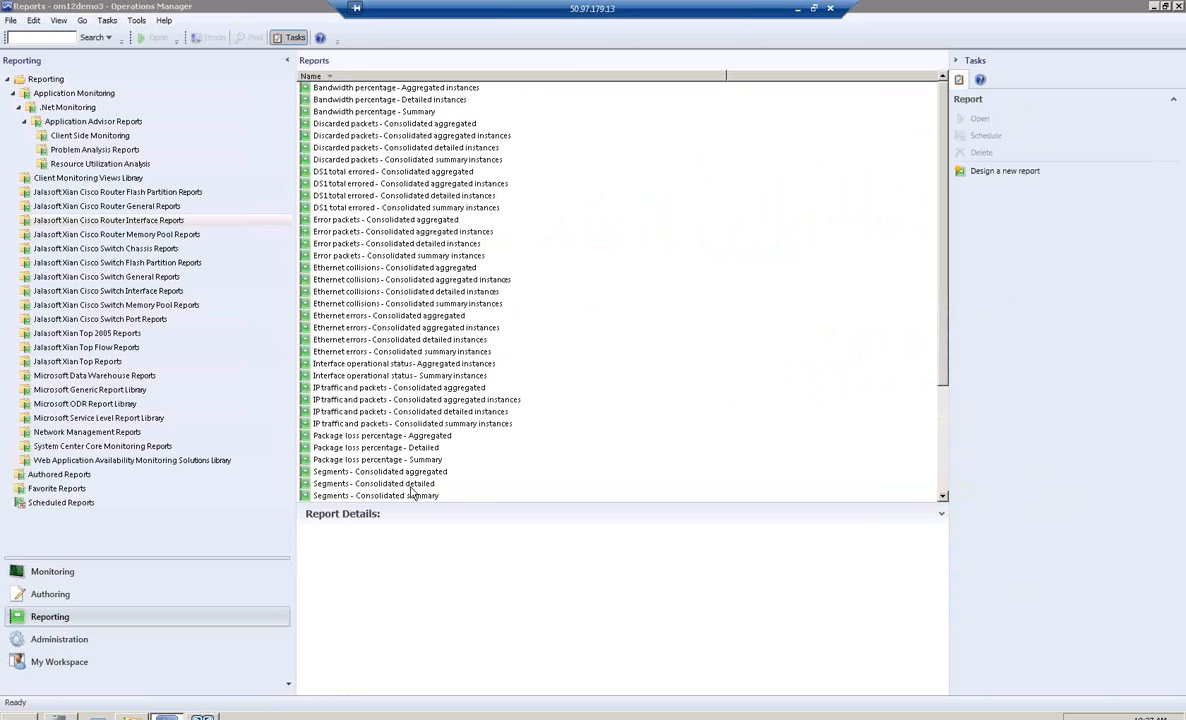
left_click(126, 349)
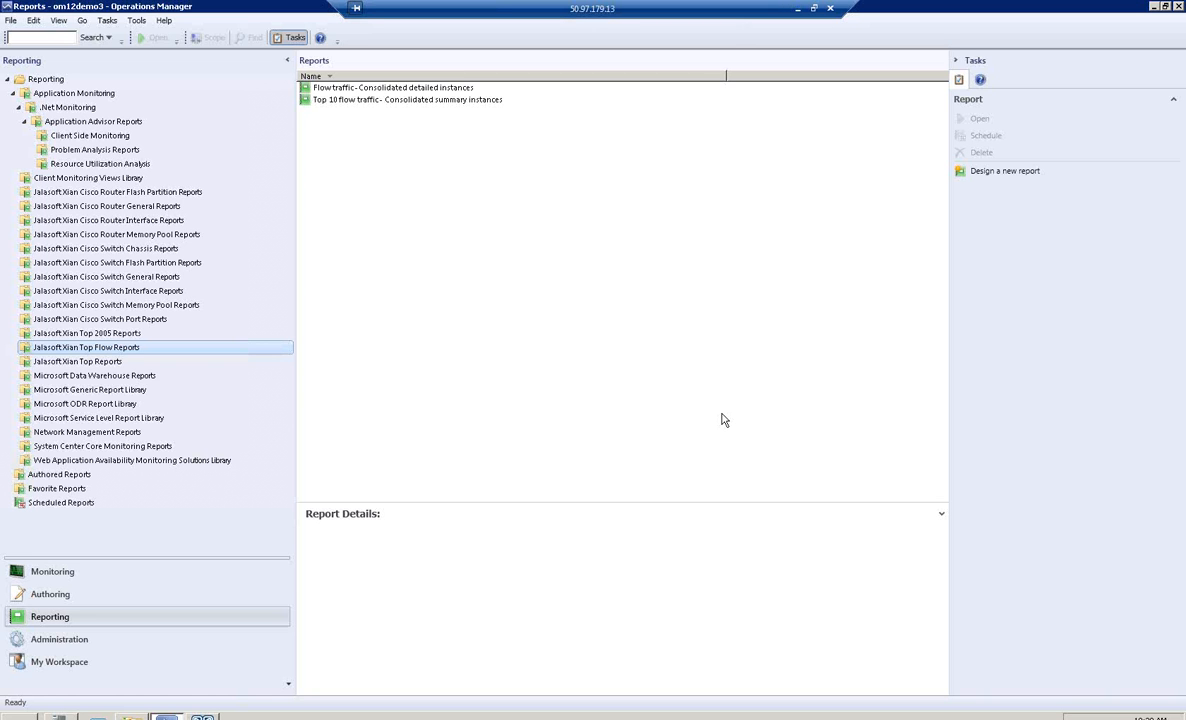
left_click(481, 100)
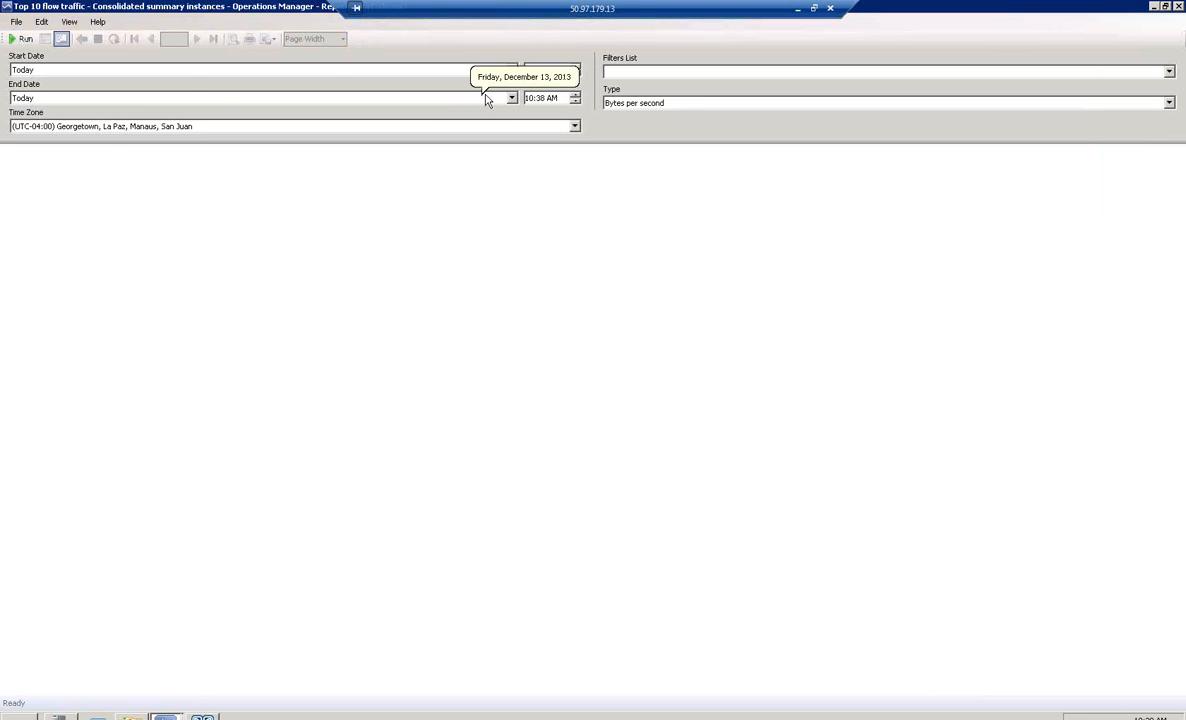
- Run the report with a start date of Monday this week and the Top Application Ports filter
left_click(175, 69)
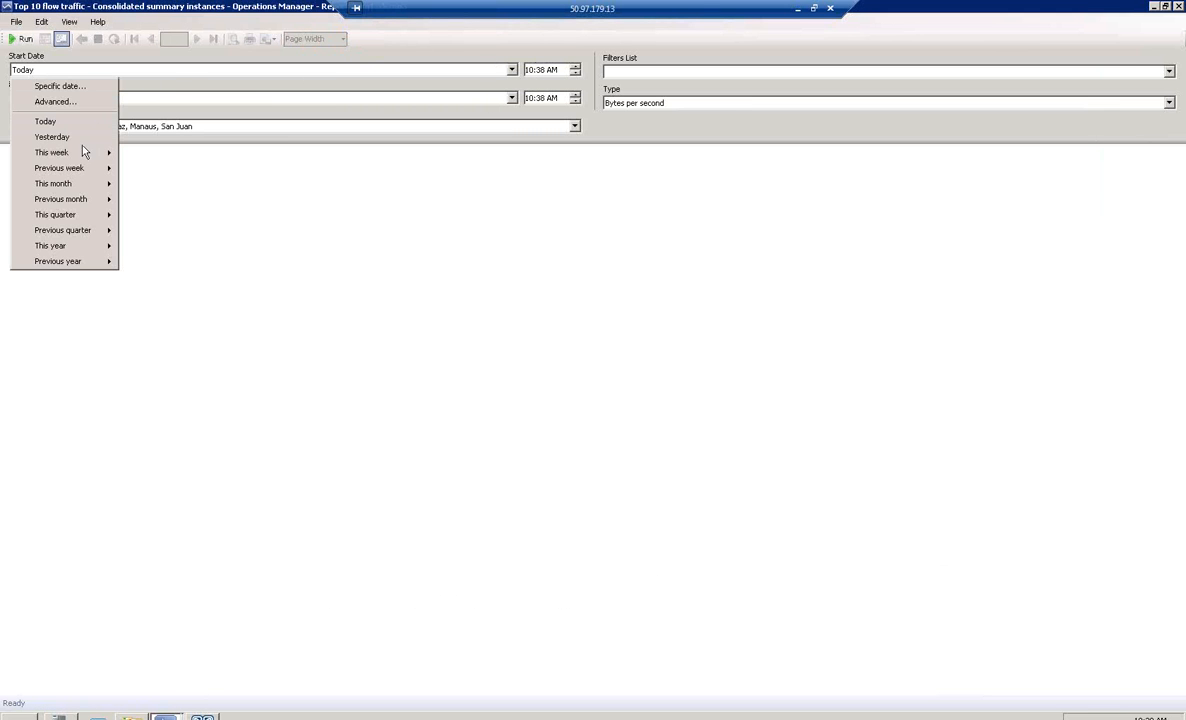
mouse_move(79, 159)
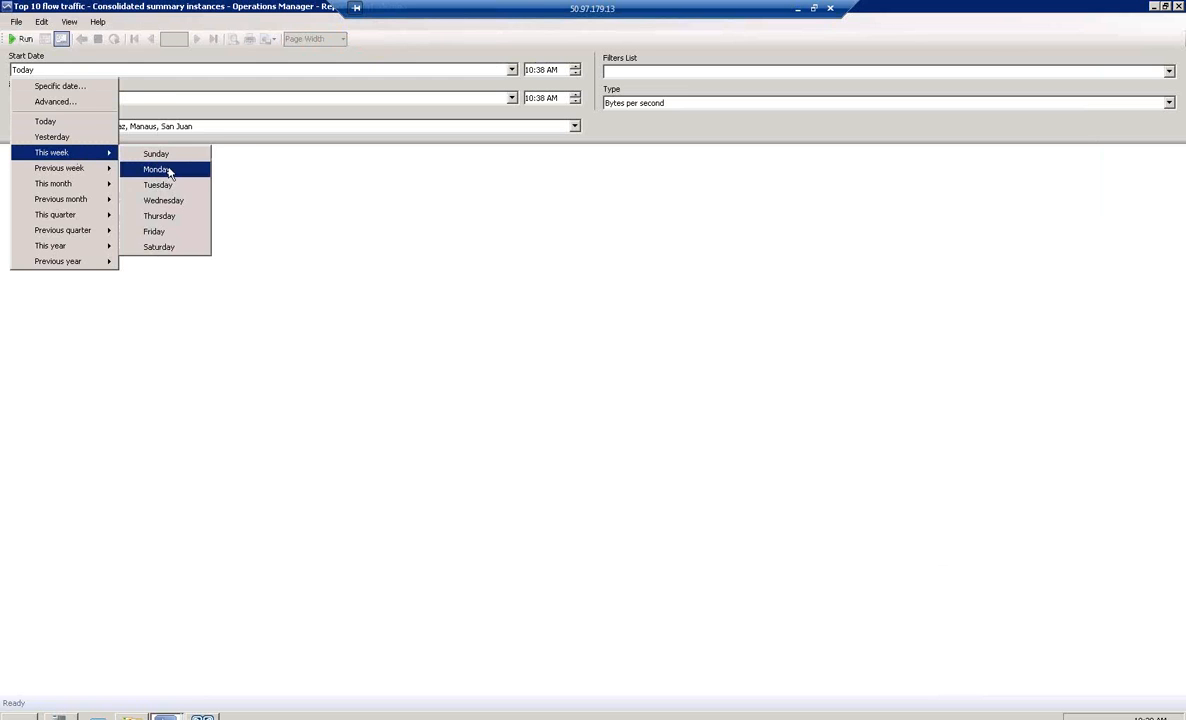
left_click(155, 167)
left_click(672, 74)
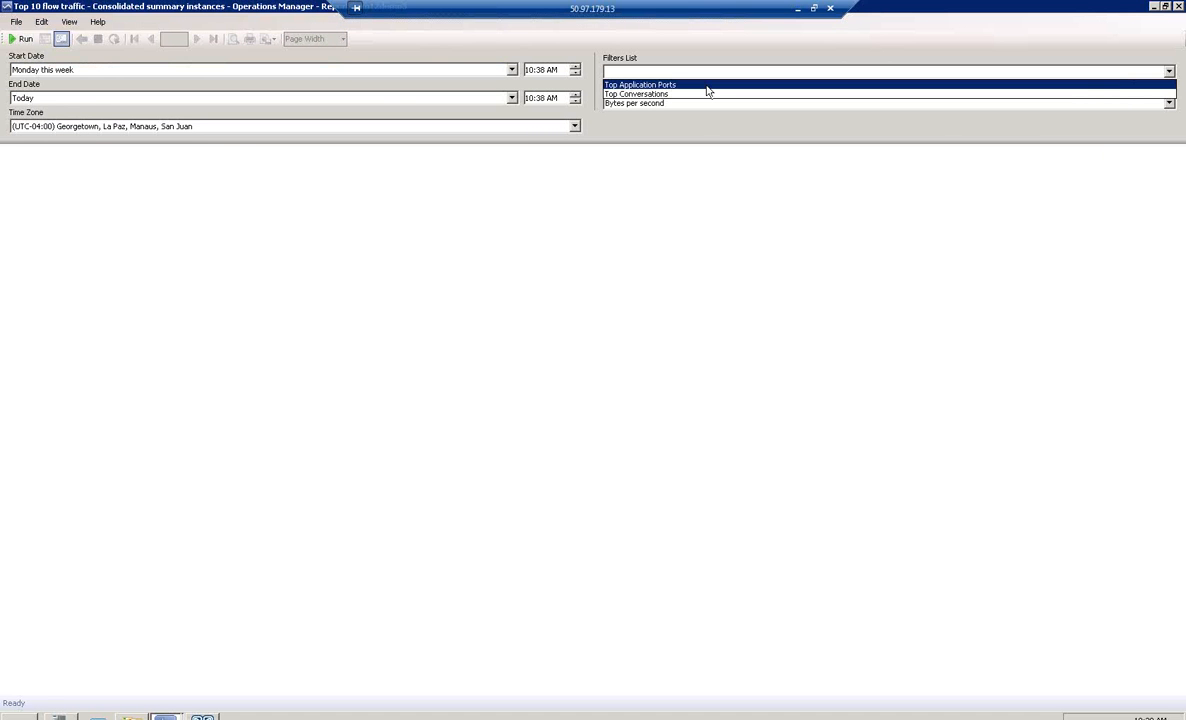
left_click(702, 86)
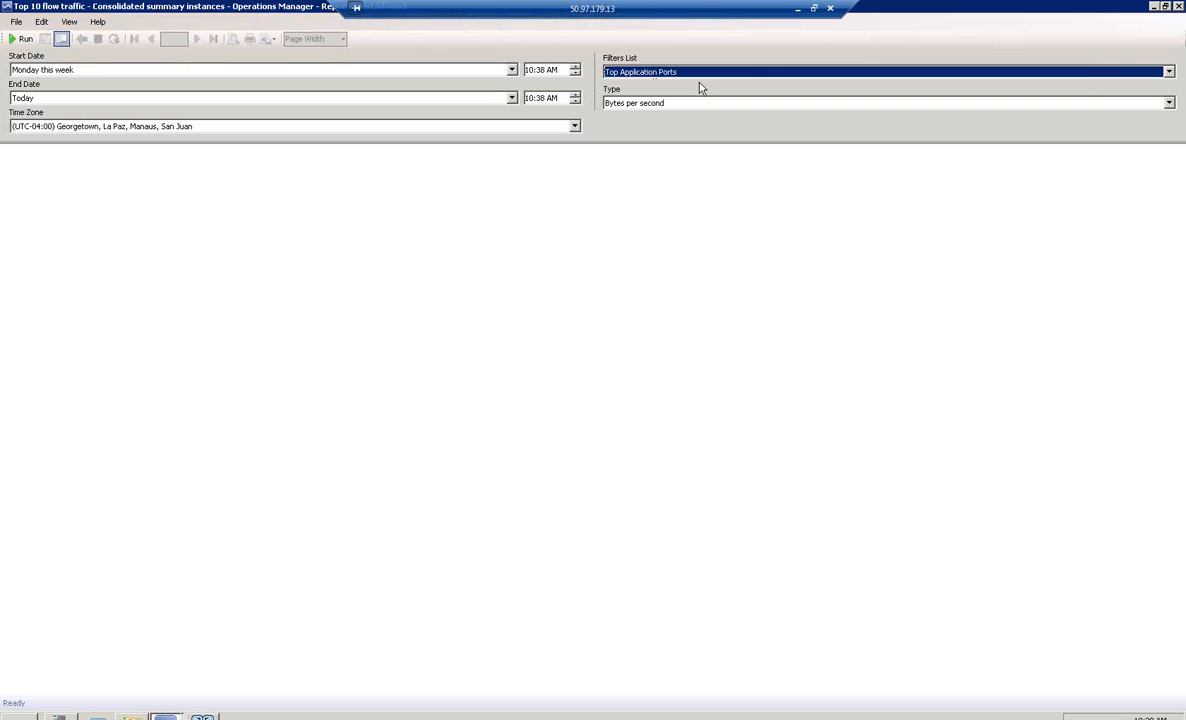
left_click(26, 39)
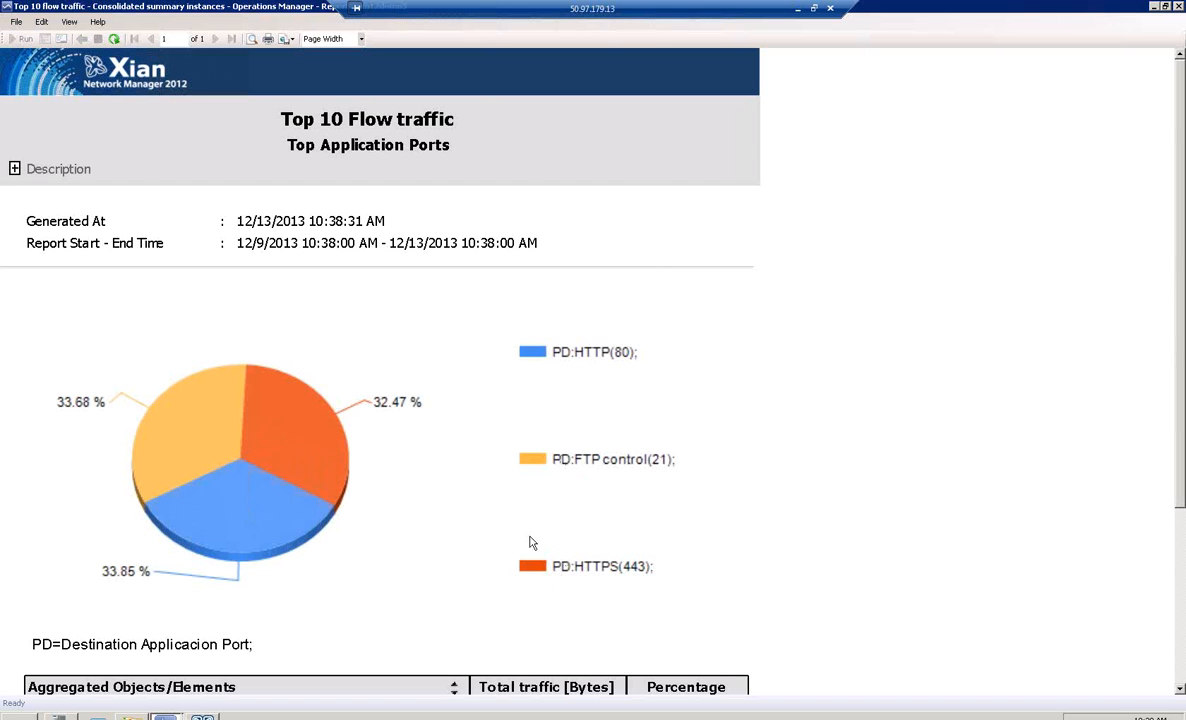
- Examine the report's traffic table and open the detailed flow traffic report for PD:FTP control(21)
left_click_drag(1181, 445, 1175, 543)
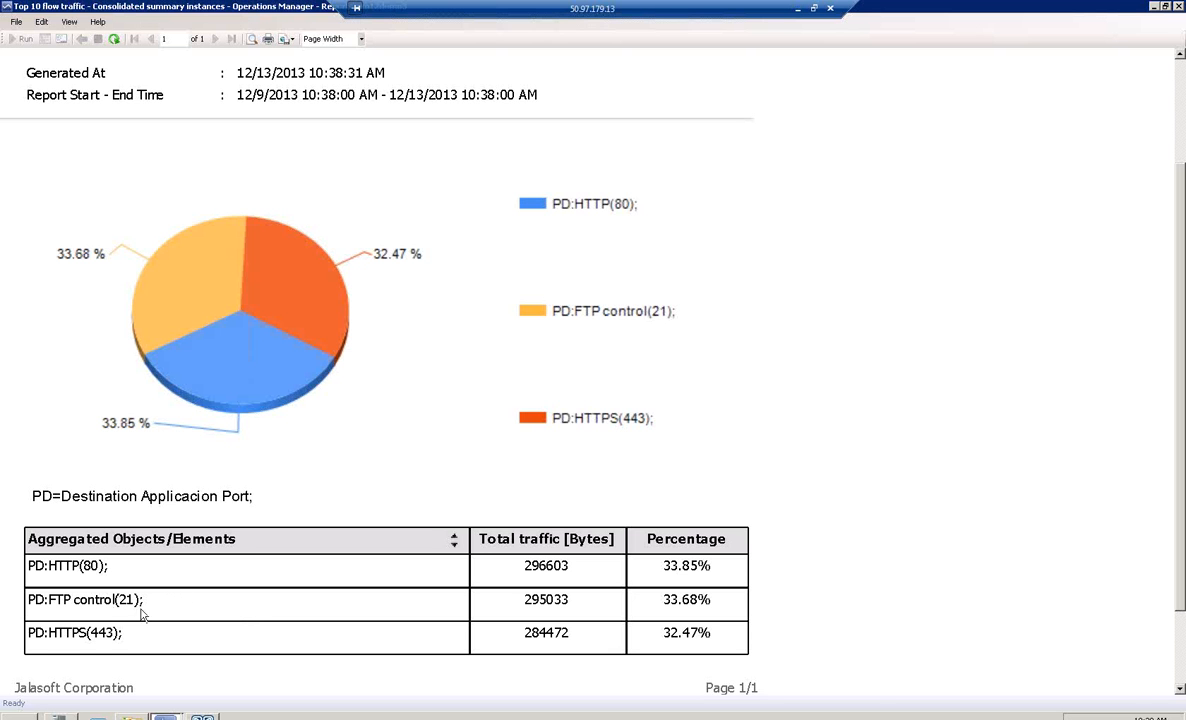
left_click(107, 600)
scroll(865, 483, "down", 5)
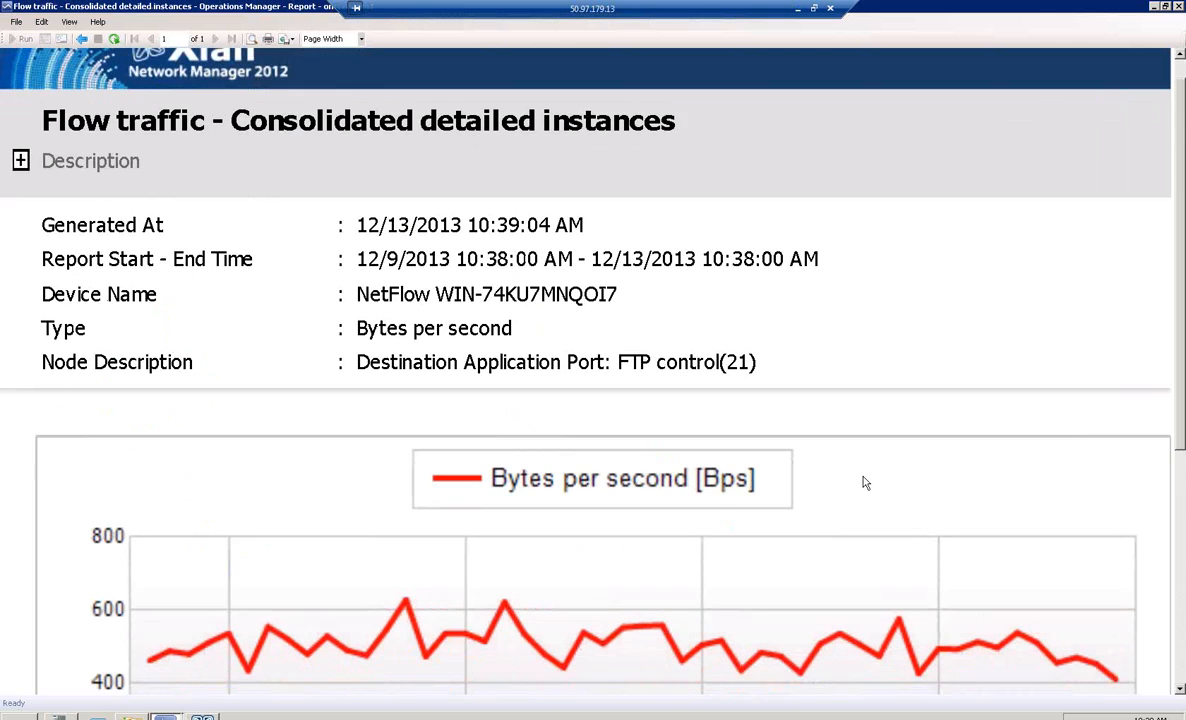